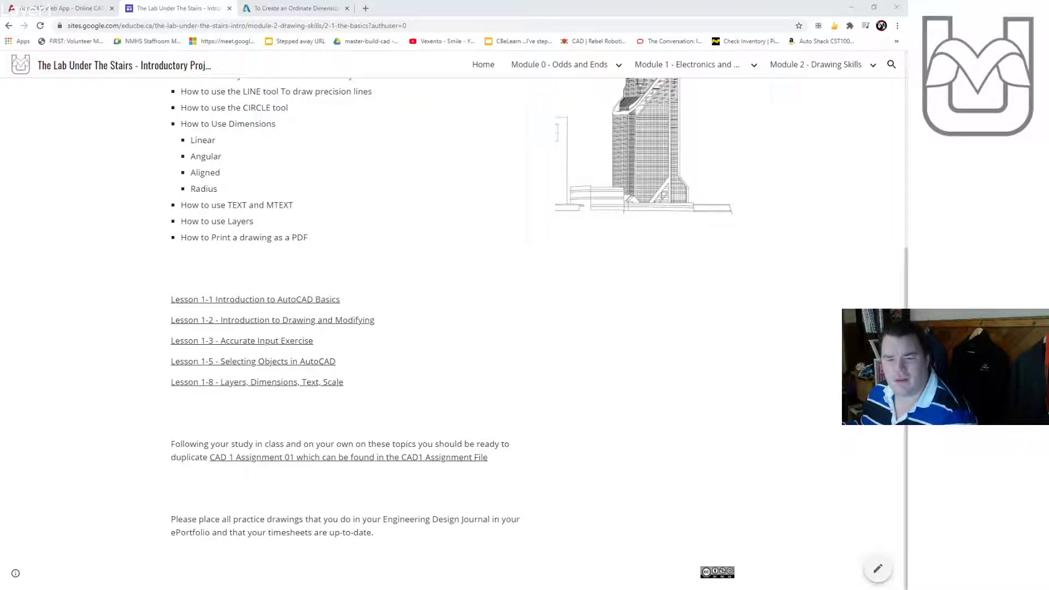
# Open the 2.3 - Throwing Star page from Module 2 - Drawing Skills on the course site
pyautogui.scroll(3, 521, 336)
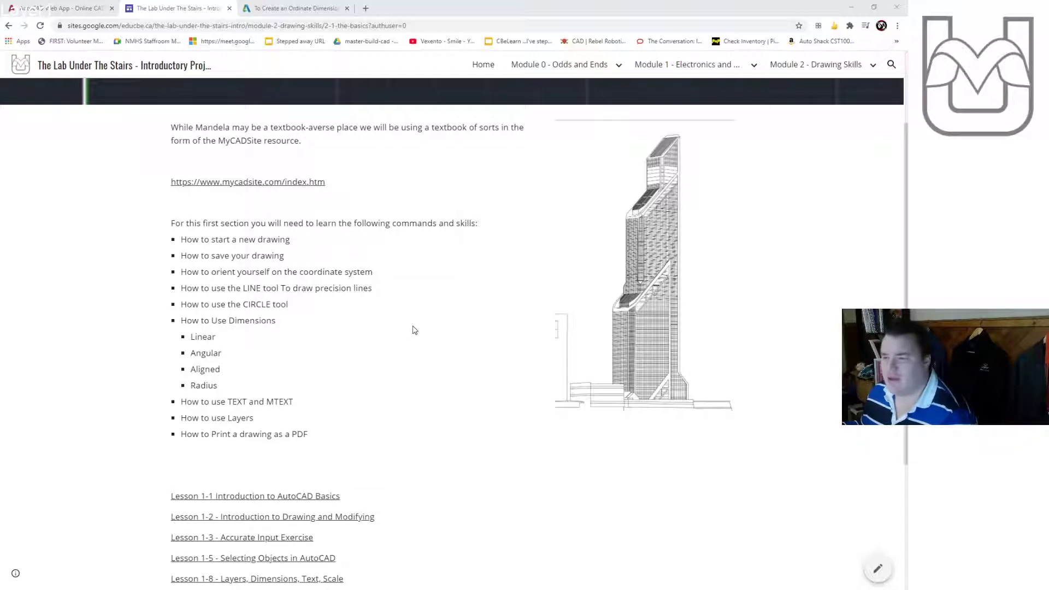
pyautogui.scroll(2, 411, 332)
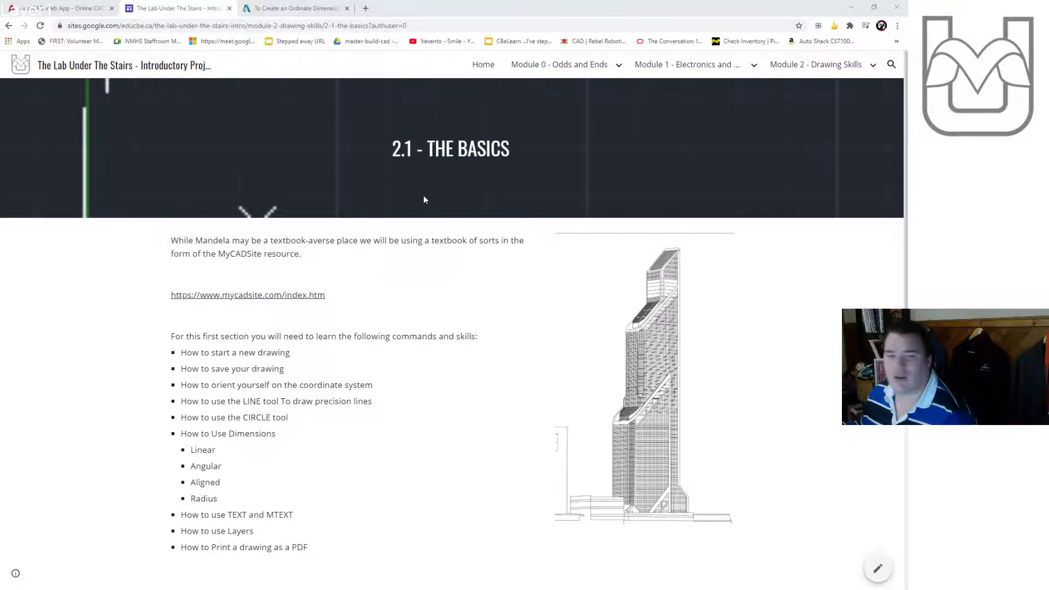
pyautogui.click(873, 65)
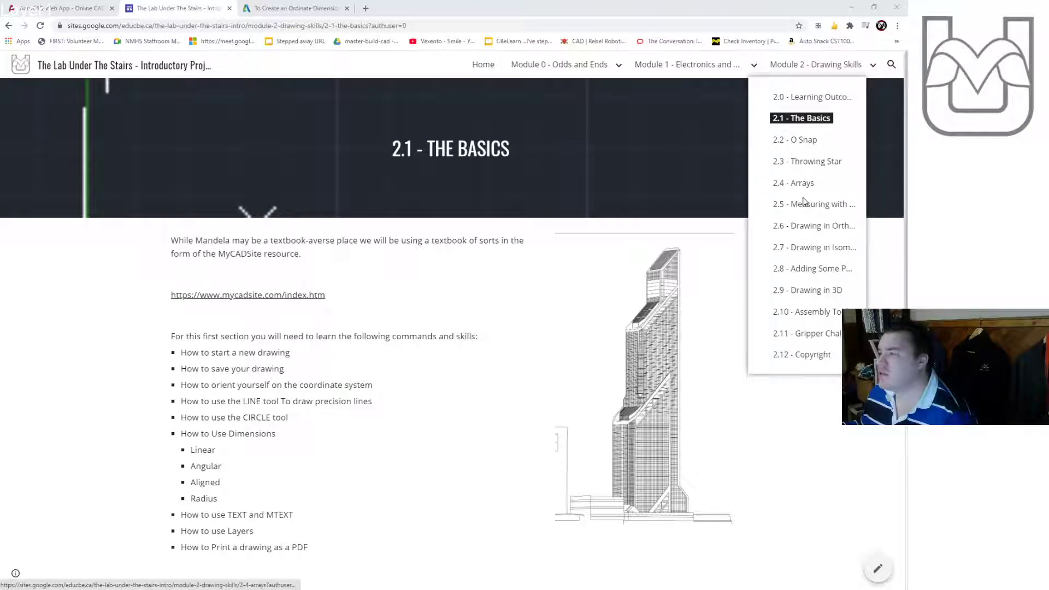
pyautogui.click(807, 161)
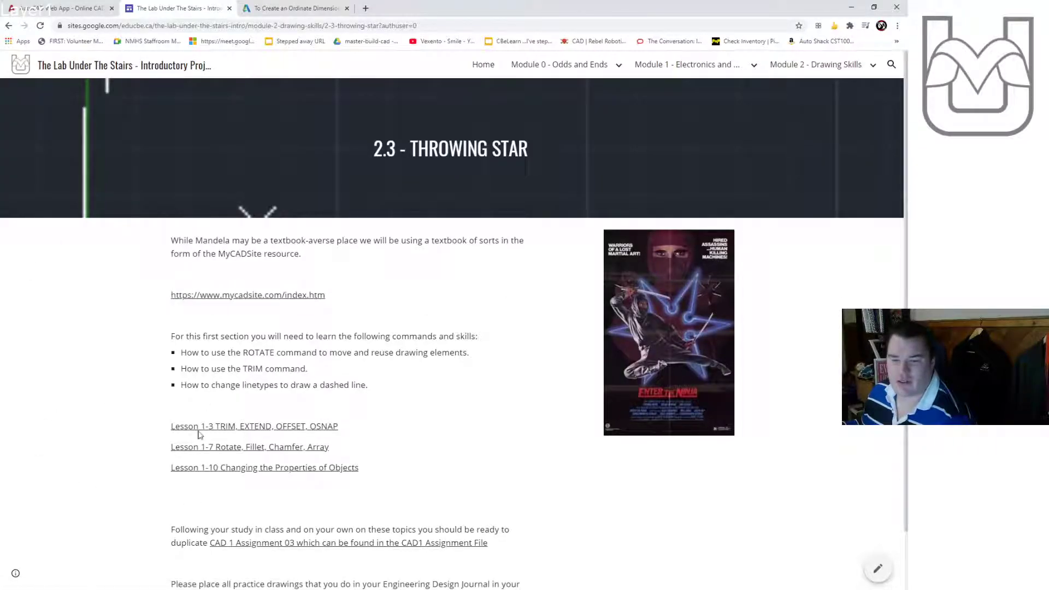
# Follow the CAD 1 Assignment 03 link to the Drawing Assignments folder and view CAD_Basics03_ThrowingStar.pdf
pyautogui.scroll(-1, 136, 455)
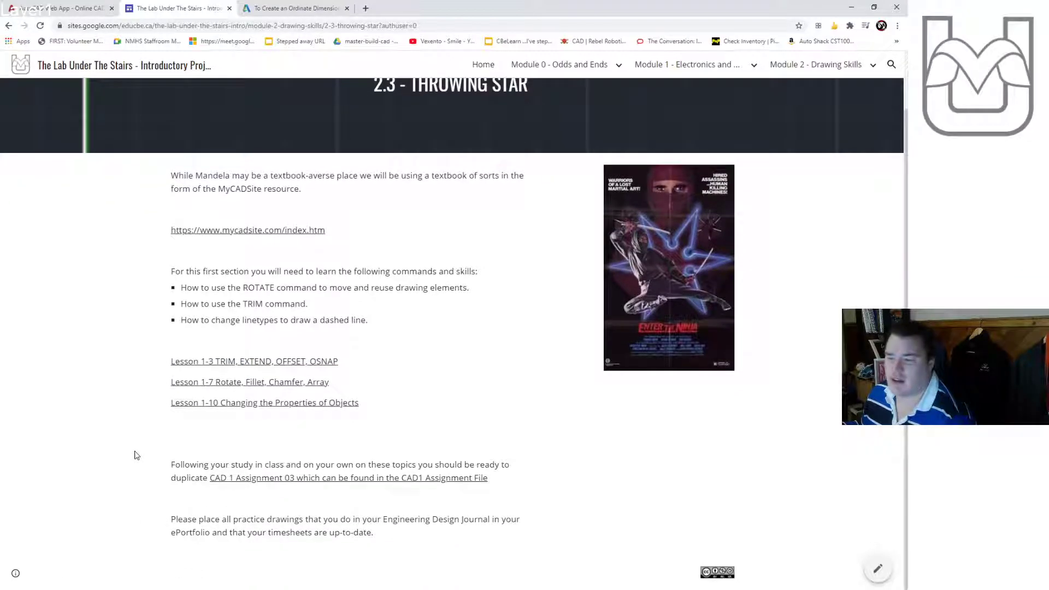
pyautogui.click(272, 479)
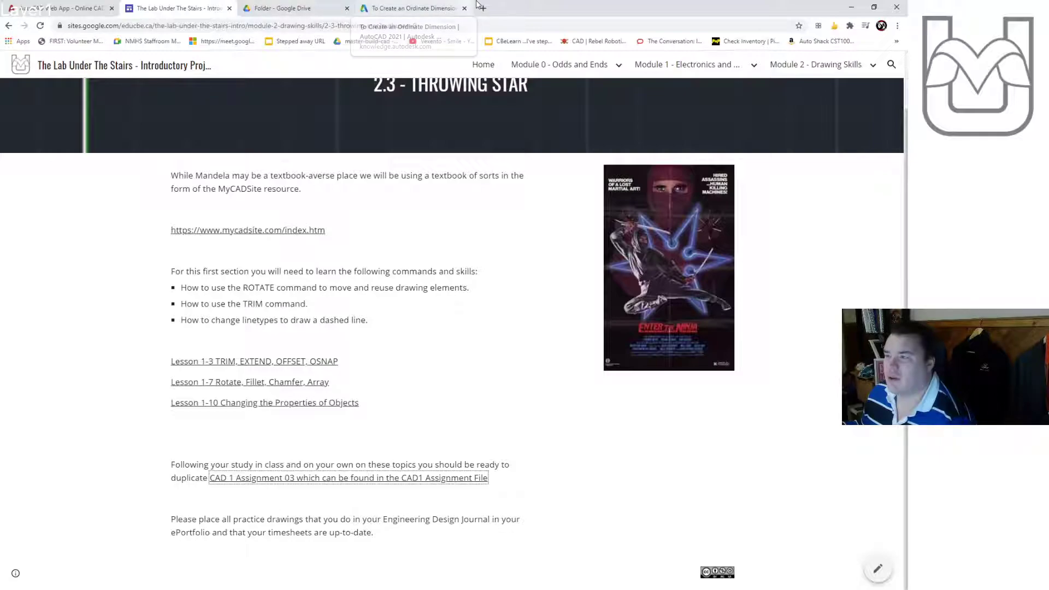
pyautogui.click(282, 8)
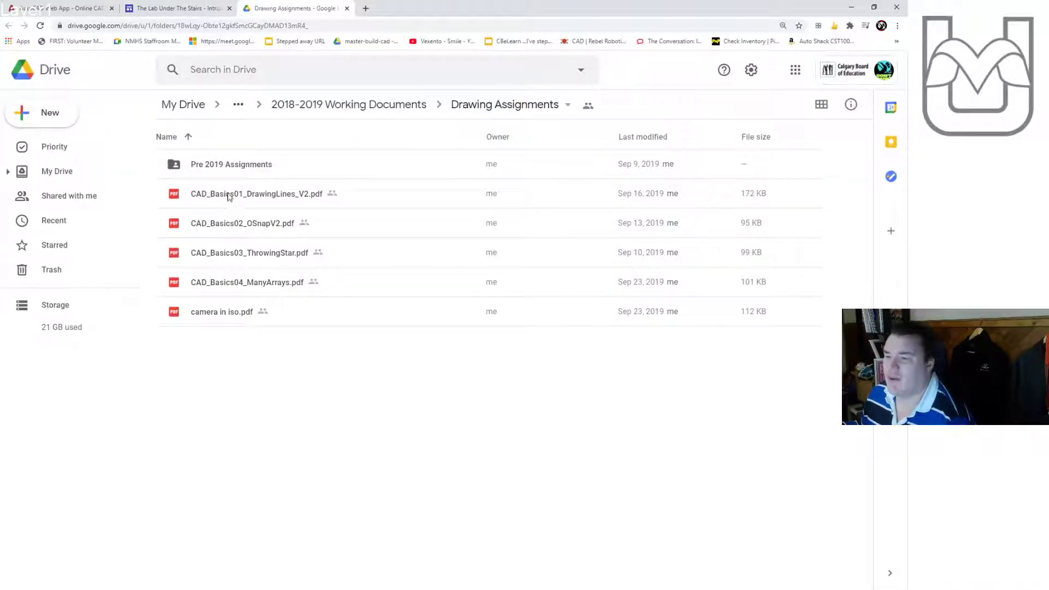
pyautogui.click(236, 260)
pyautogui.doubleClick(236, 260)
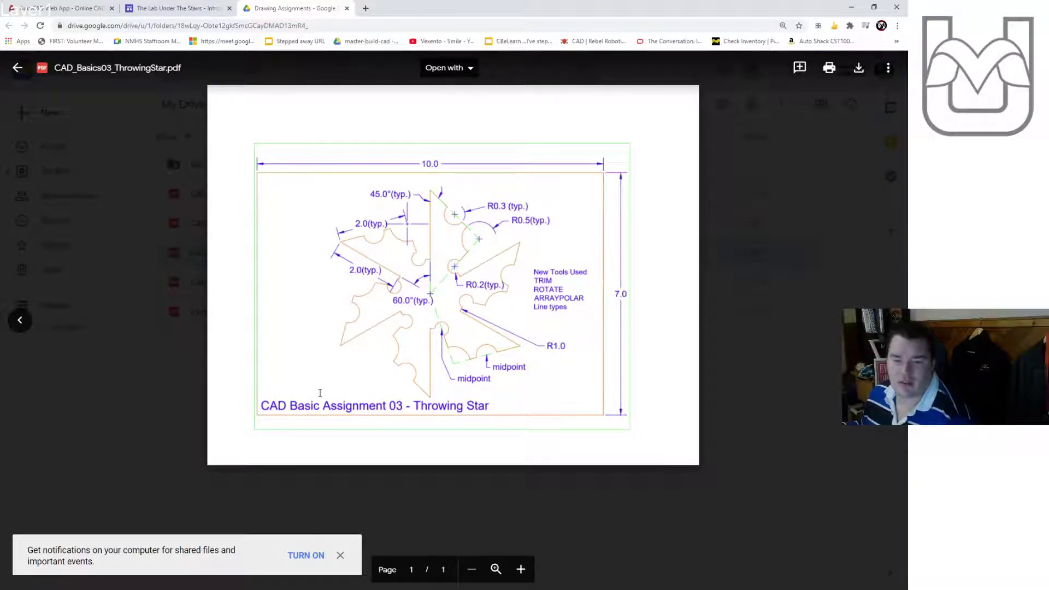
# Open CAD 1 - 03 - Throwing Star.pdf from the Pre 2019 Assignments folder and detach it into its own browser window
pyautogui.click(171, 387)
pyautogui.doubleClick(222, 166)
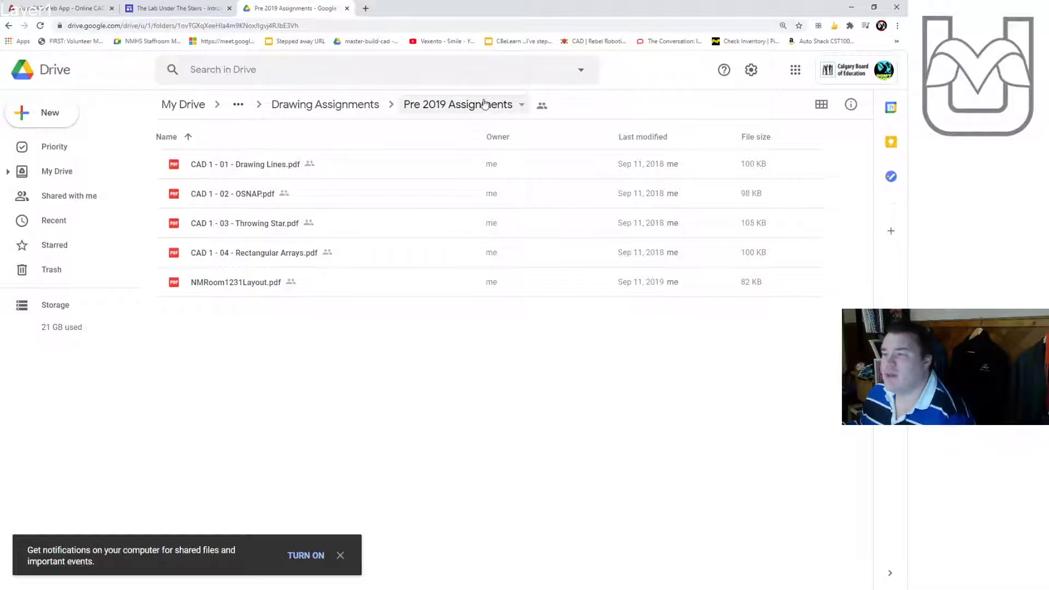
pyautogui.doubleClick(265, 230)
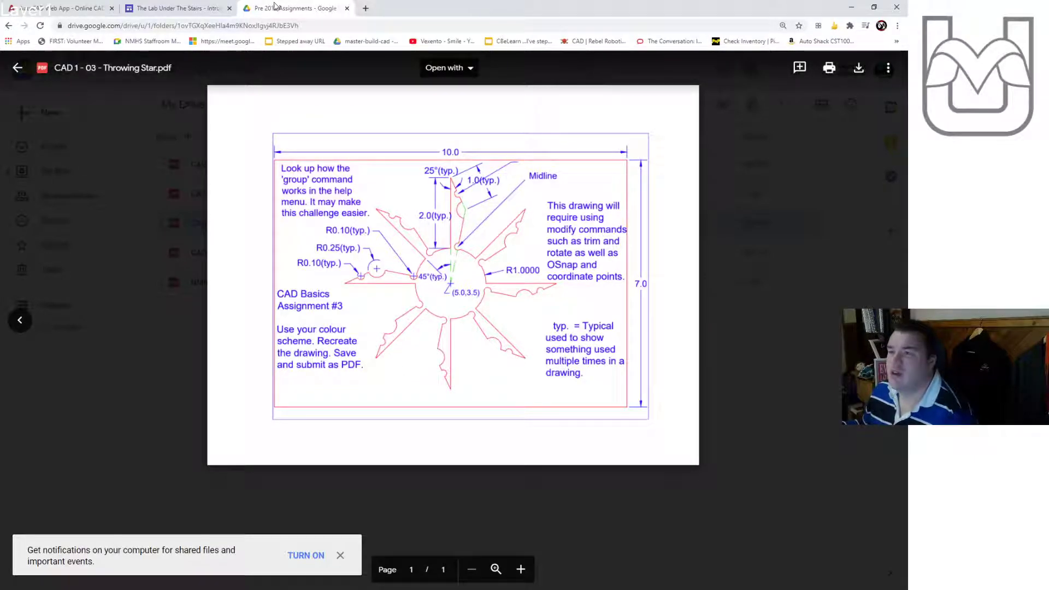
pyautogui.moveTo(290, 5); pyautogui.dragTo(929, 164)
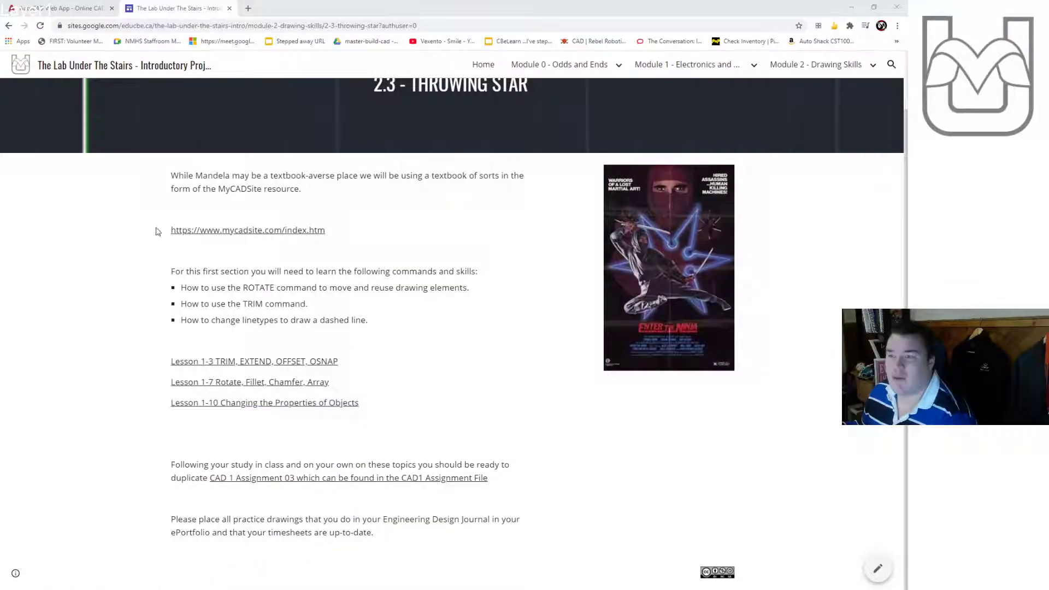
# Switch to AutoCAD Web and create a new metric drawing named CAD Basics 03 - Throwing Star in Test Folder
pyautogui.click(76, 8)
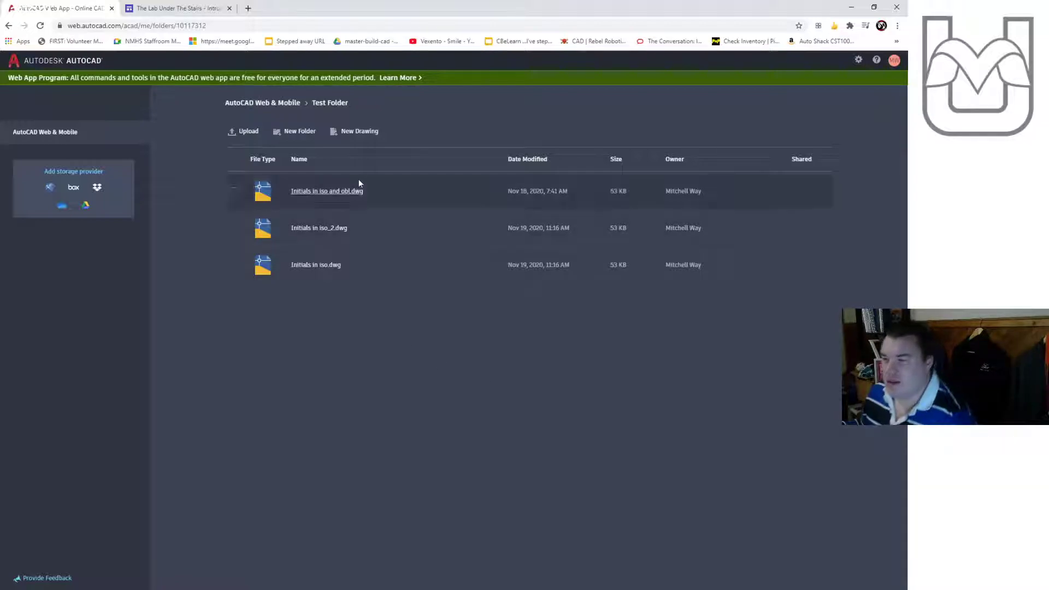
pyautogui.click(345, 131)
pyautogui.write('CAD Basics 03 - Th')
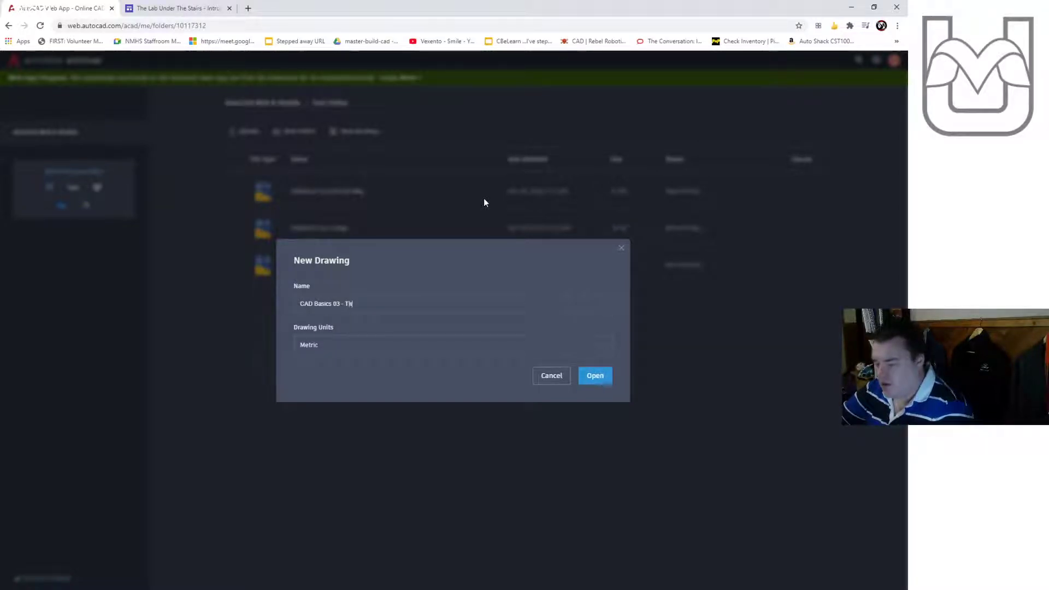
pyautogui.write('rowing Star')
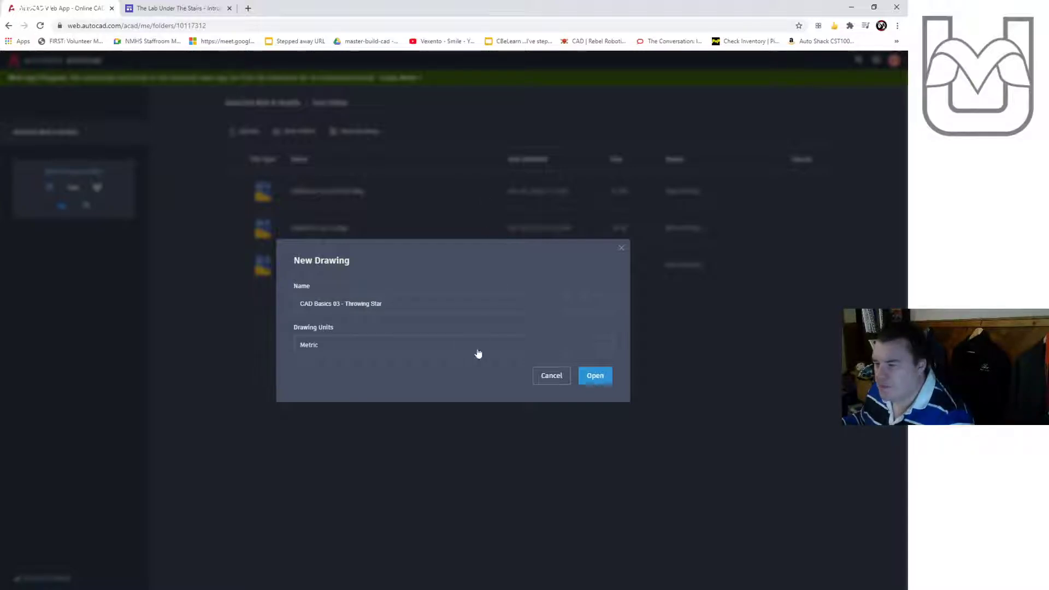
pyautogui.click(595, 376)
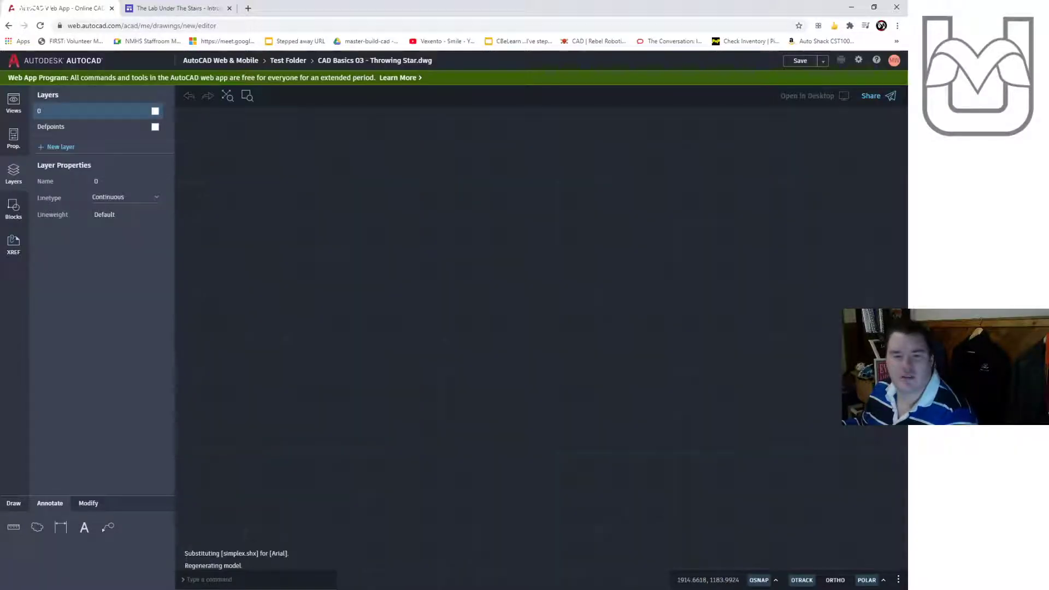
# Bring up the throwing star reference window and move it out of the way of the drawing
pyautogui.hotkey('alt', 'Tab')
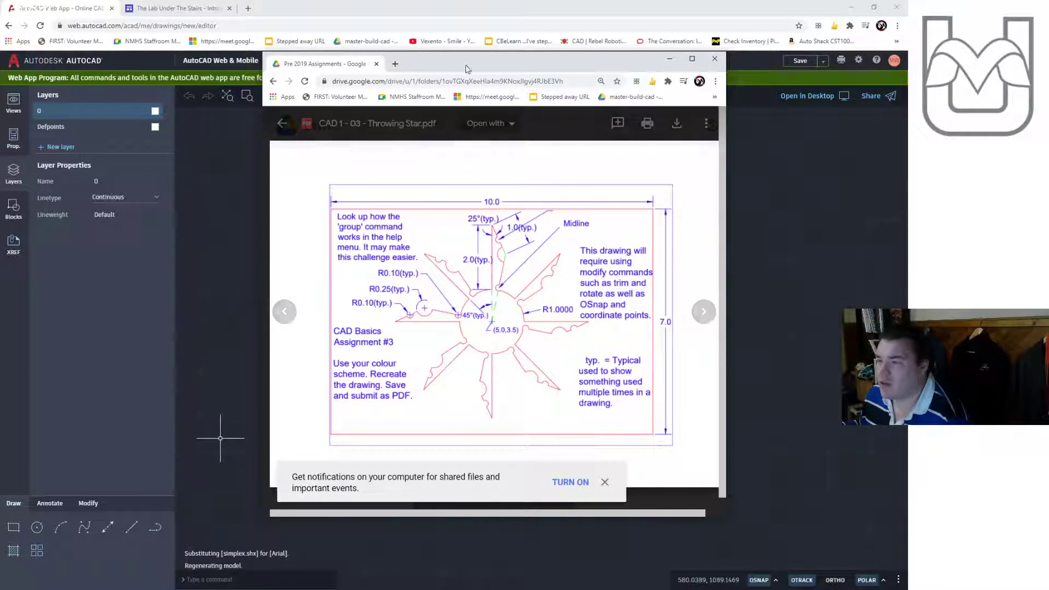
pyautogui.moveTo(479, 65); pyautogui.dragTo(217, 196)
pyautogui.press('super+Down')
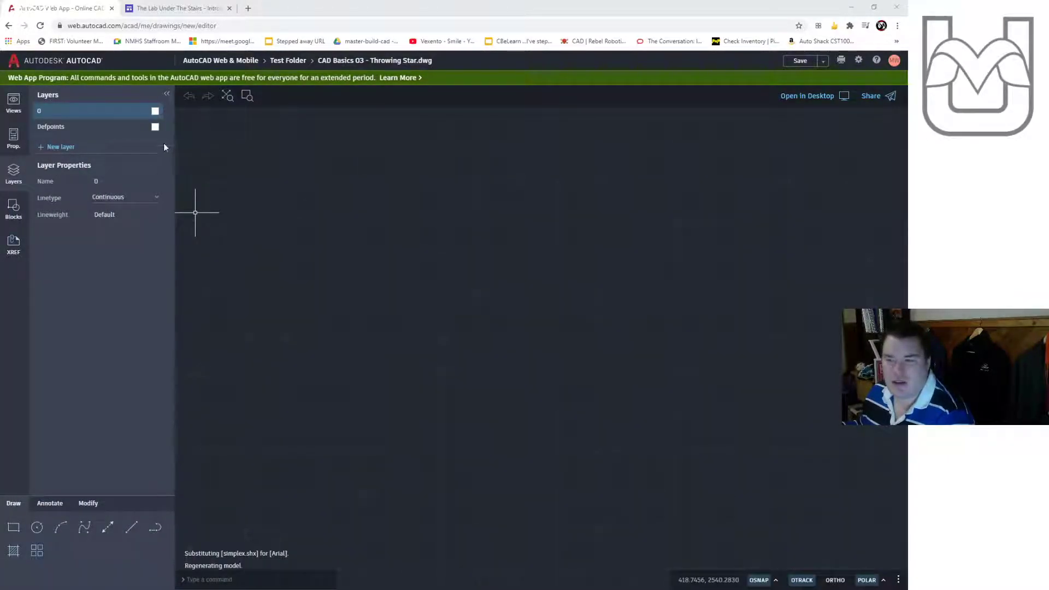
# Create three new layers named Draw, Dim and Hidden
pyautogui.click(64, 148)
pyautogui.write('Draw')
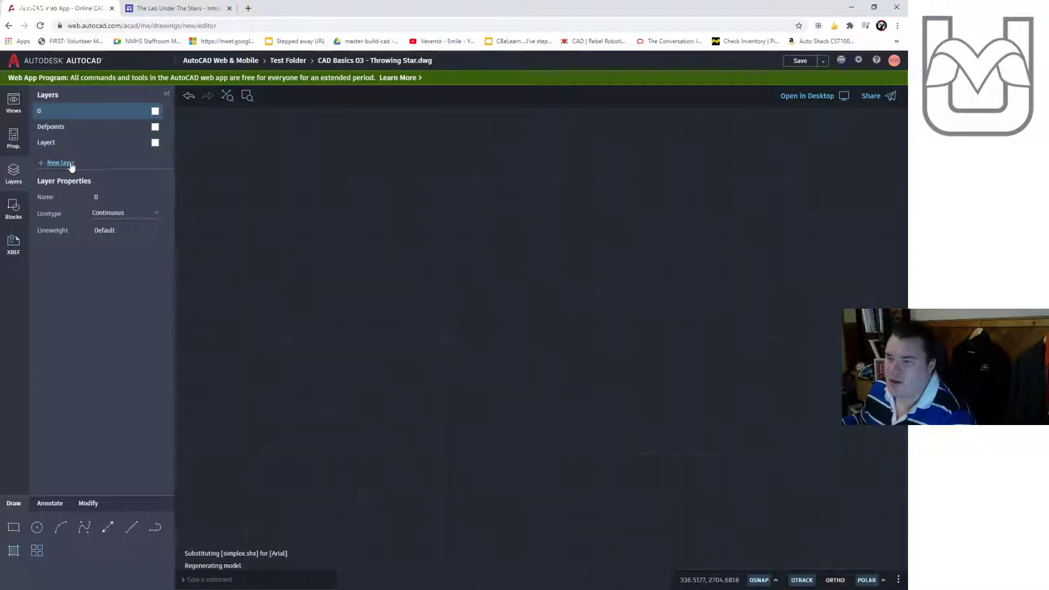
pyautogui.click(61, 162)
pyautogui.write('Dim')
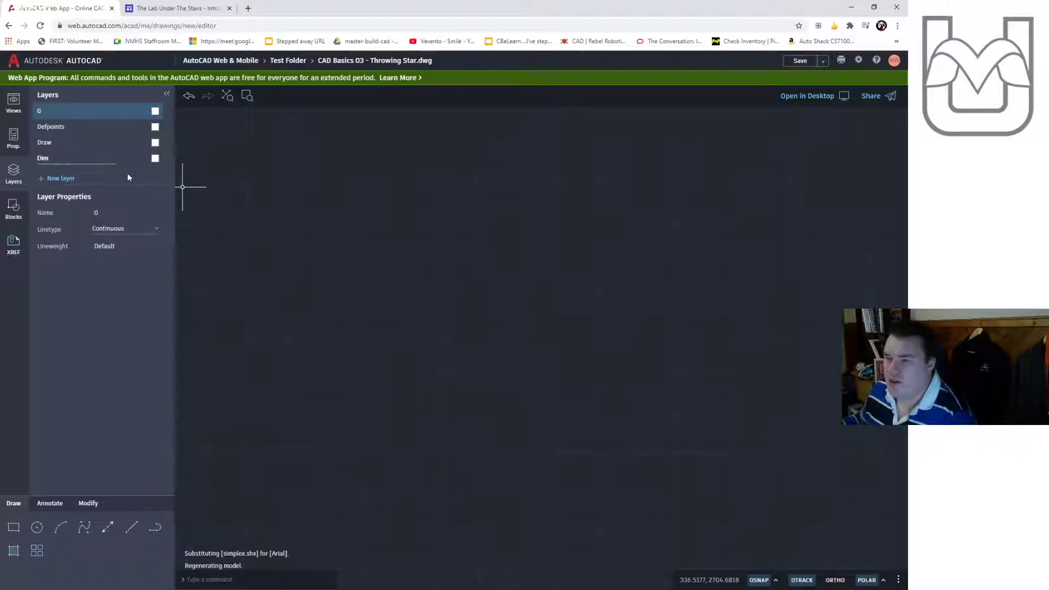
pyautogui.click(55, 179)
pyautogui.write('Hidden')
pyautogui.press('Return')
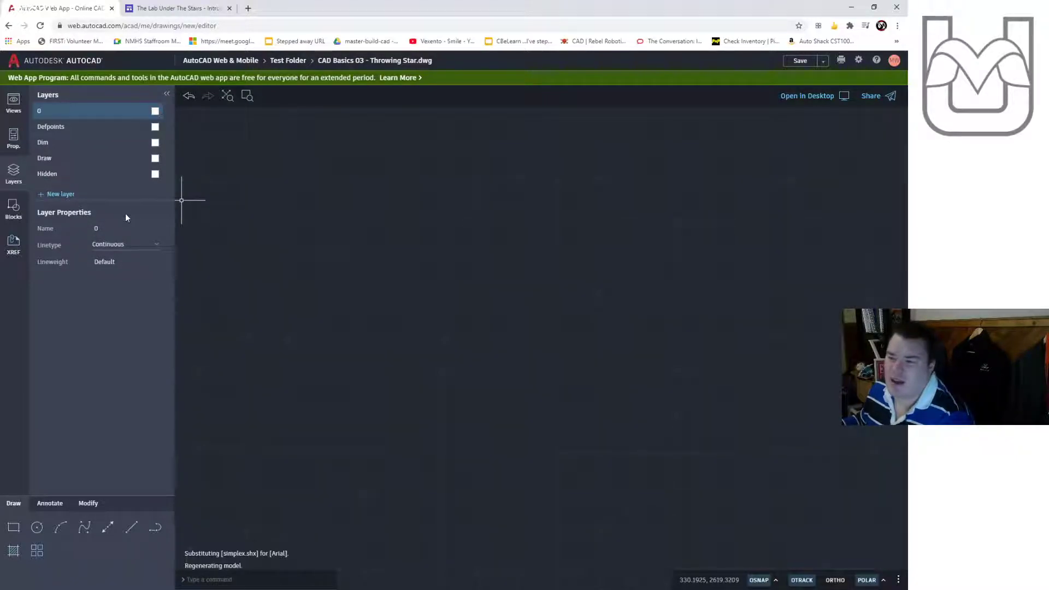
# Color the Hidden layer yellow, the Draw layer cyan and the Dim layer green
pyautogui.click(155, 174)
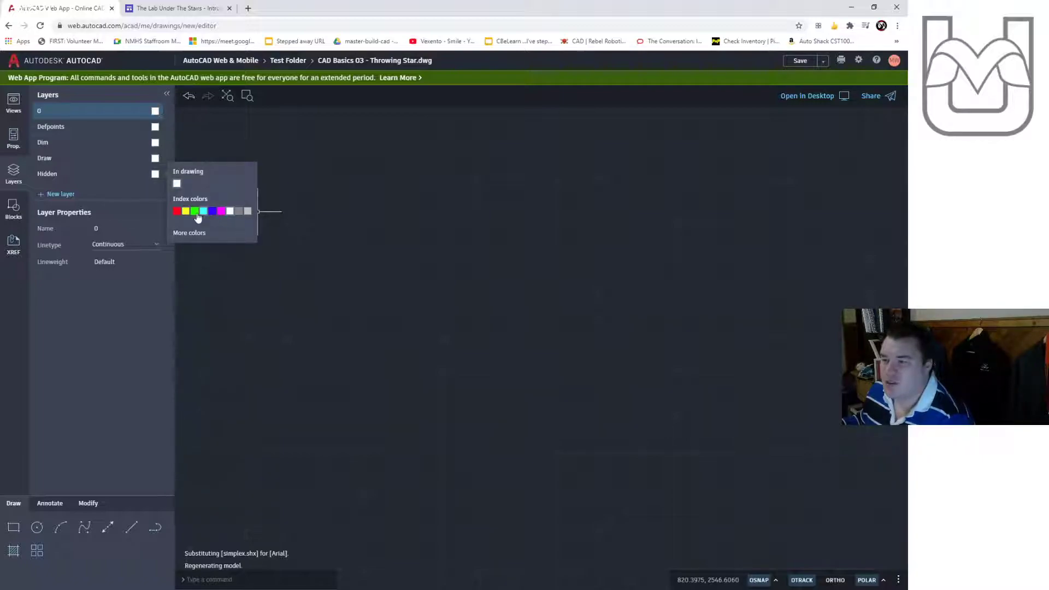
pyautogui.click(186, 211)
pyautogui.click(156, 161)
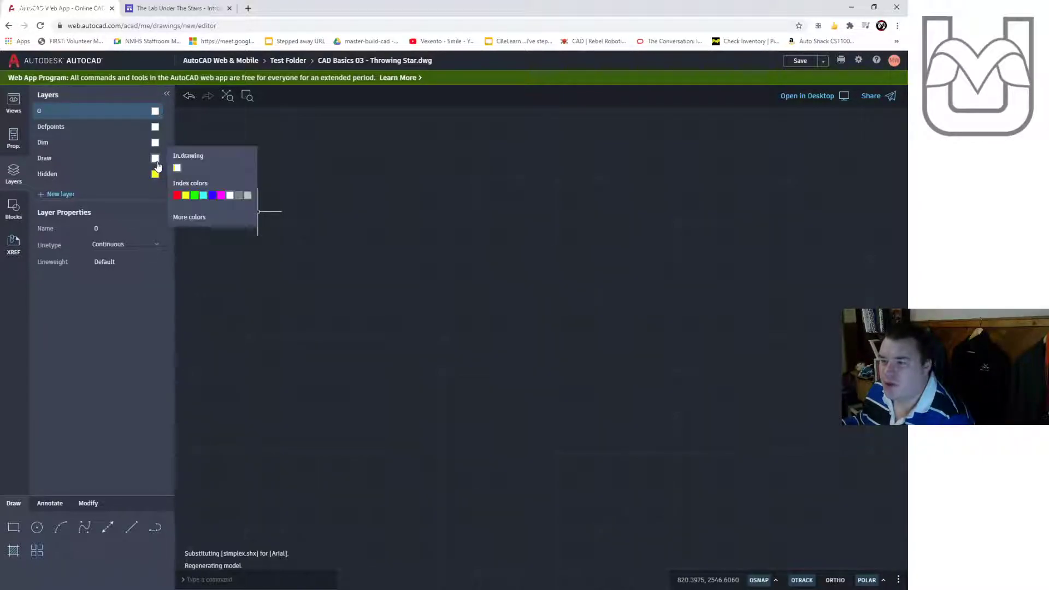
pyautogui.click(203, 195)
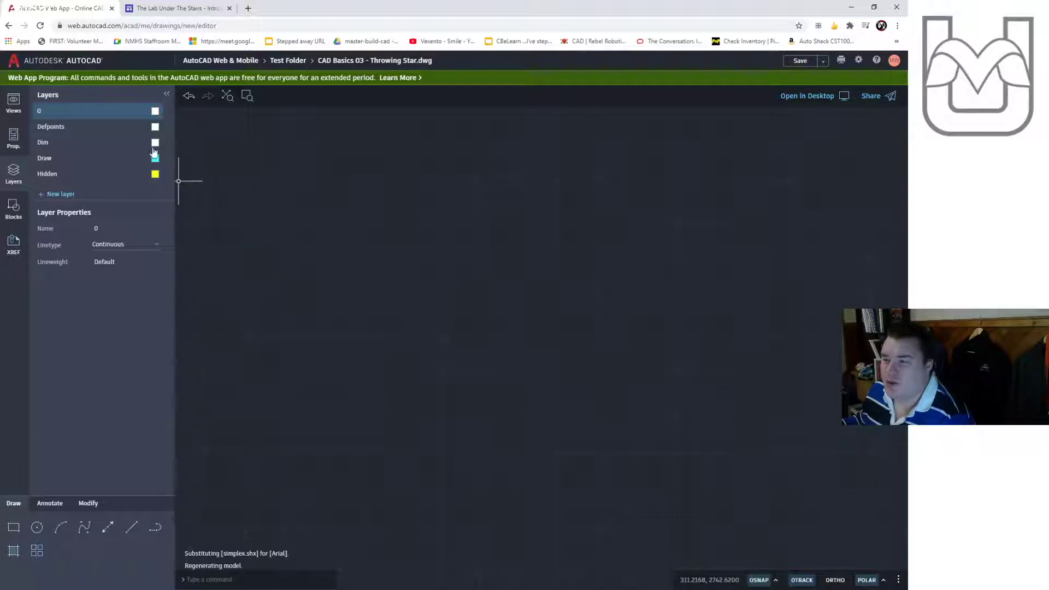
pyautogui.click(156, 144)
pyautogui.click(195, 180)
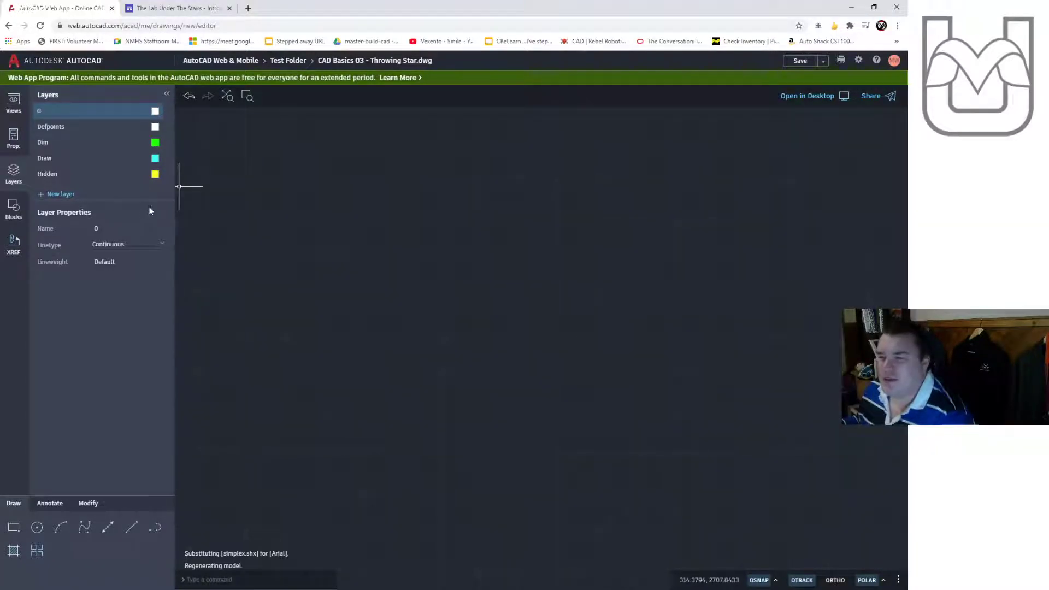
pyautogui.press('Escape')
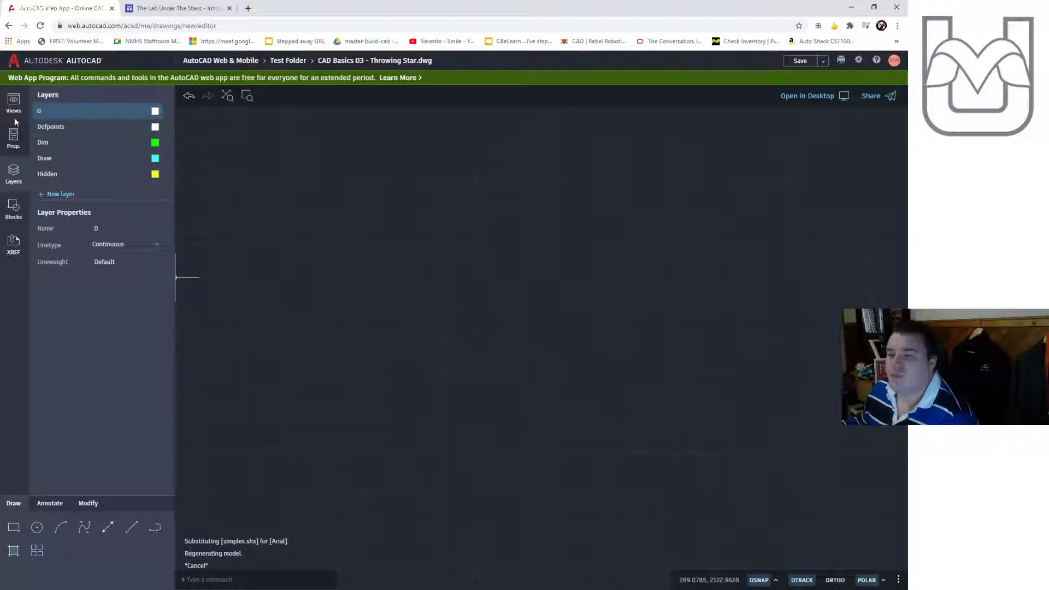
# Set the drawing's dimension style to Standard in the object properties
pyautogui.click(13, 135)
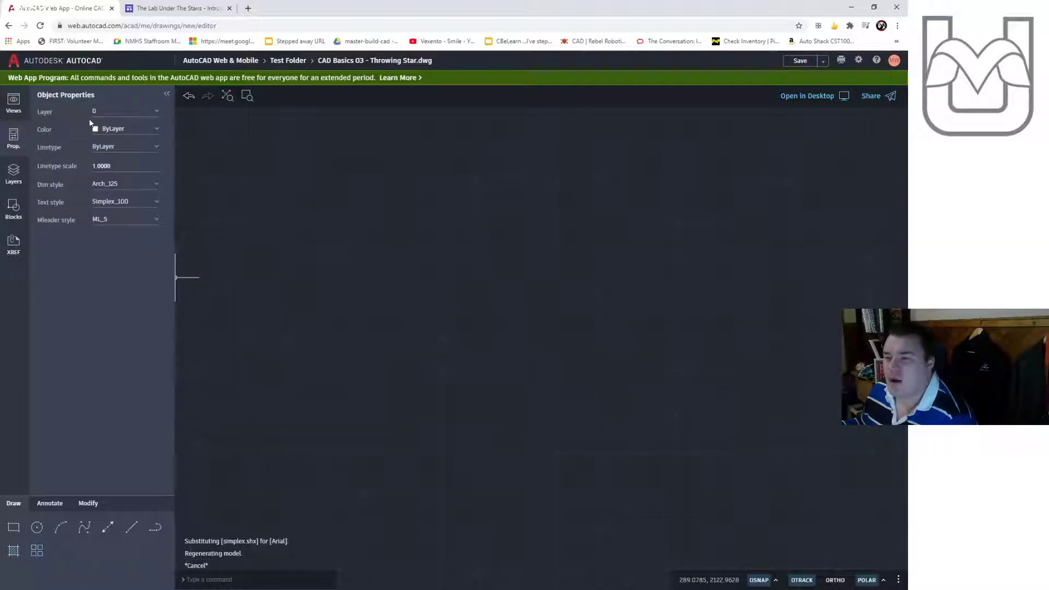
pyautogui.click(101, 186)
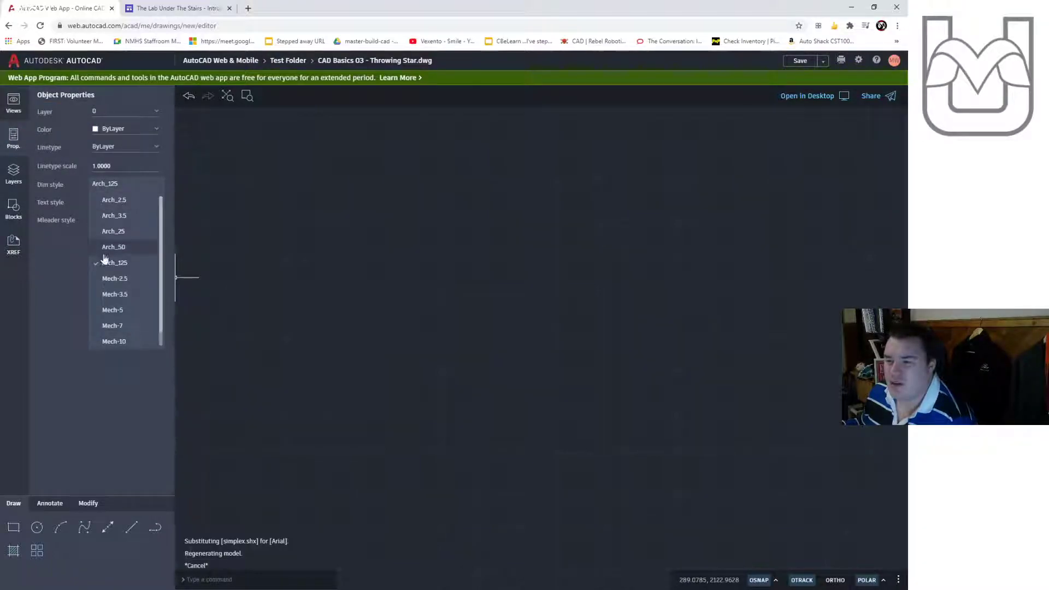
pyautogui.click(121, 348)
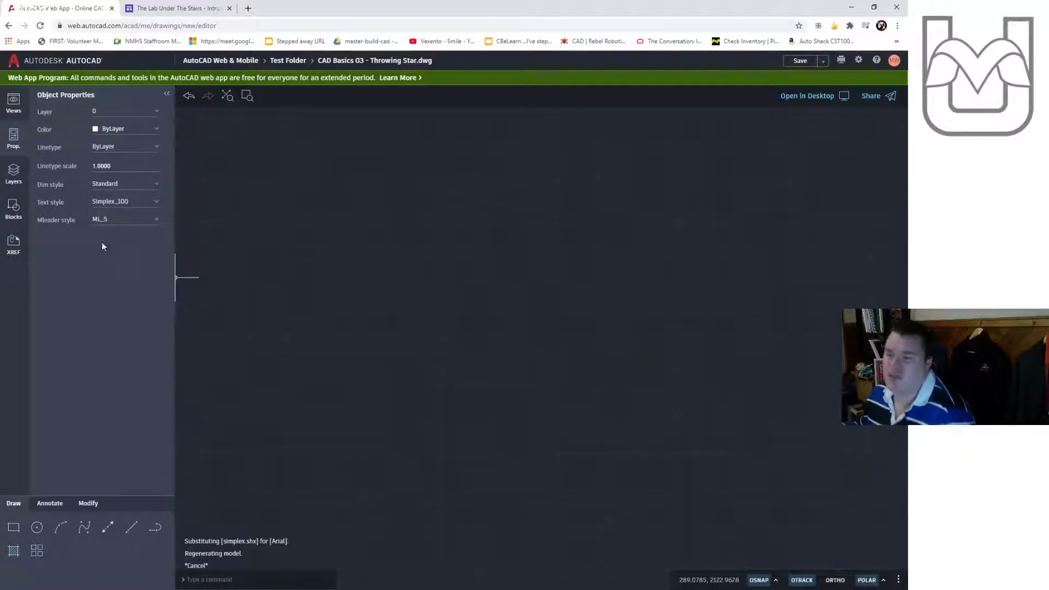
# Draw a 10 by 7 border rectangle on the Draw layer with its first corner at 0,0
pyautogui.click(13, 174)
pyautogui.click(78, 164)
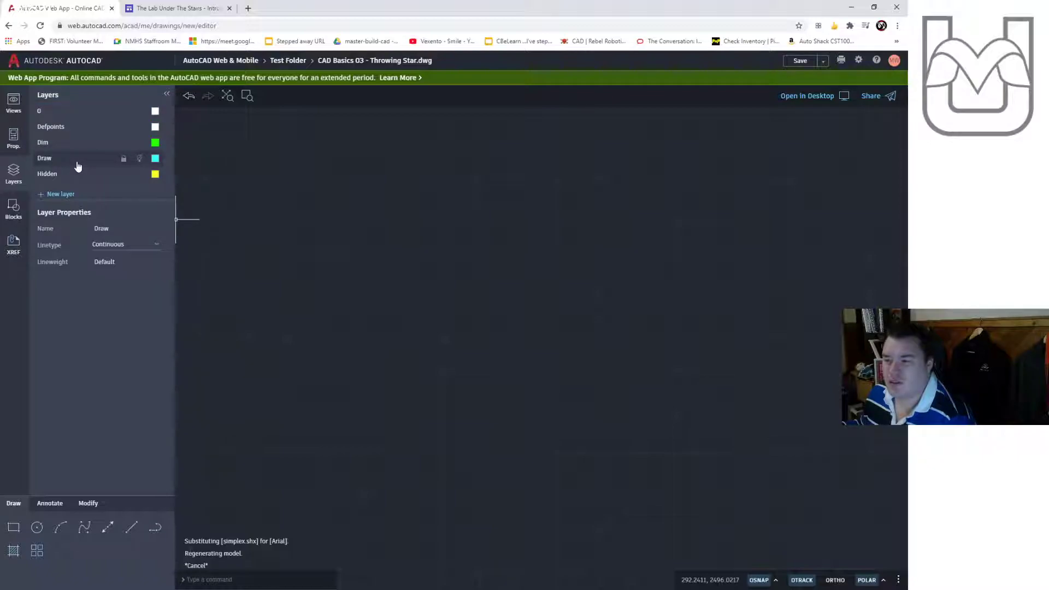
pyautogui.click(14, 528)
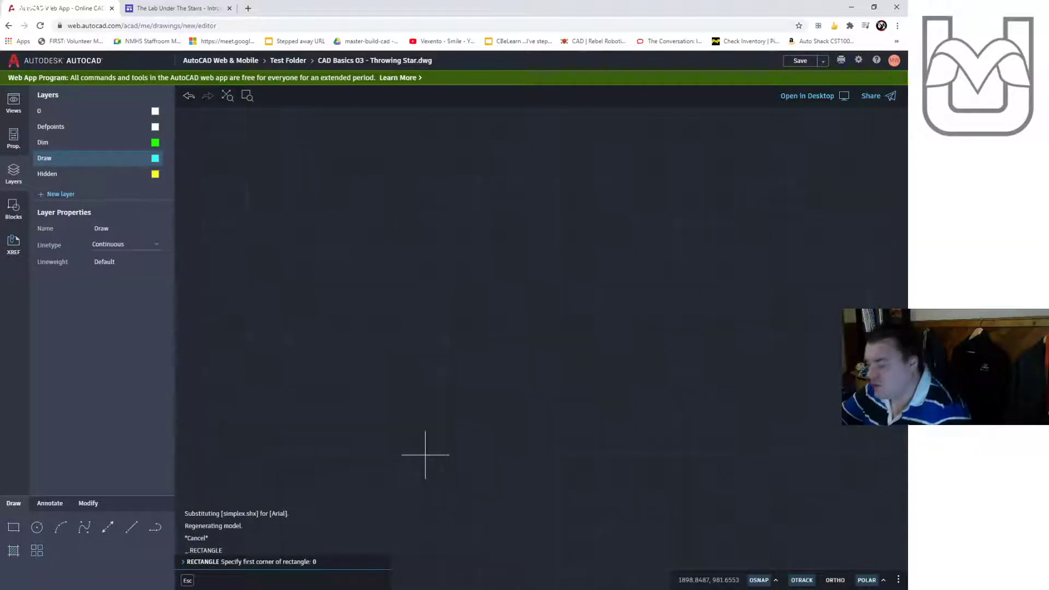
pyautogui.write('0,0')
pyautogui.press('Return')
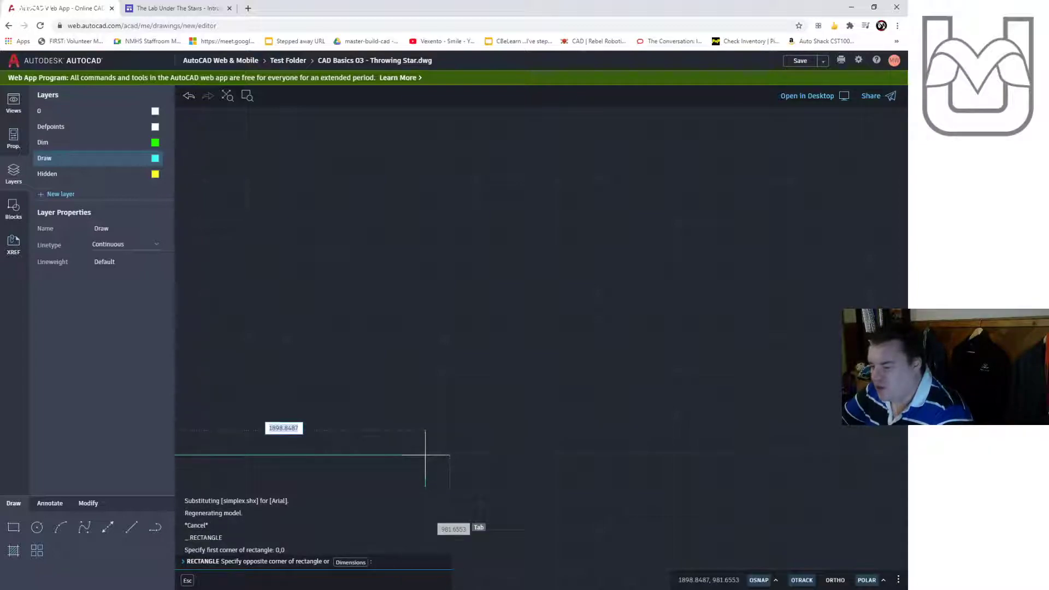
pyautogui.write('7')
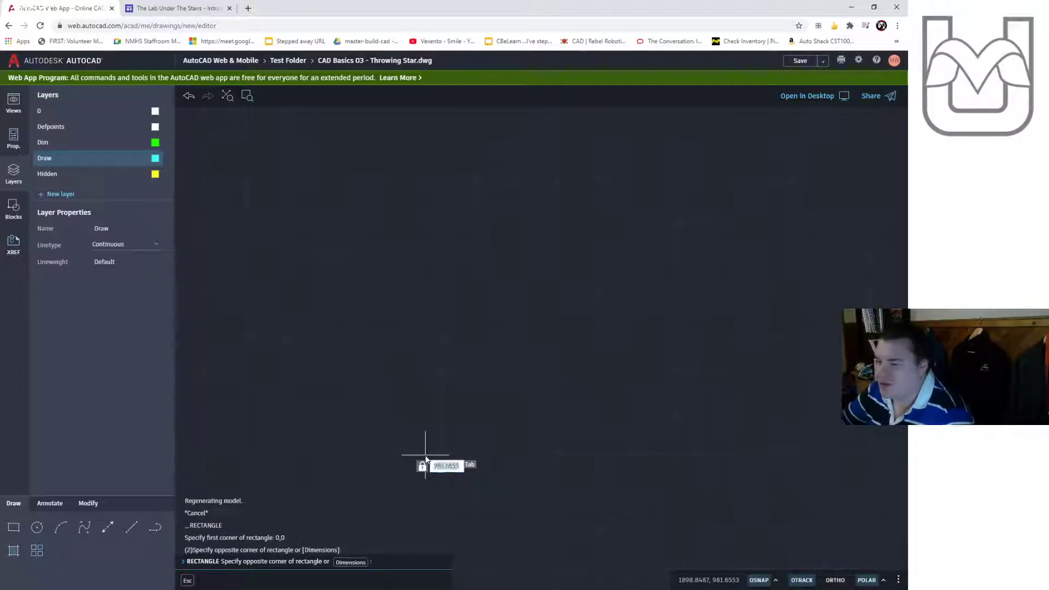
pyautogui.press('Return')
pyautogui.scroll(-5, 464, 333)
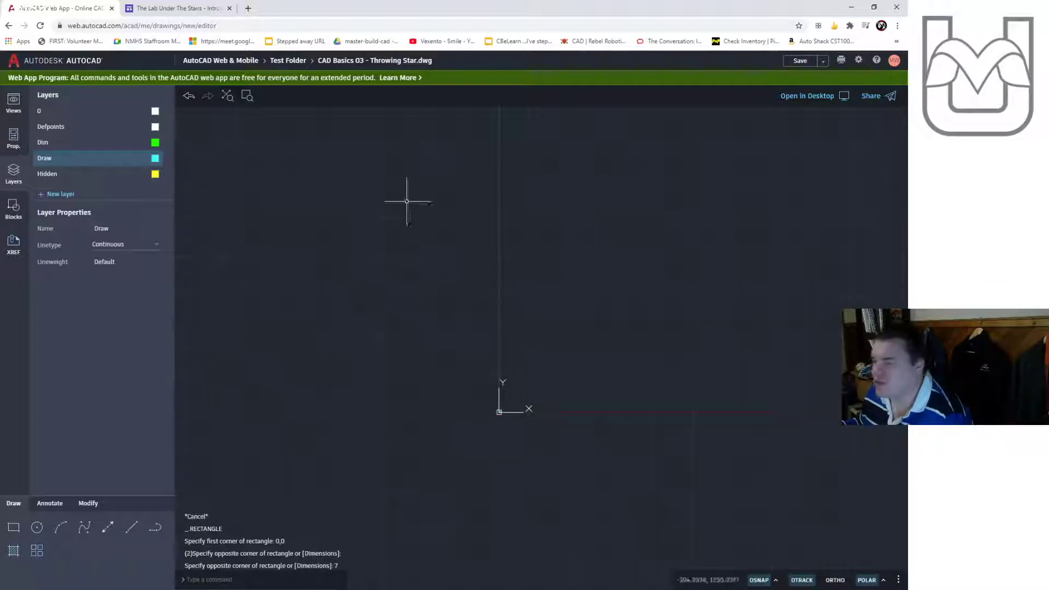
pyautogui.scroll(-4, 481, 418)
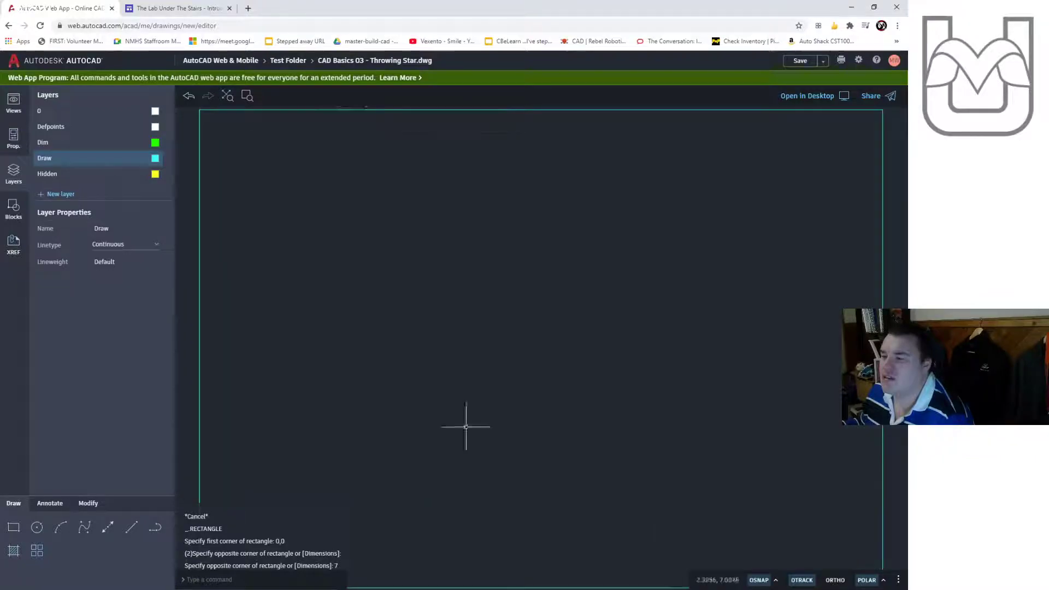
pyautogui.moveTo(593, 404); pyautogui.dragTo(560, 356, button='middle')
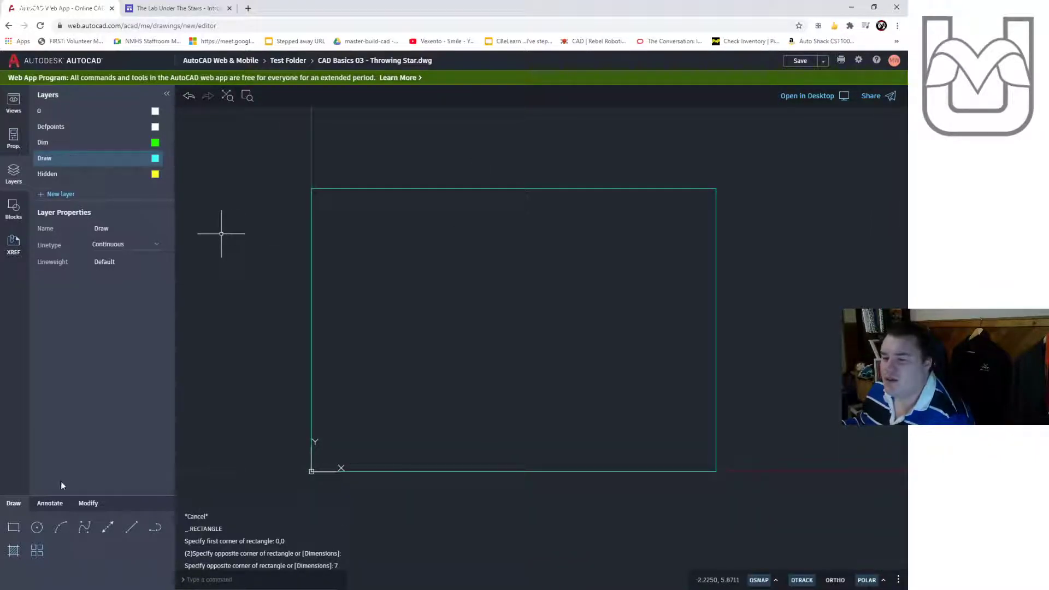
# Draw a circle of radius 1 centred on the geometric center of the border rectangle
pyautogui.click(776, 580)
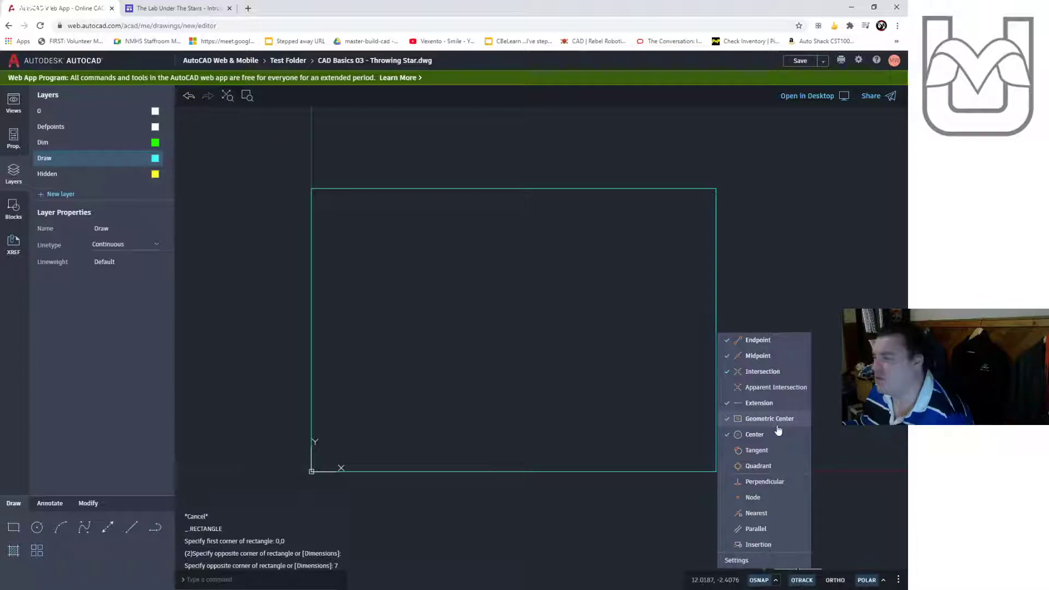
pyautogui.click(37, 527)
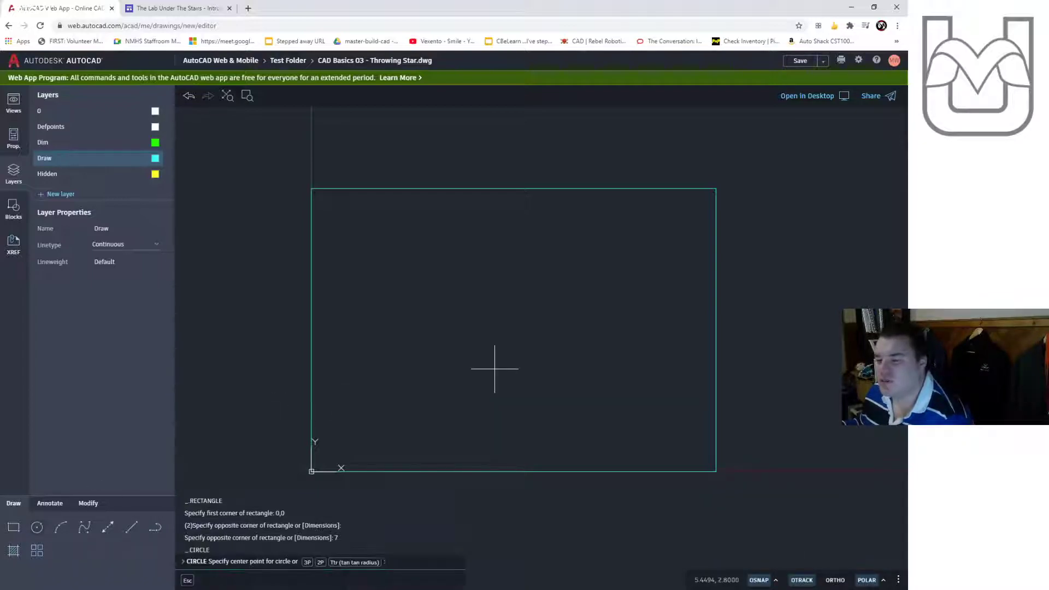
pyautogui.click(514, 330)
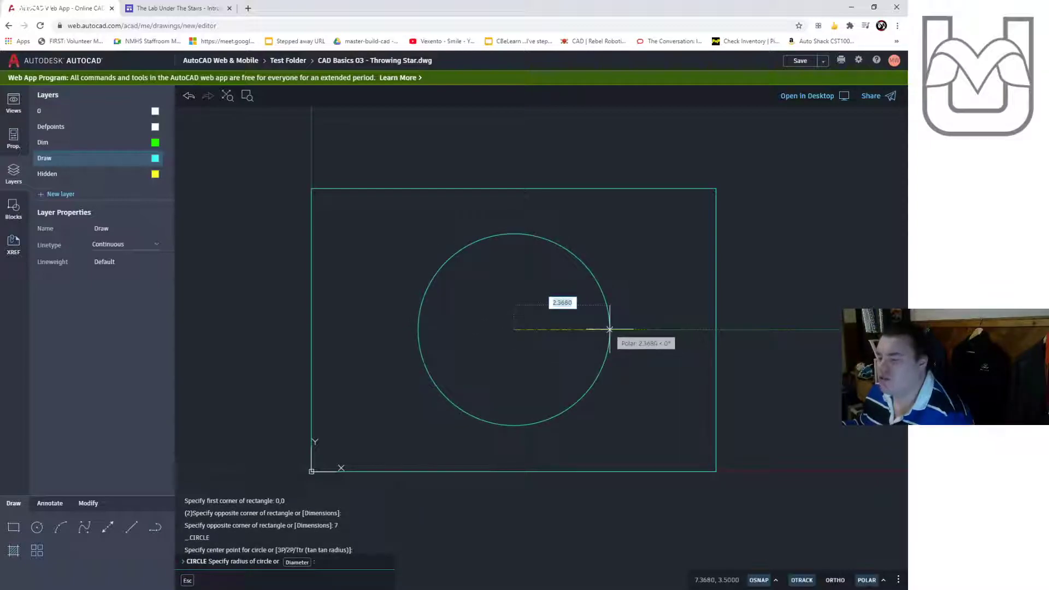
pyautogui.write('1')
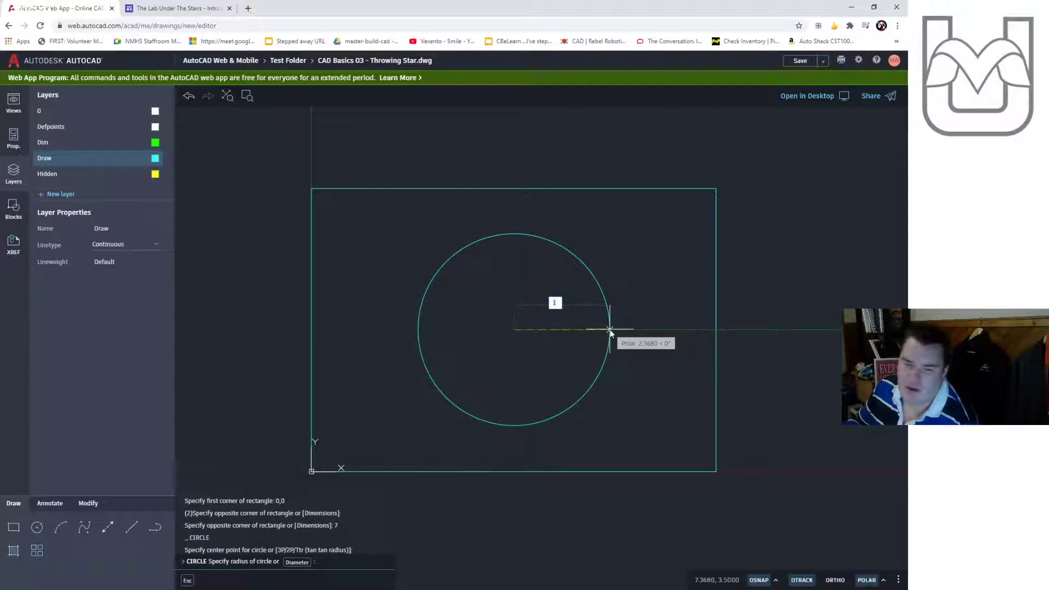
pyautogui.press('Return')
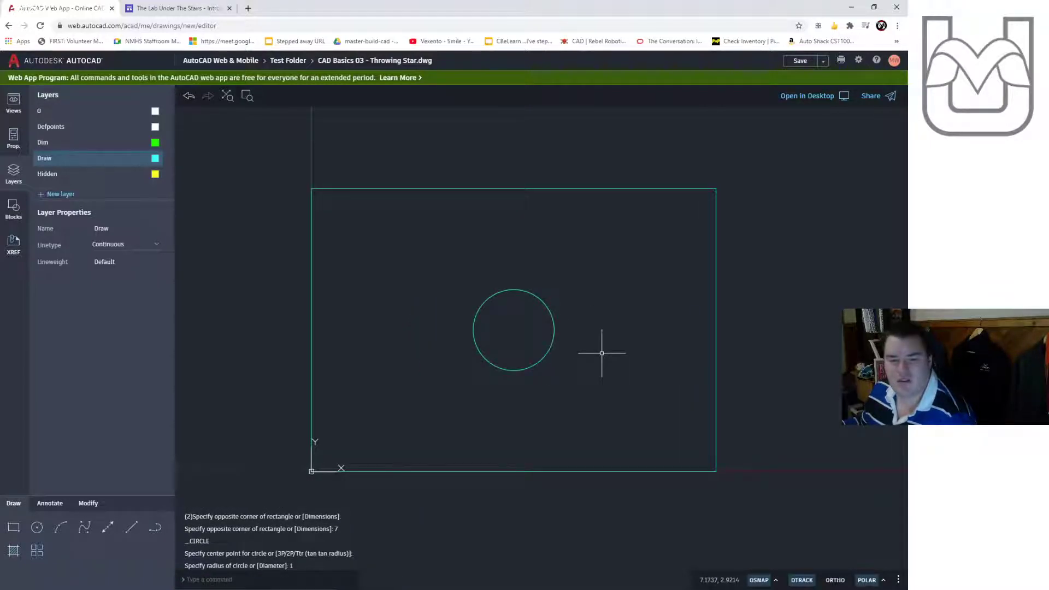
# Consult the CAD 1 - 03 - Throwing Star.pdf reference and draw a line 3 units straight up from the circle's center
pyautogui.hotkey('alt', 'Tab')
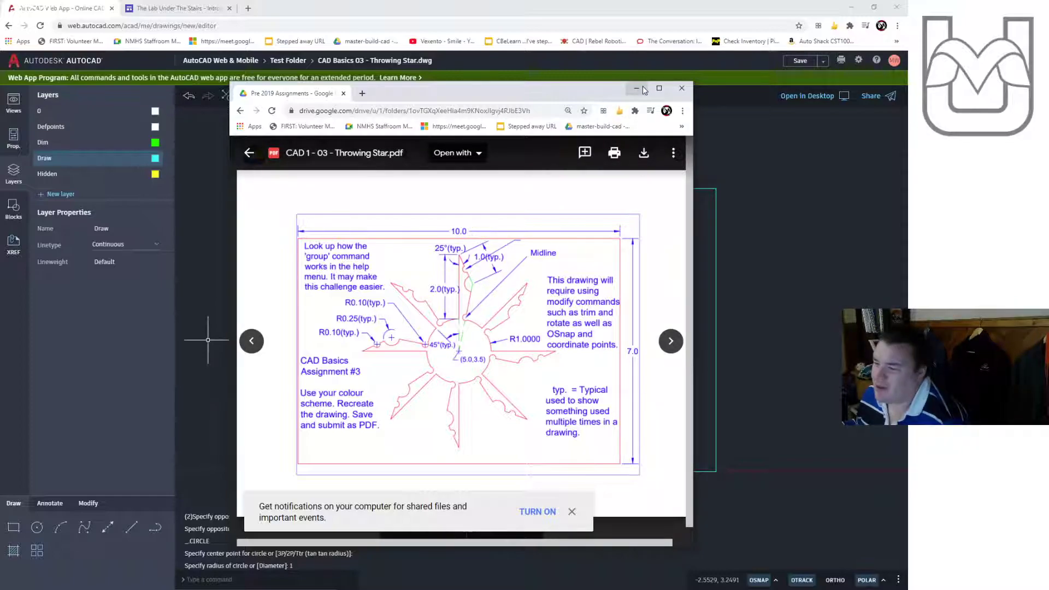
pyautogui.click(636, 89)
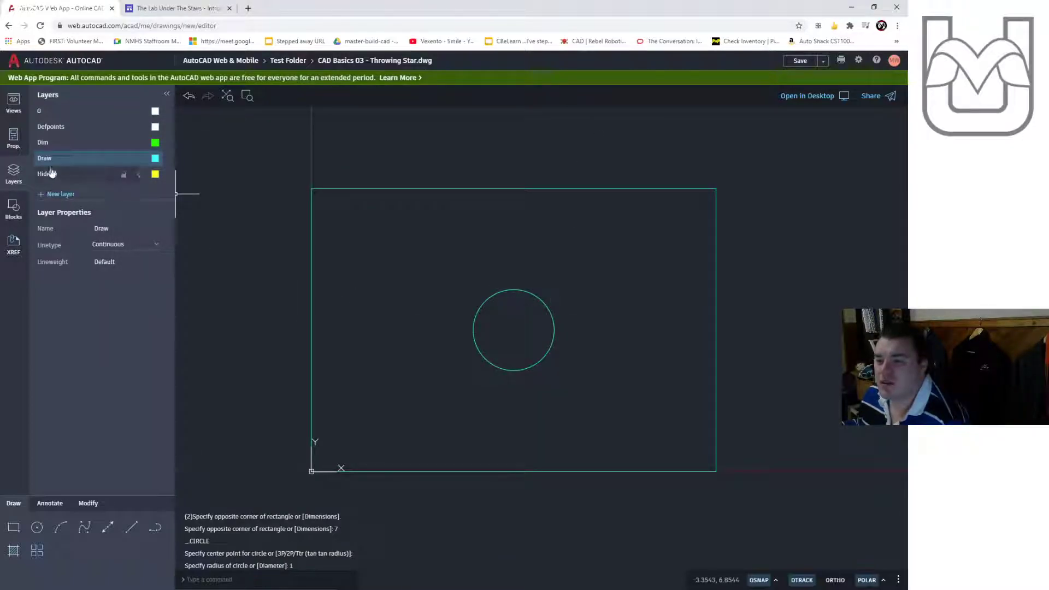
pyautogui.click(131, 529)
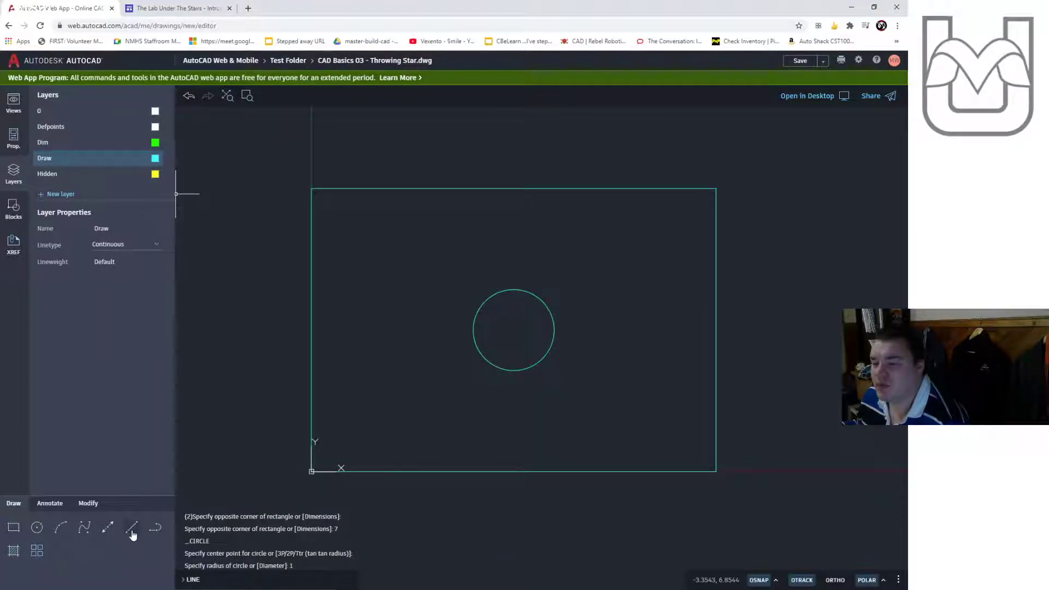
pyautogui.click(514, 330)
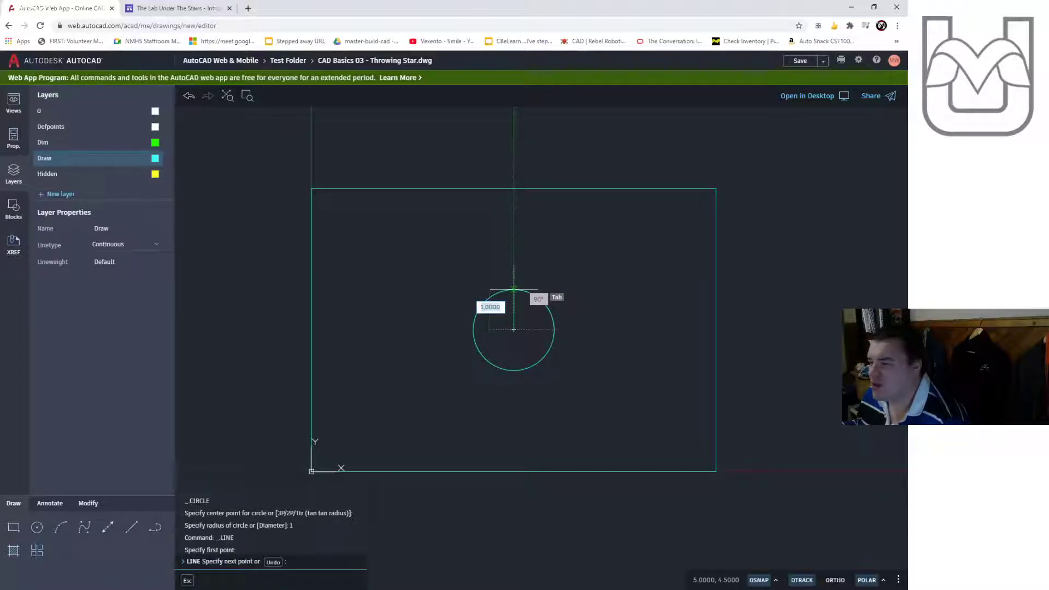
pyautogui.write('3')
pyautogui.press('Return')
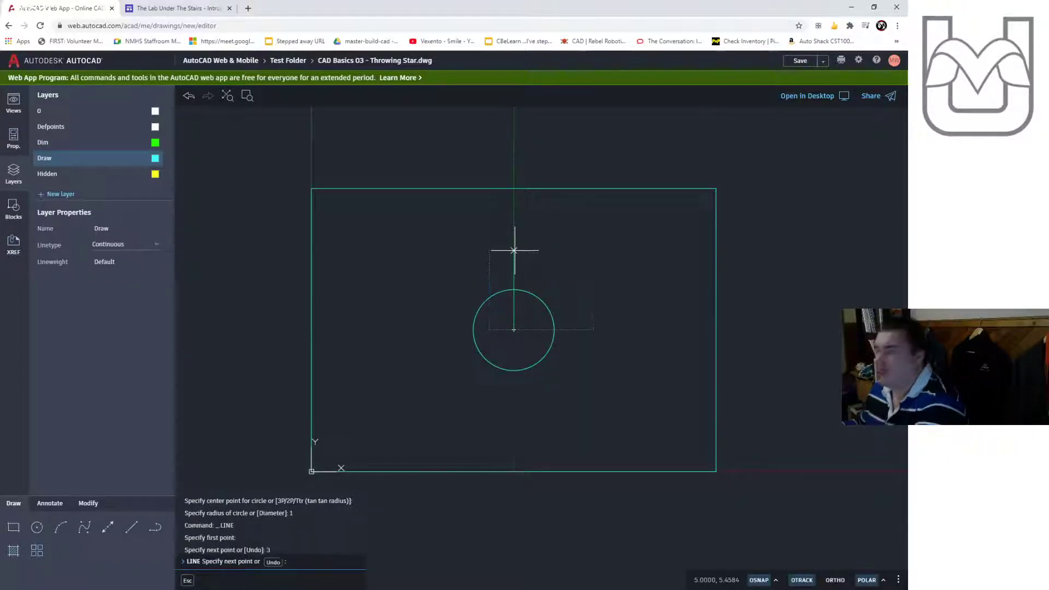
# Continue the line 1 unit down to the right at 65° and close the spike back at the circle's center
pyautogui.scroll(2, 544, 249)
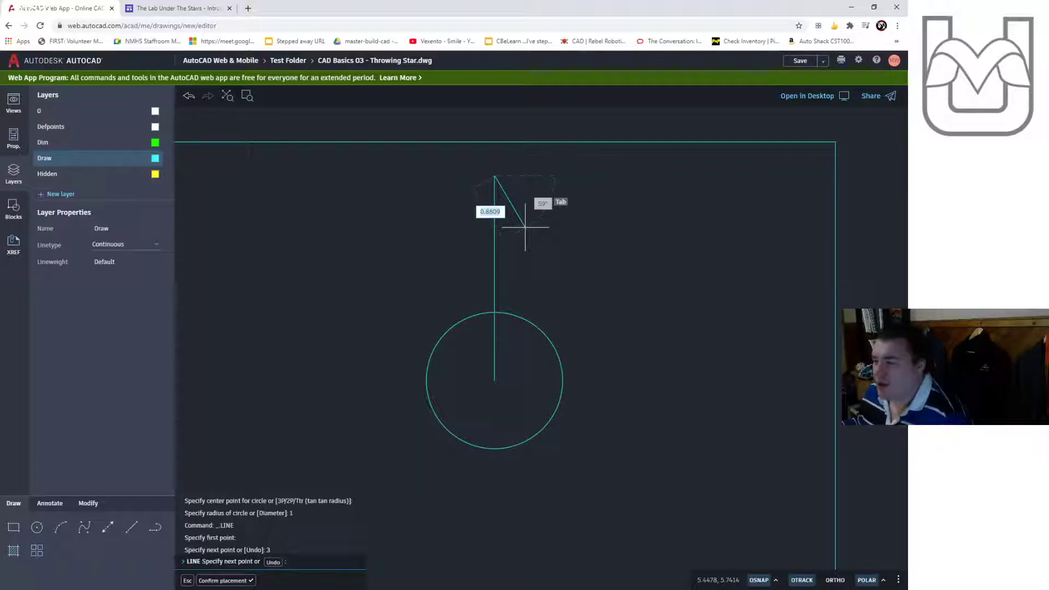
pyautogui.write('1')
pyautogui.press('Tab')
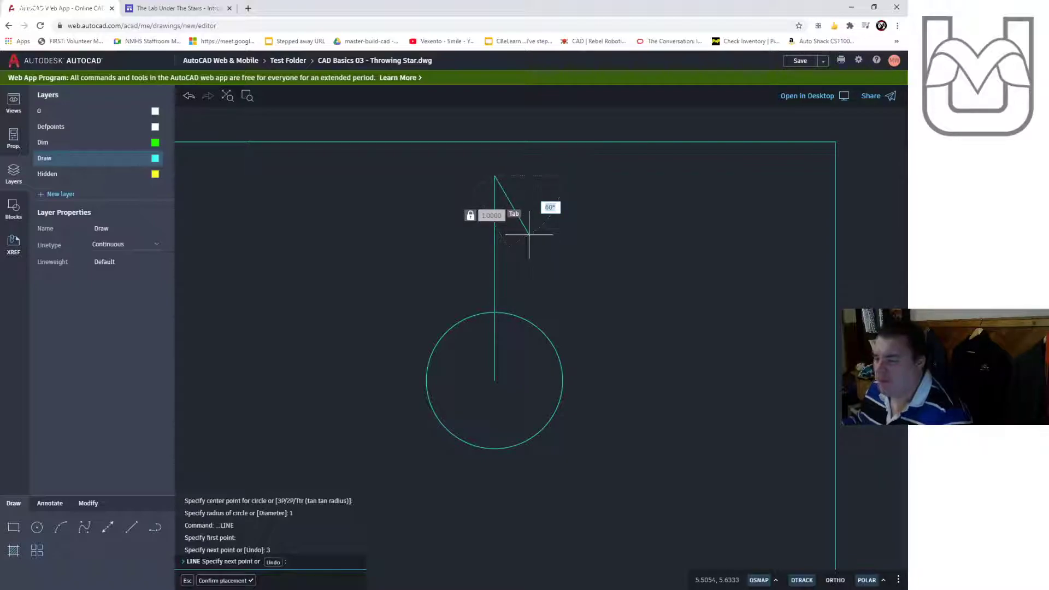
pyautogui.write('65')
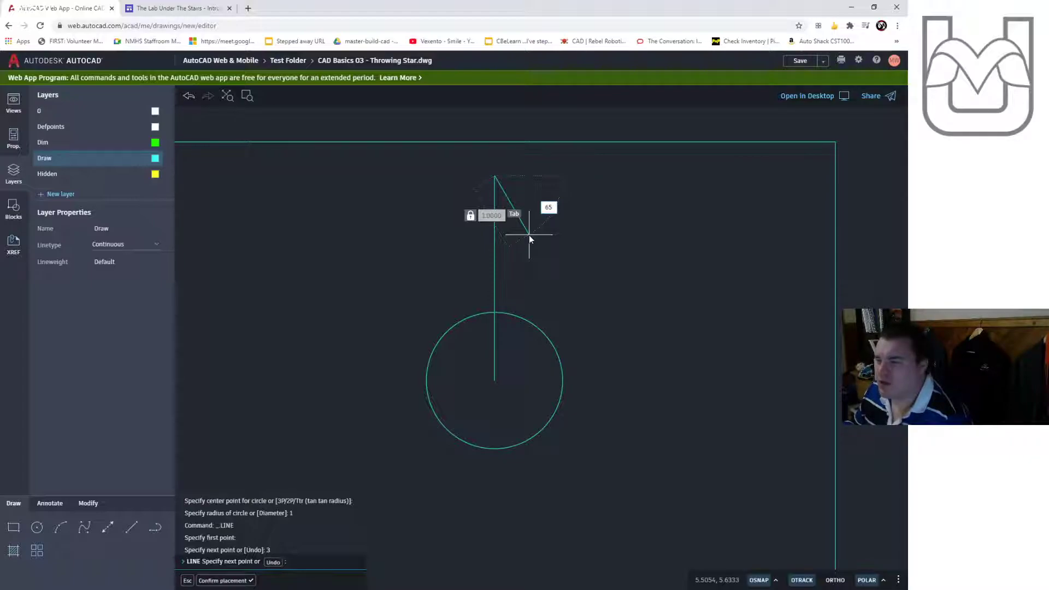
pyautogui.press('Return')
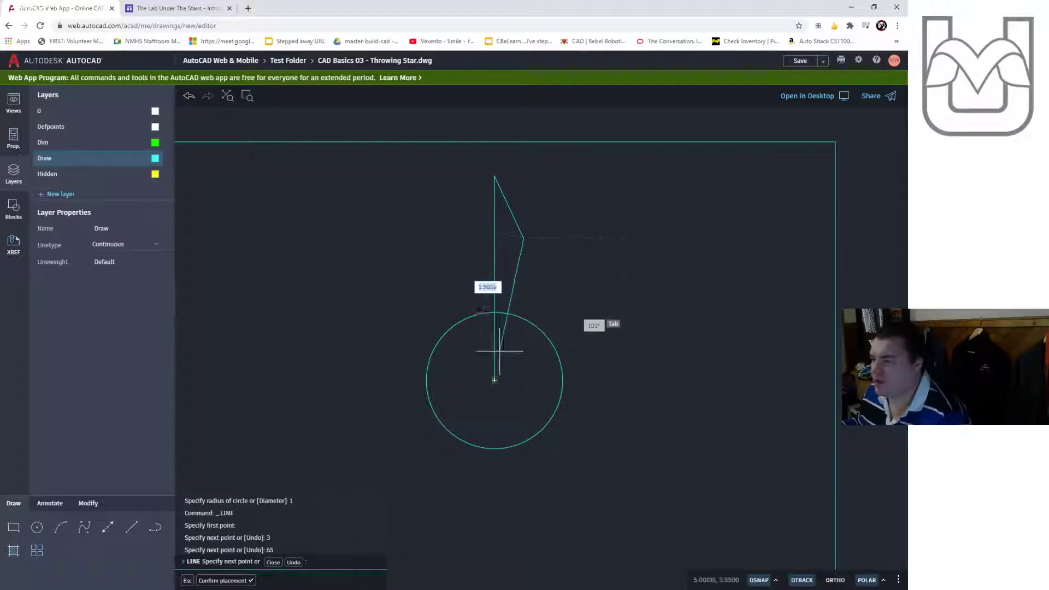
pyautogui.click(495, 380)
pyautogui.press('Escape')
pyautogui.press('Escape')
pyautogui.press('Escape')
pyautogui.scroll(3, 522, 236)
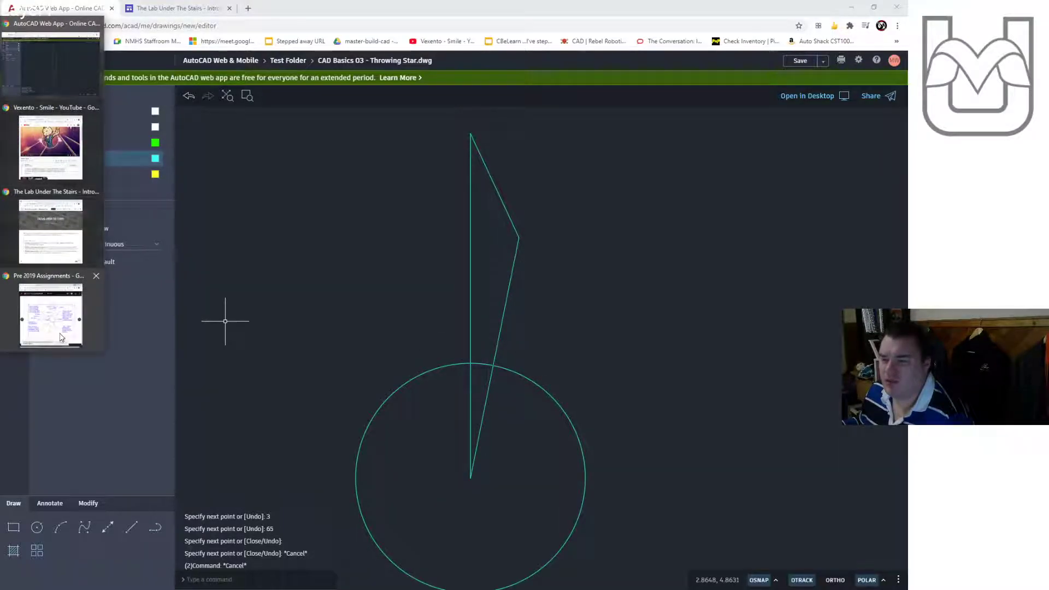
# Consult the Throwing Star PDF and draw a circle of radius 0.25 centred on the spike's outer corner
pyautogui.click(52, 312)
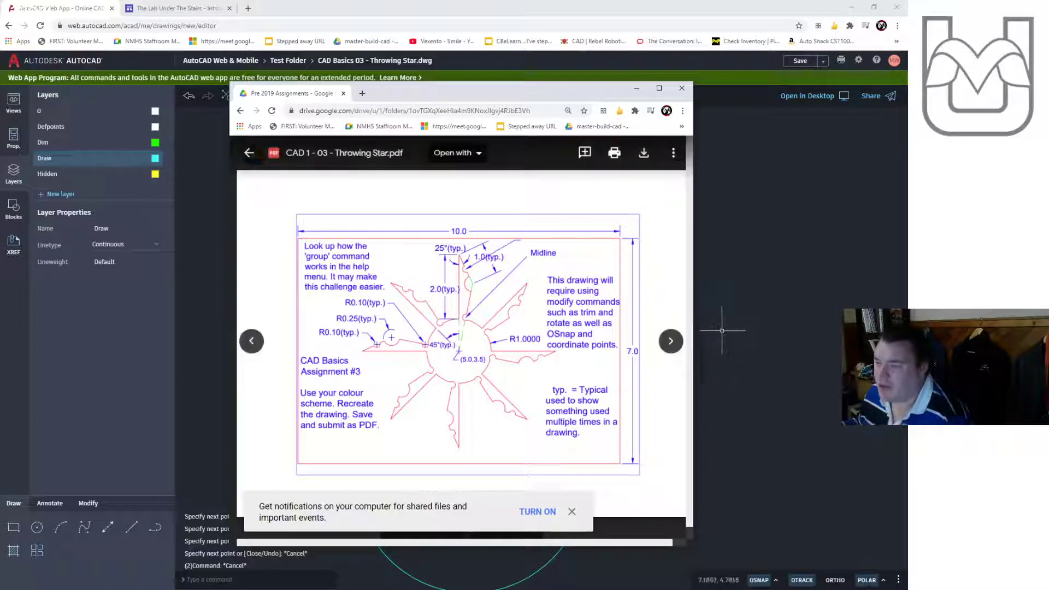
pyautogui.click(755, 340)
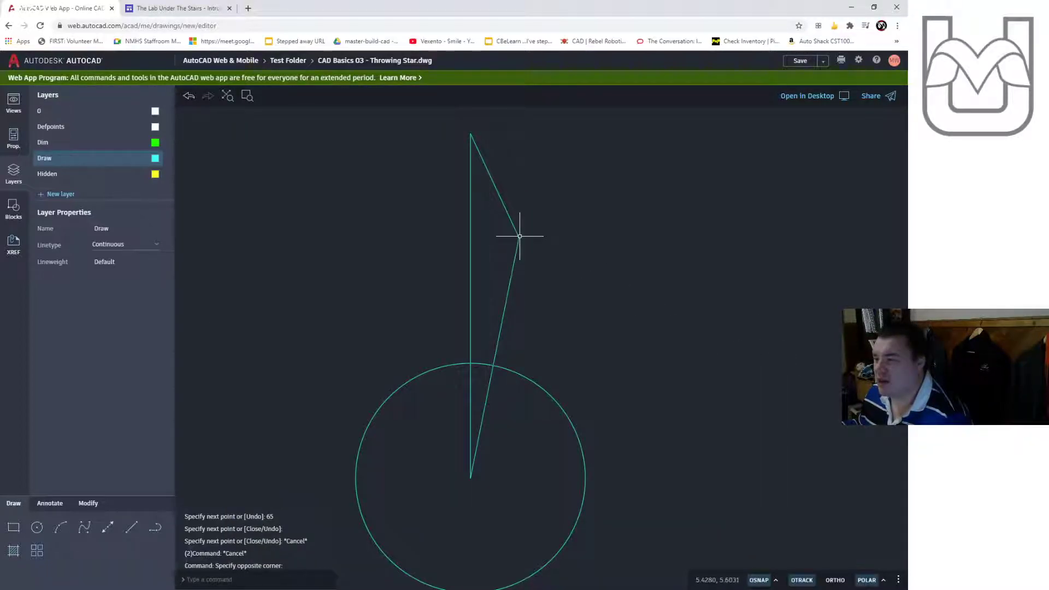
pyautogui.write('c')
pyautogui.press('Return')
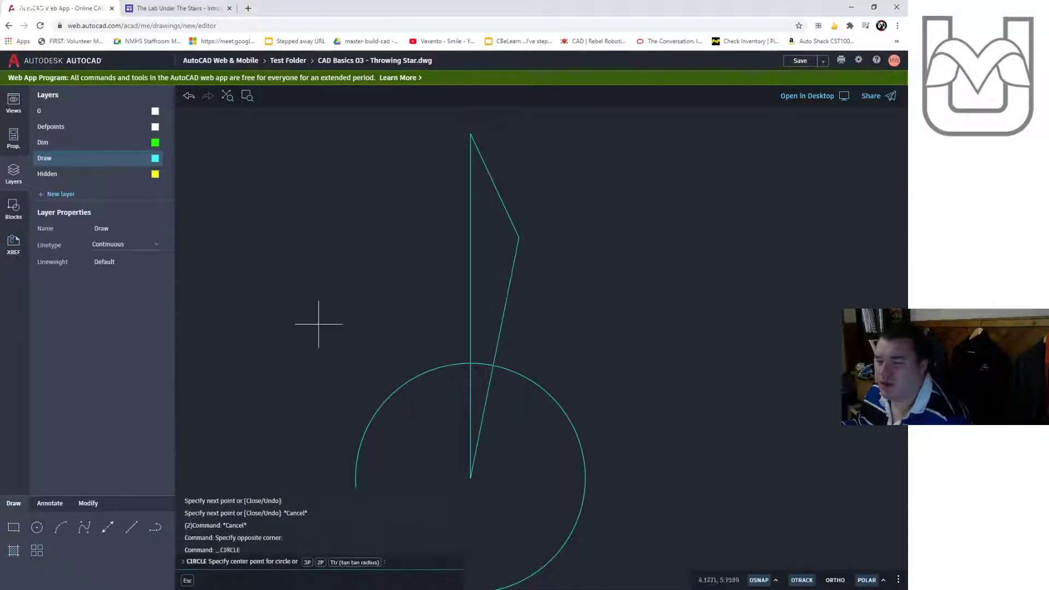
pyautogui.click(517, 238)
pyautogui.write('0.')
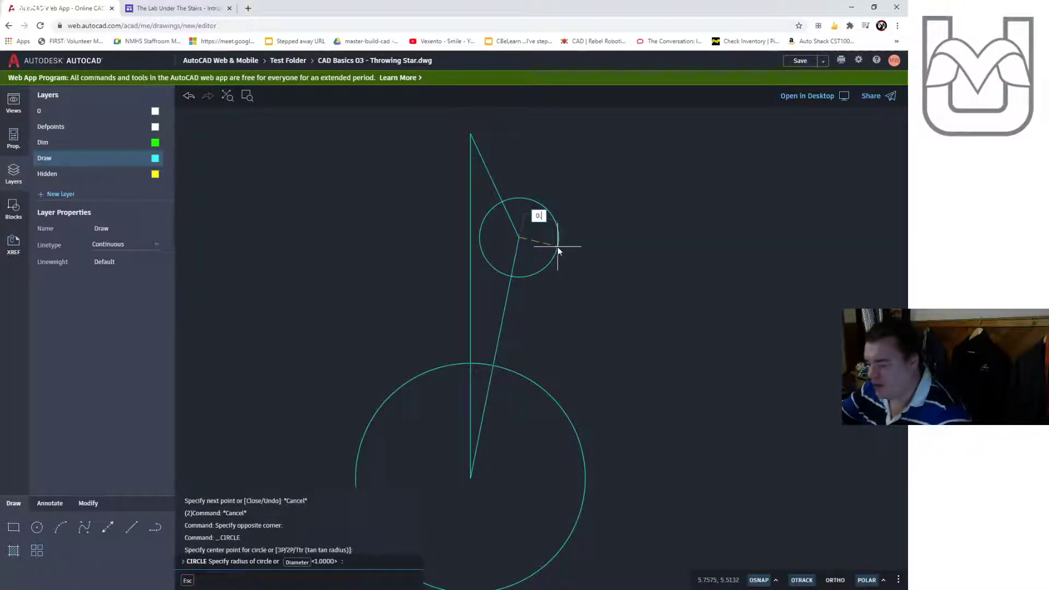
pyautogui.write('25')
pyautogui.press('Return')
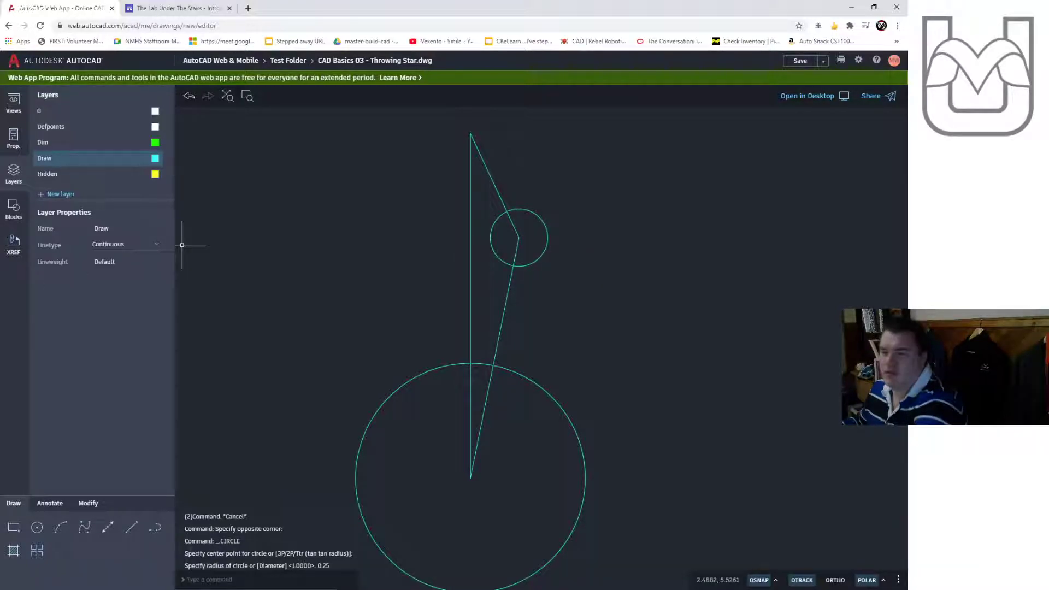
# Recheck the Throwing Star PDF and draw a circle of radius 0.1 at the midpoint of the spike's upper slanted line
pyautogui.click(48, 143)
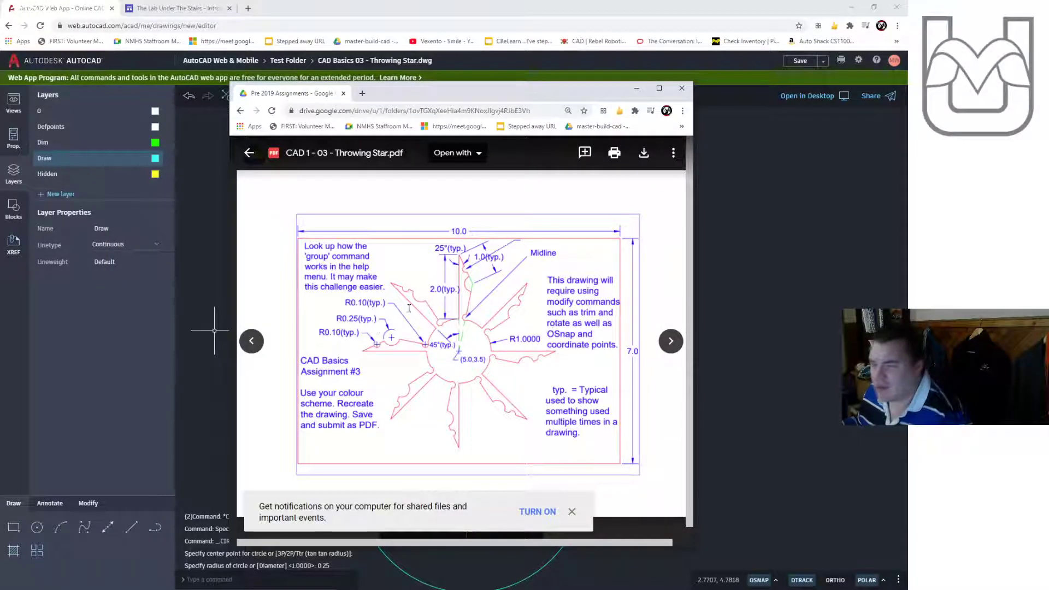
pyautogui.click(785, 304)
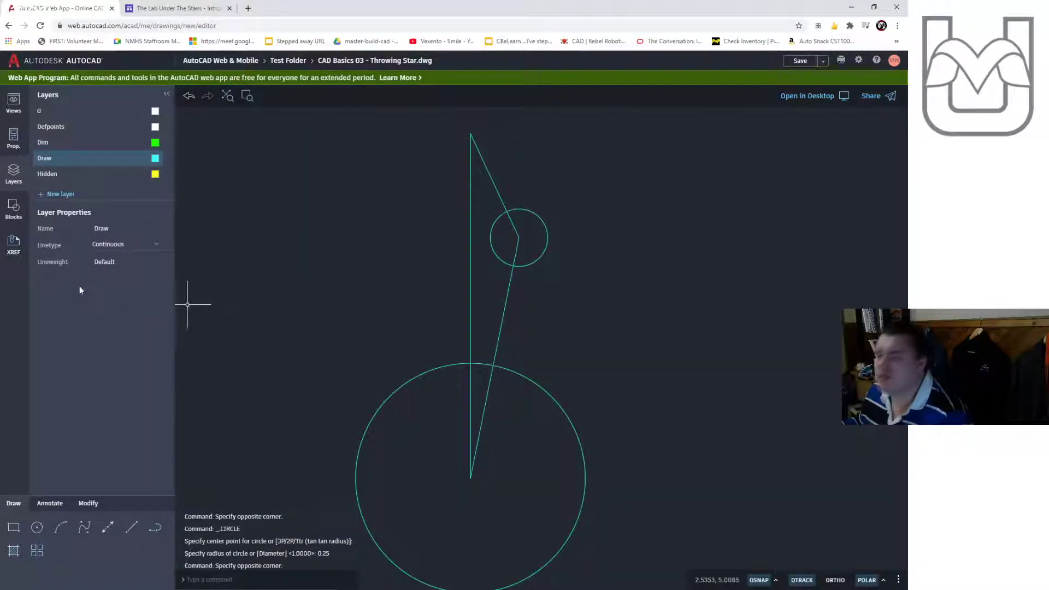
pyautogui.click(36, 527)
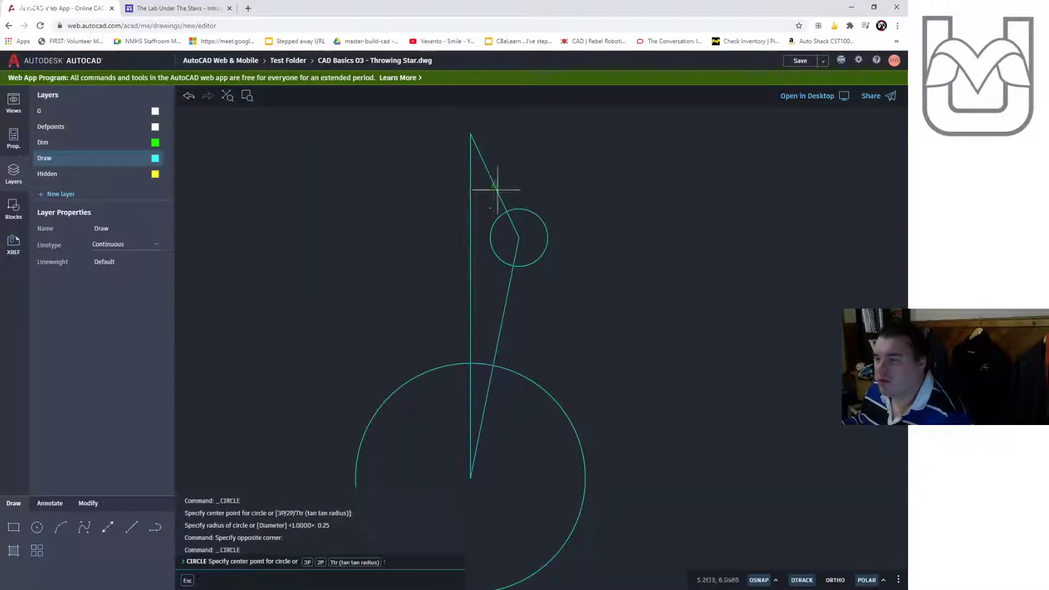
pyautogui.click(494, 185)
pyautogui.write('0.1')
pyautogui.press('Return')
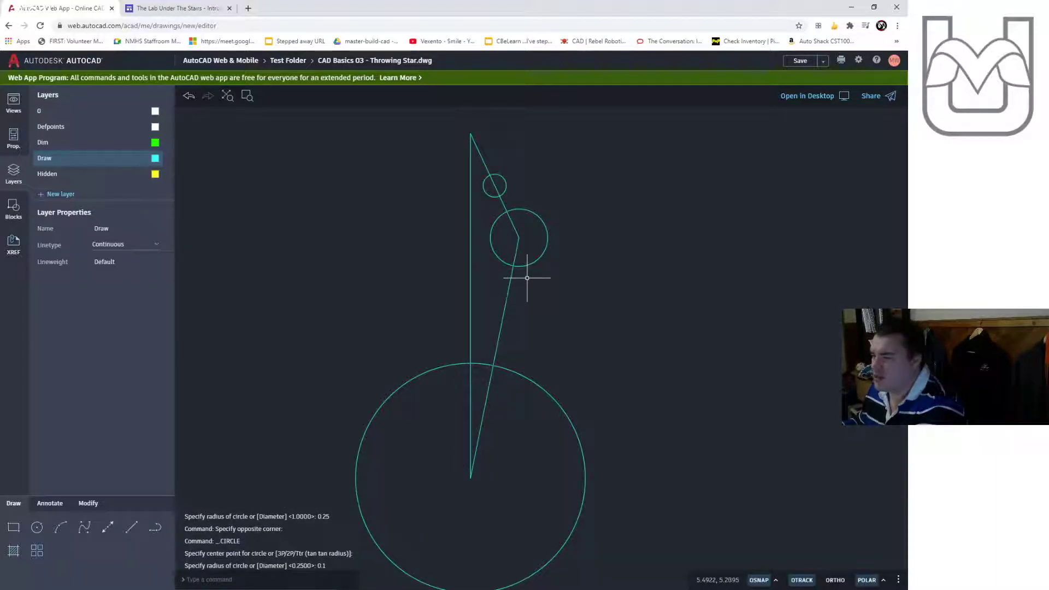
# Draw another circle of radius 0.1 at the midpoint of the spike's long lower slanted line
pyautogui.press('Return')
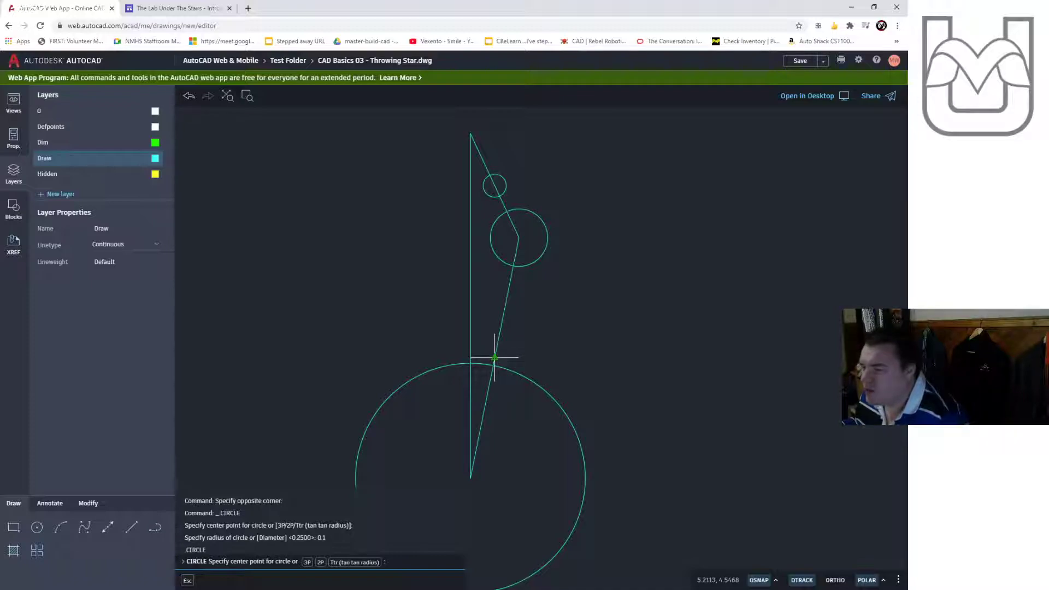
pyautogui.click(494, 358)
pyautogui.write('0.1')
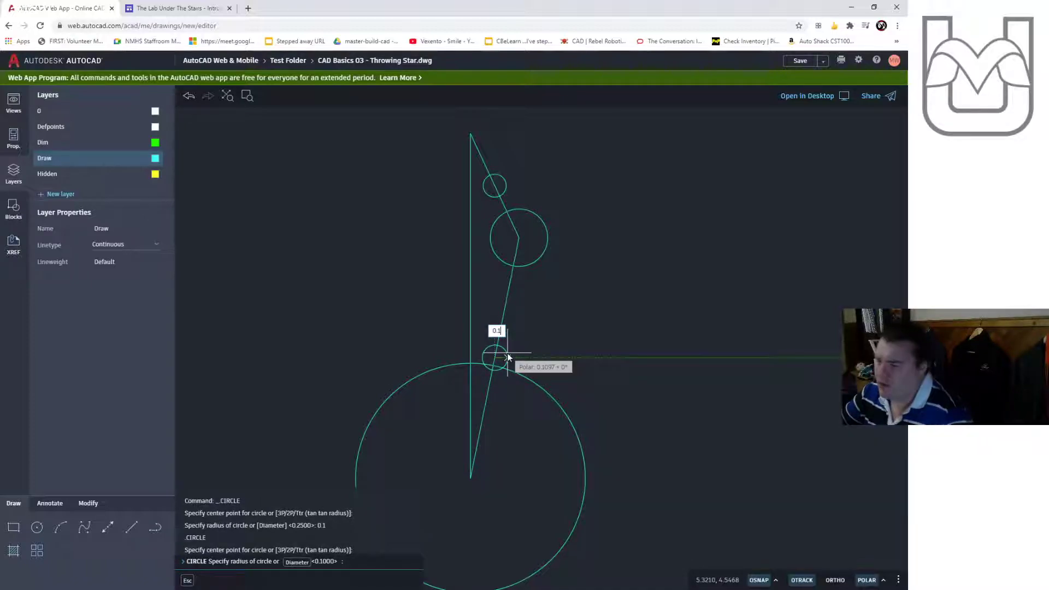
pyautogui.press('Return')
# Trim the outer arcs of the 0.25 circle and the upper 0.1 circle and the slanted line portions inside them
pyautogui.scroll(6, 507, 353)
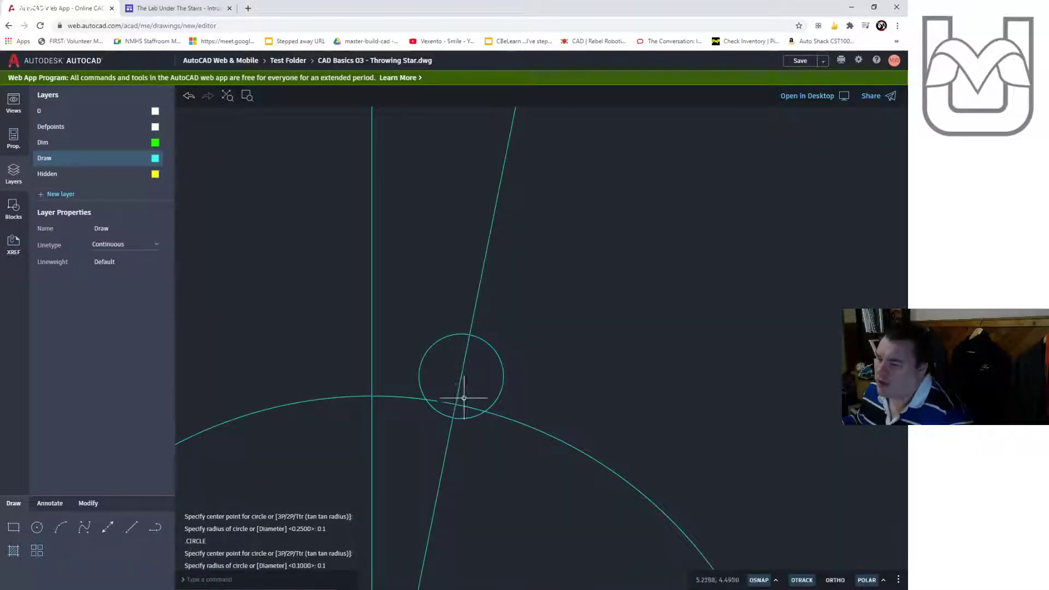
pyautogui.scroll(-5, 445, 402)
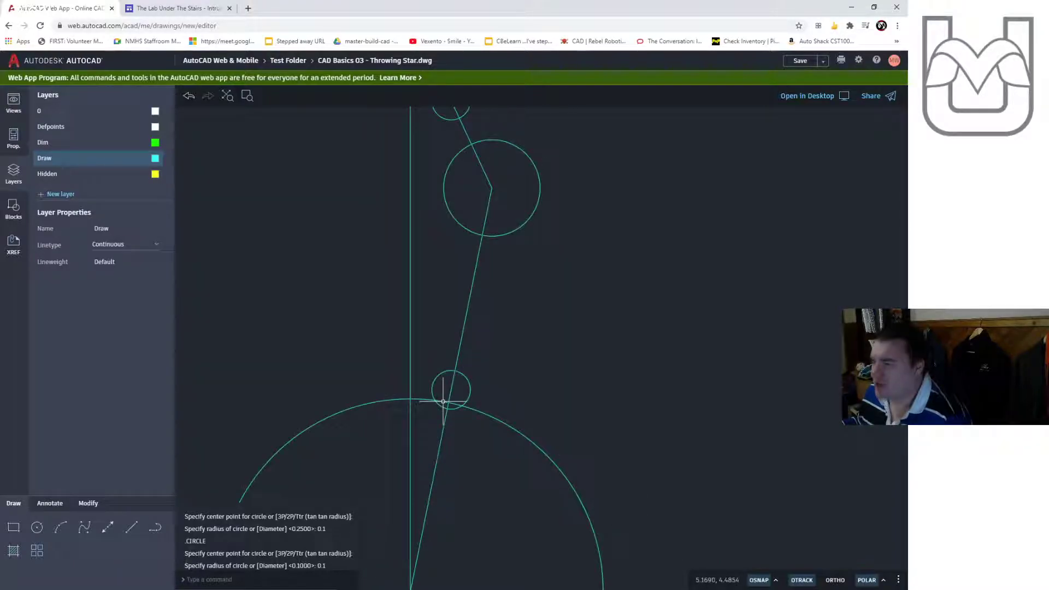
pyautogui.moveTo(436, 371); pyautogui.dragTo(499, 368, button='middle')
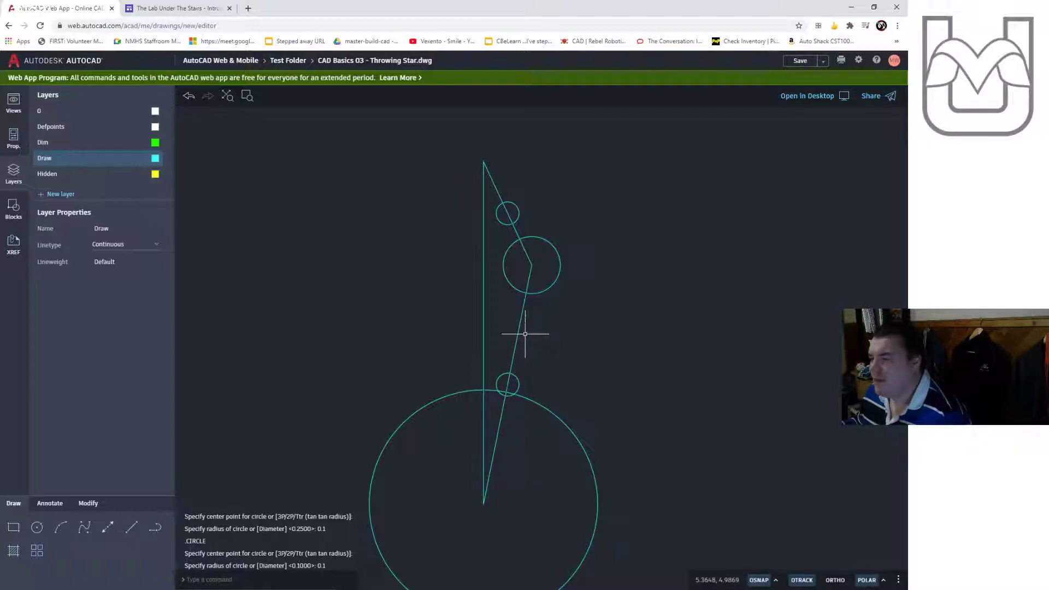
pyautogui.write('trim')
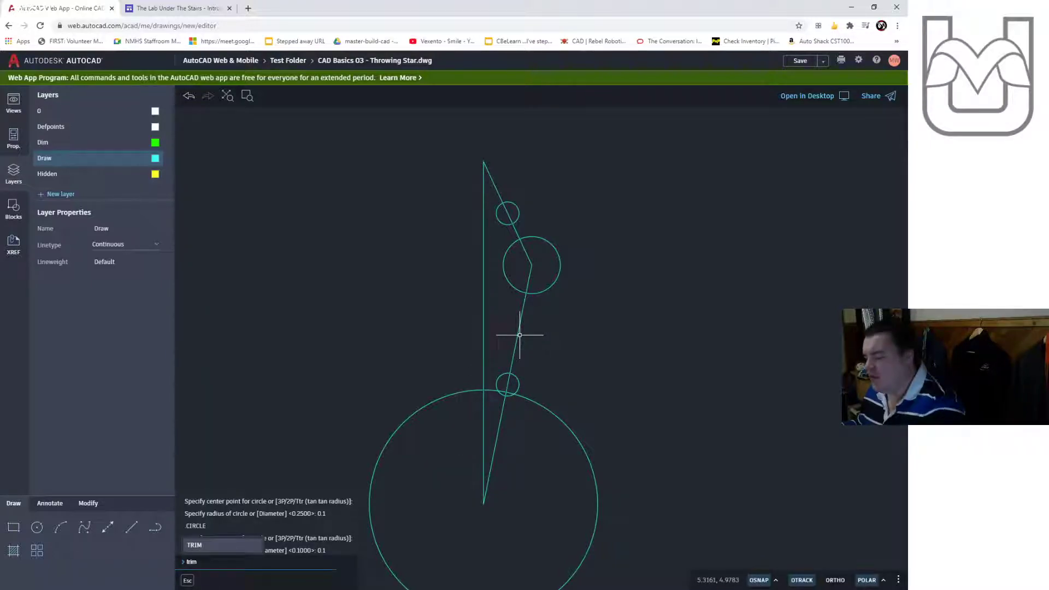
pyautogui.press('Return')
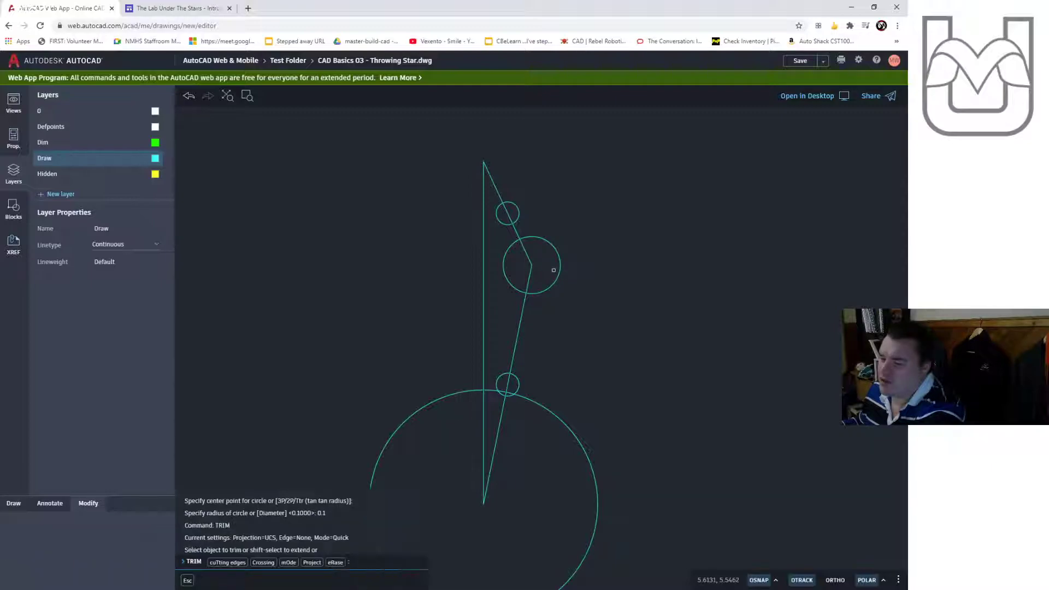
pyautogui.moveTo(554, 264)
pyautogui.mouseDown()
pyautogui.moveTo(514, 247)
pyautogui.moveTo(525, 265)
pyautogui.mouseUp()
pyautogui.moveTo(541, 208)
pyautogui.mouseDown()
pyautogui.moveTo(515, 199)
pyautogui.moveTo(504, 216)
pyautogui.mouseUp()
pyautogui.click(510, 222)
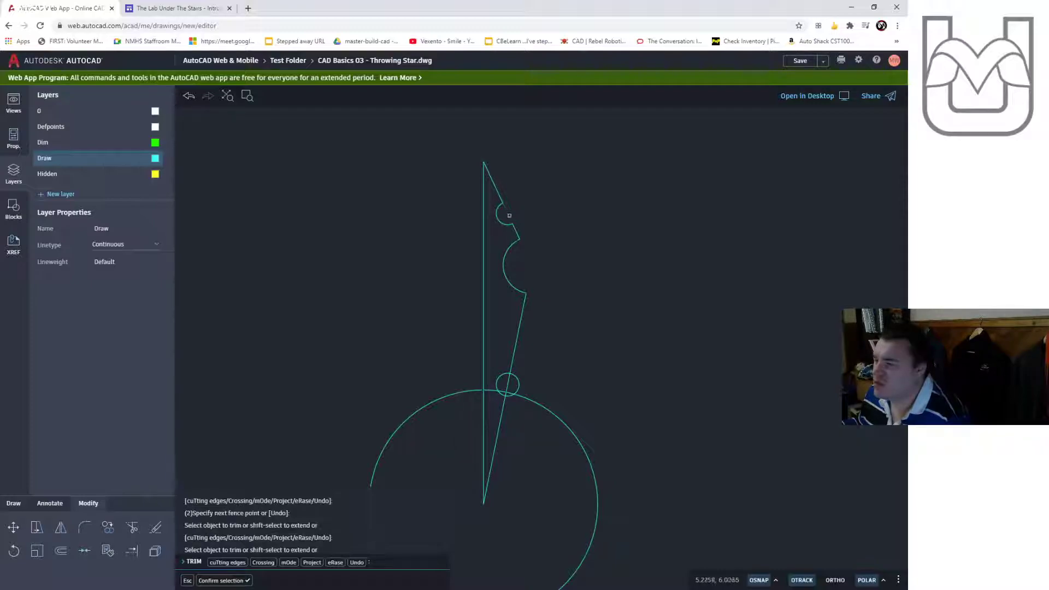
# Trim the lower 0.1 circle's outer arc and the spike line and large circle portions inside it
pyautogui.moveTo(528, 385); pyautogui.dragTo(506, 391)
pyautogui.scroll(5, 507, 393)
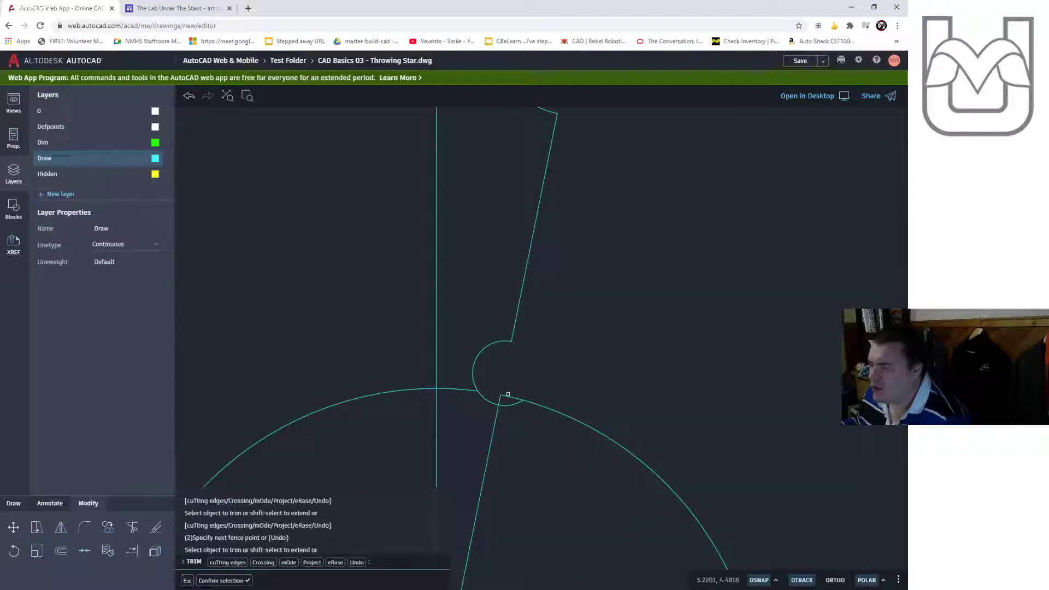
pyautogui.click(501, 399)
pyautogui.scroll(-1, 524, 381)
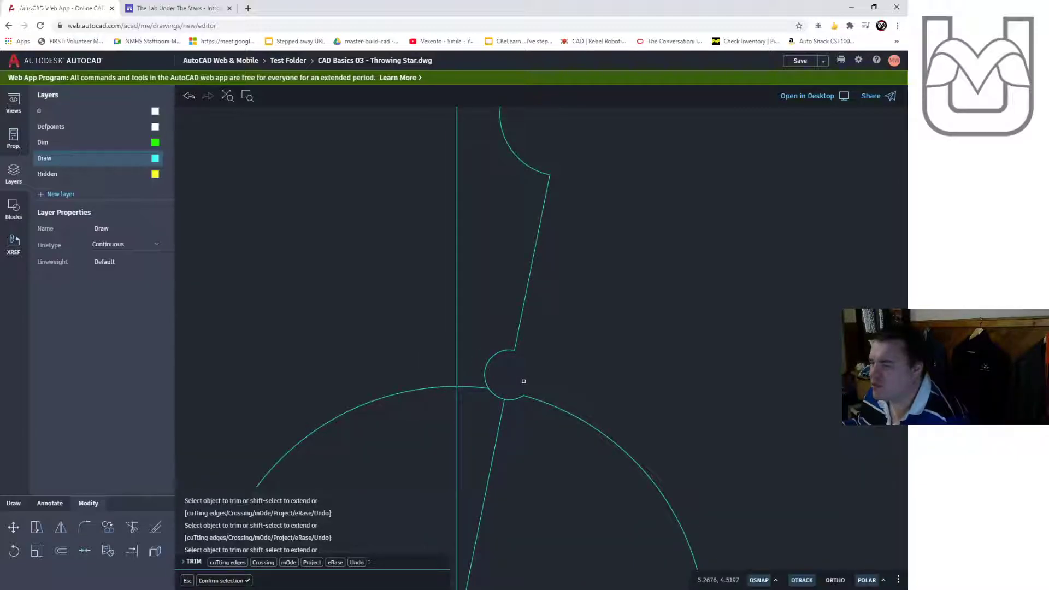
pyautogui.moveTo(497, 433); pyautogui.dragTo(528, 378, button='middle')
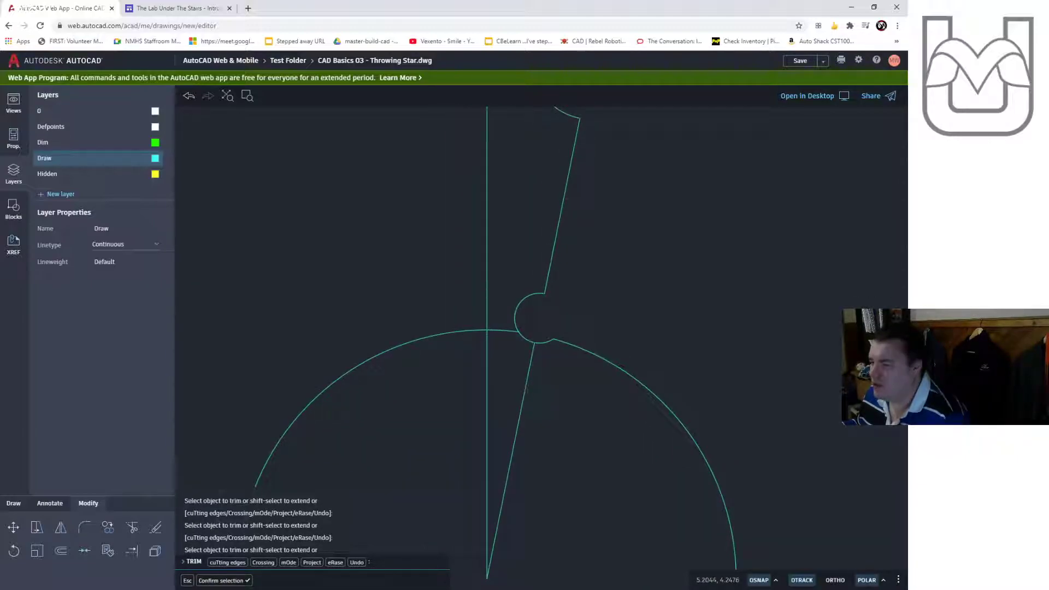
# Trim away the slanted and vertical lines inside the large circle and the circle's arc between the spike's vertical line and lower notch
pyautogui.press('Escape')
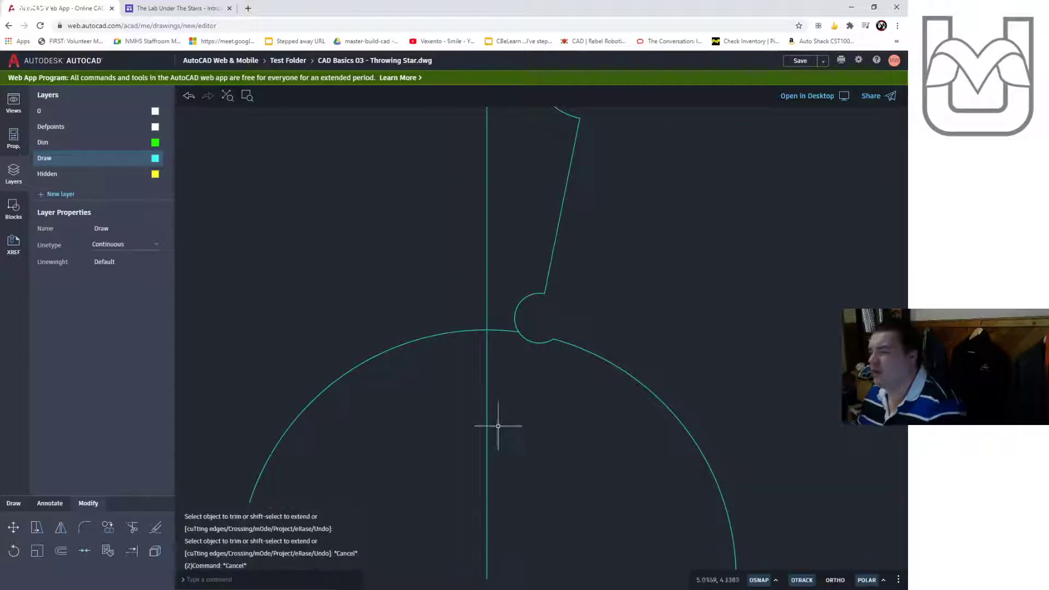
pyautogui.write('trim')
pyautogui.press('Return')
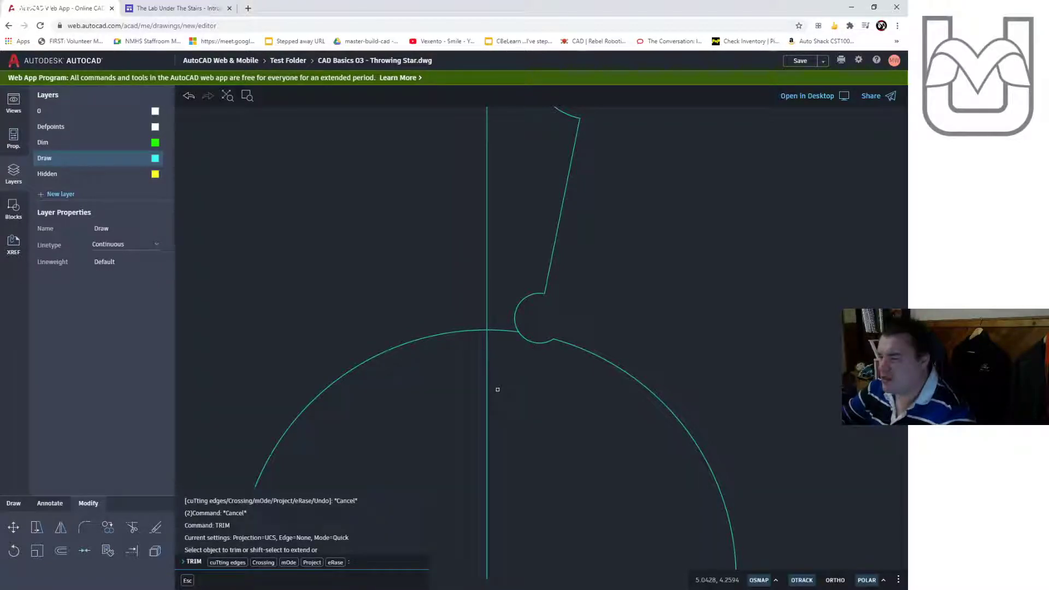
pyautogui.click(481, 384)
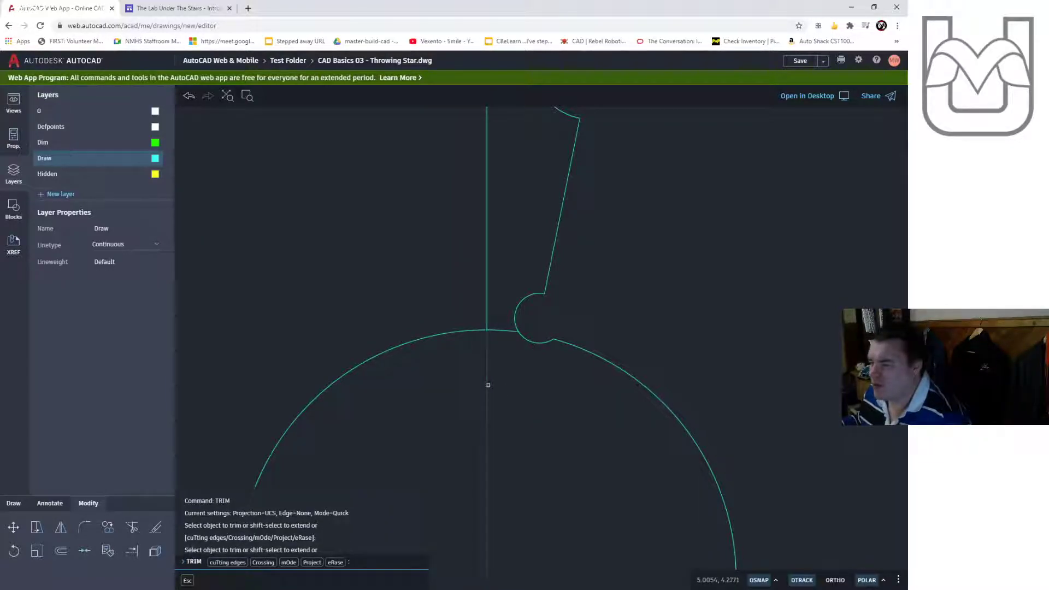
pyautogui.click(501, 330)
pyautogui.click(502, 331)
pyautogui.press('Return')
pyautogui.scroll(-3, 503, 343)
pyautogui.moveTo(504, 343); pyautogui.dragTo(549, 355, button='middle')
pyautogui.press('Escape')
pyautogui.press('Escape')
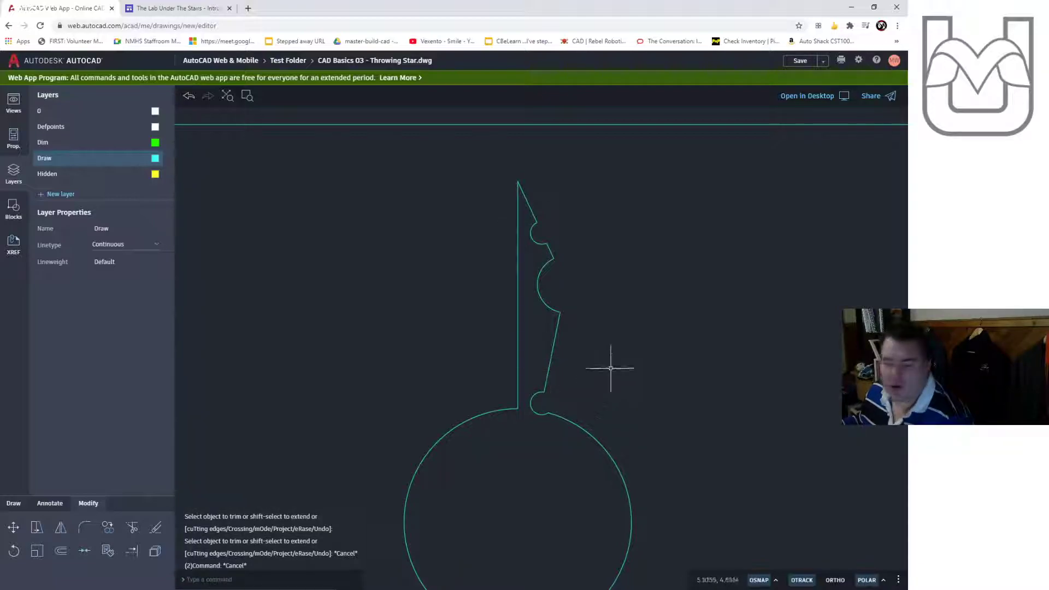
# Group all the lines and arcs of the spike into one object and select it to check the grouping
pyautogui.click(573, 171)
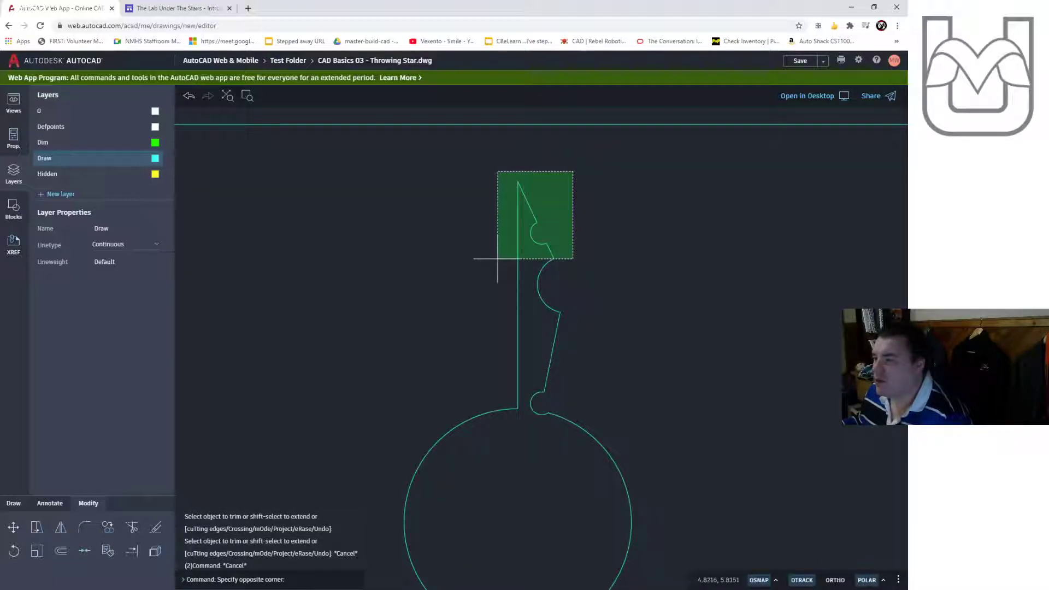
pyautogui.click(500, 403)
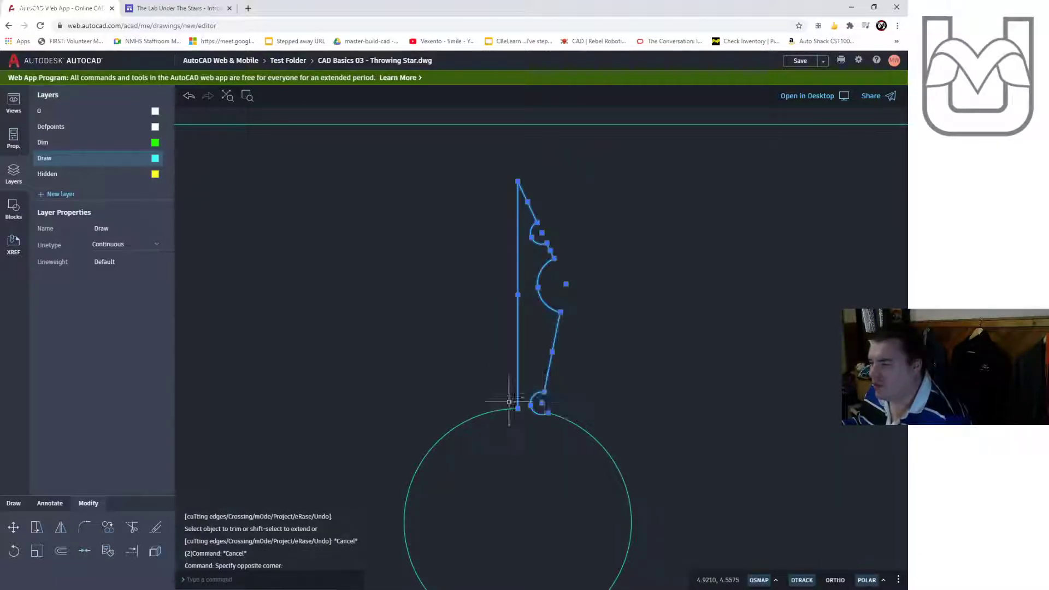
pyautogui.write('group')
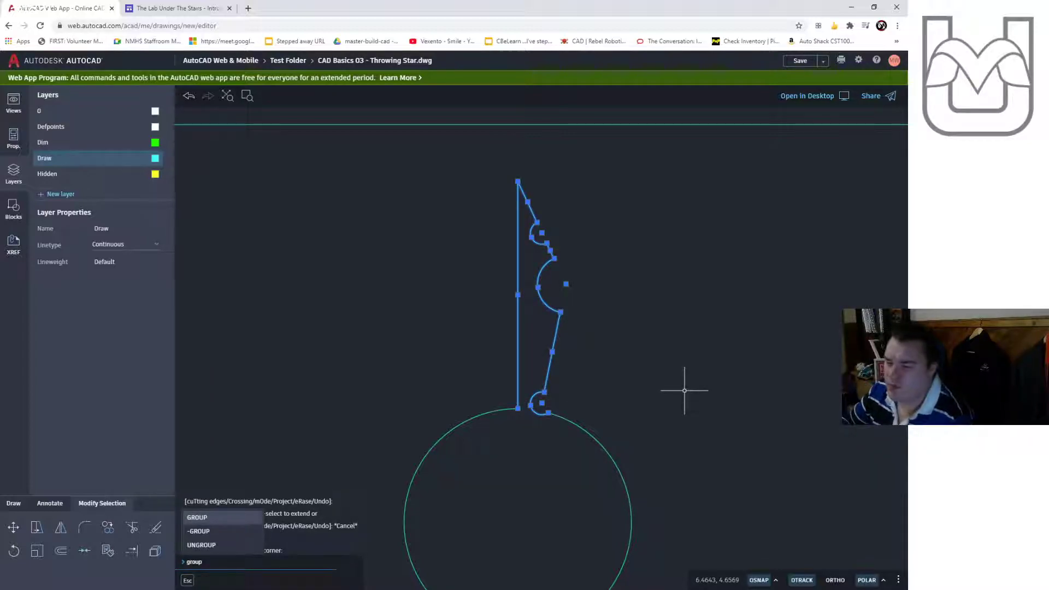
pyautogui.press('Return')
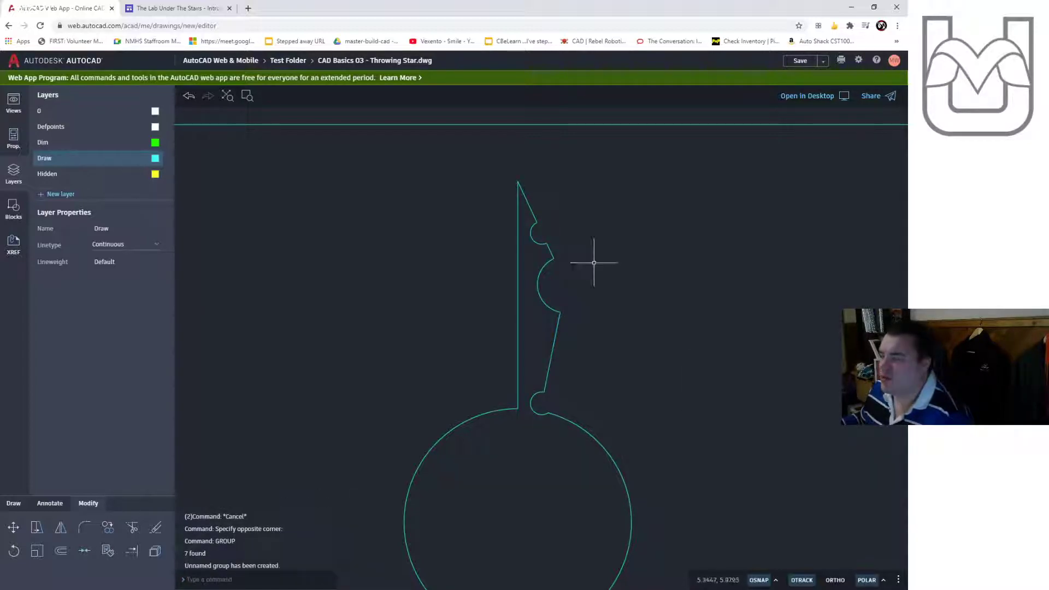
pyautogui.click(541, 269)
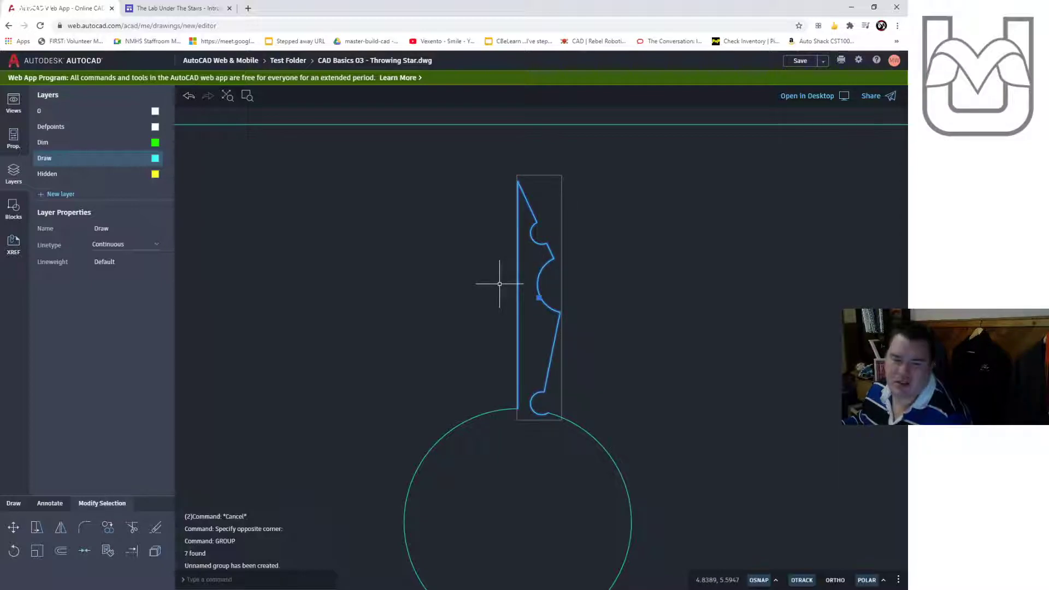
pyautogui.moveTo(727, 504)
pyautogui.mouseDown(button='middle')
pyautogui.moveTo(697, 397)
pyautogui.moveTo(698, 426)
pyautogui.mouseUp(button='middle')
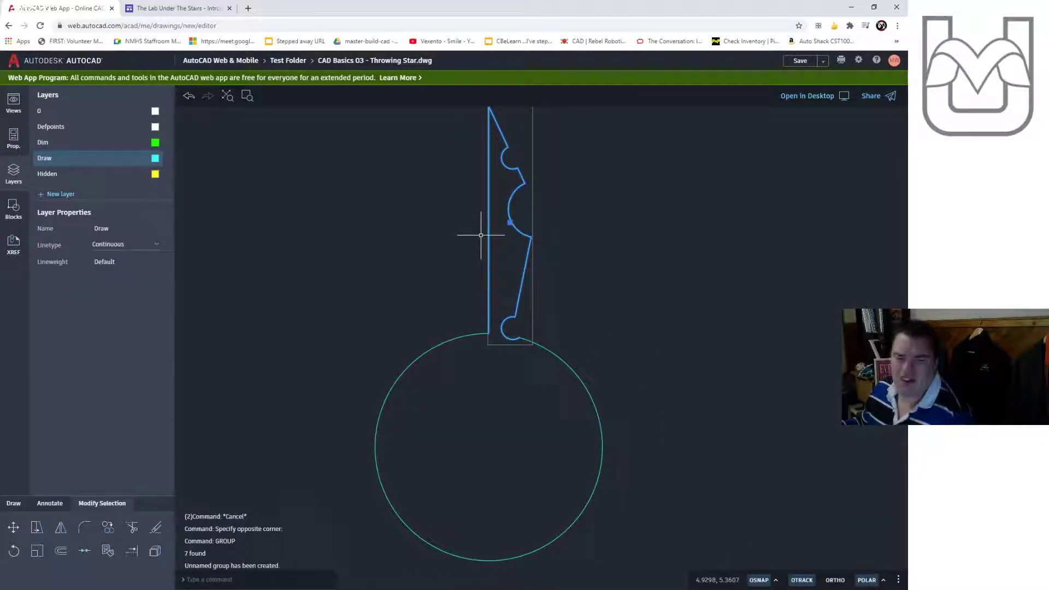
pyautogui.moveTo(445, 253)
pyautogui.mouseDown(button='middle')
pyautogui.moveTo(481, 281)
pyautogui.moveTo(494, 277)
pyautogui.mouseUp(button='middle')
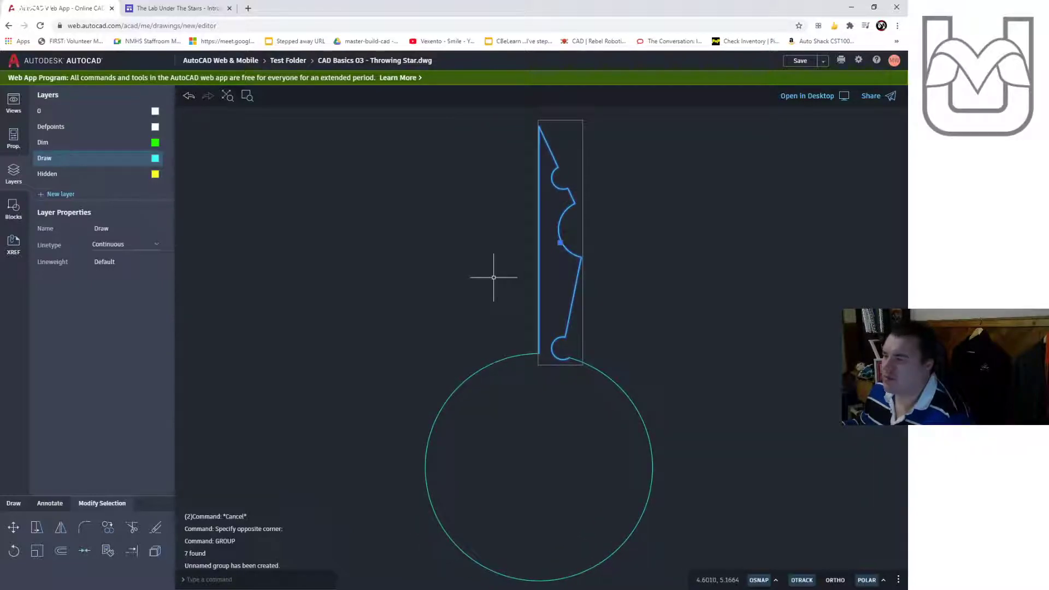
pyautogui.press('Escape')
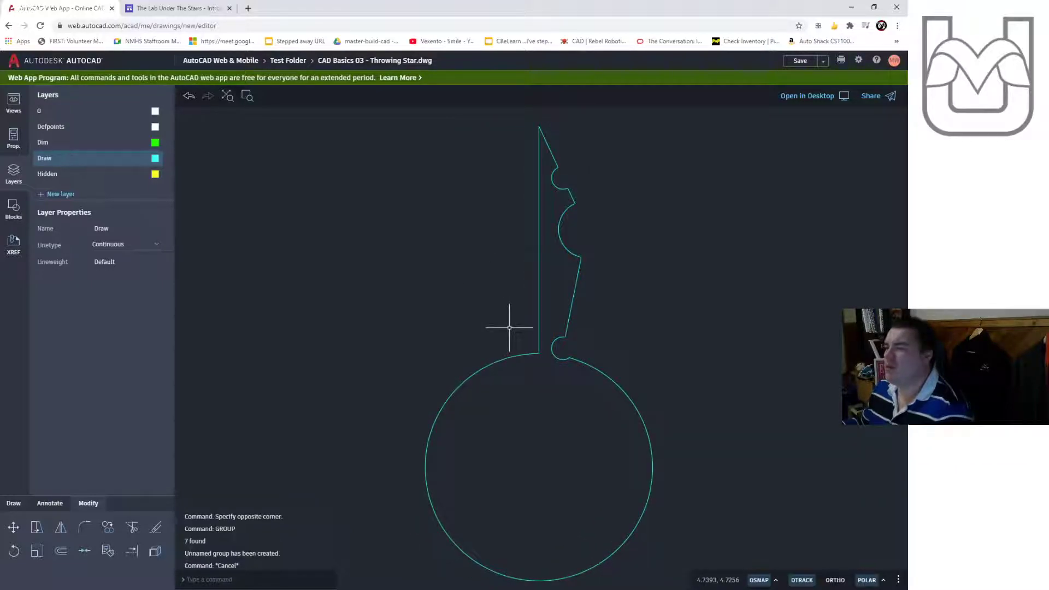
pyautogui.click(577, 297)
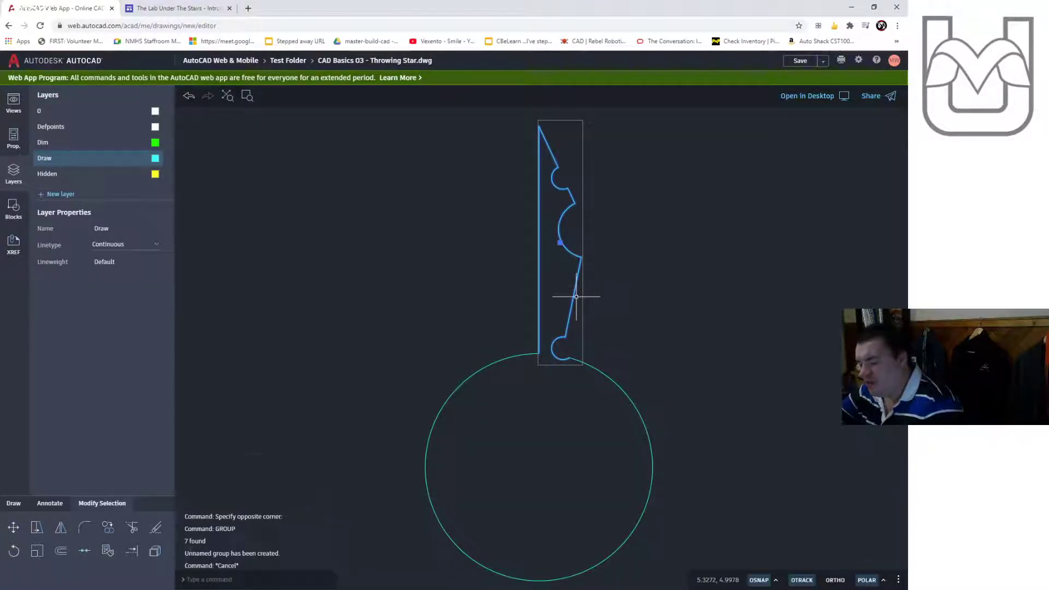
pyautogui.write('rotate')
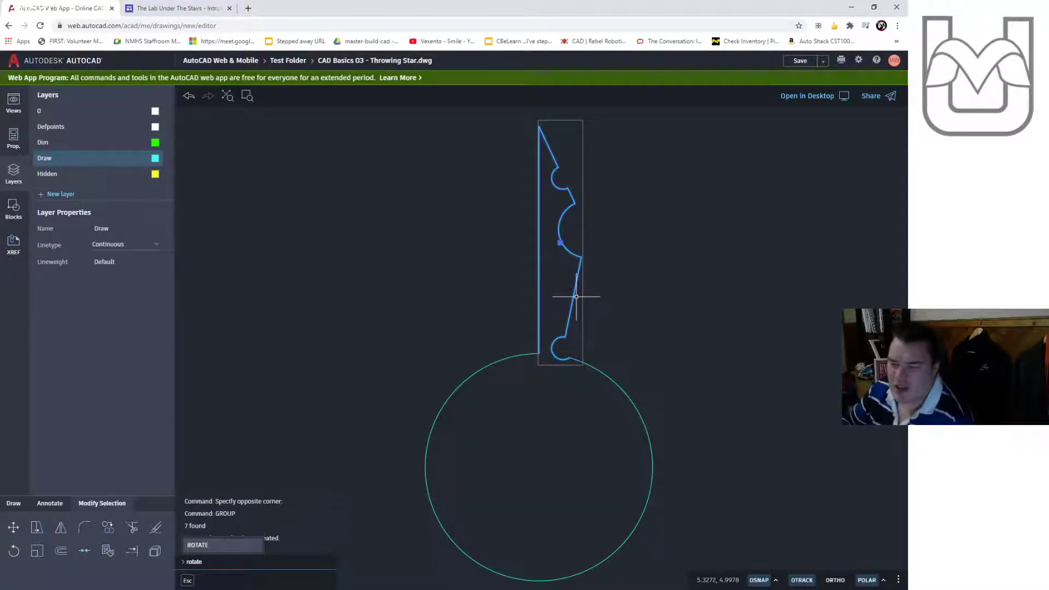
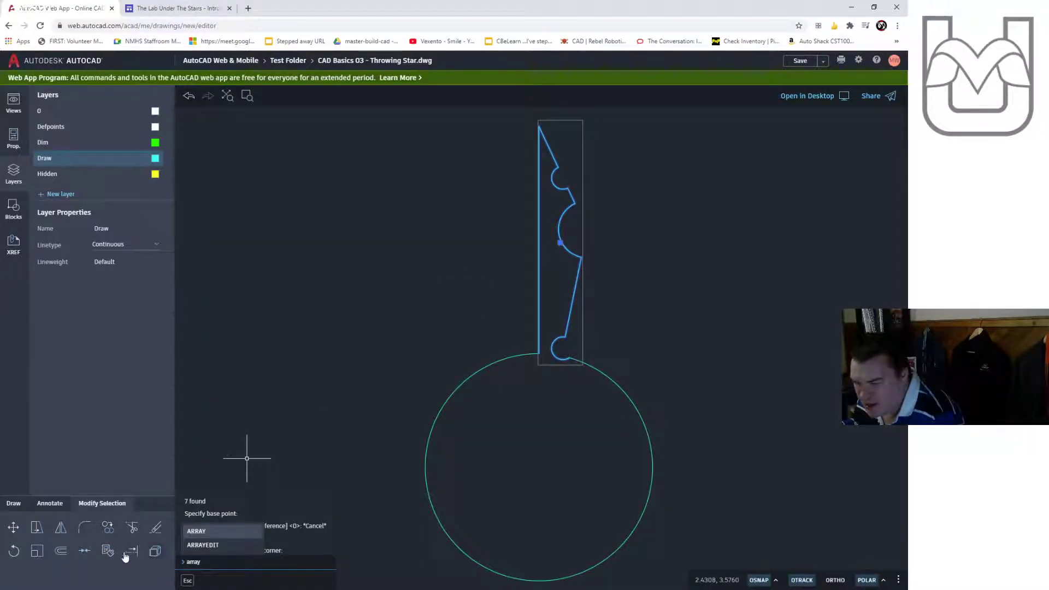
pyautogui.click(14, 503)
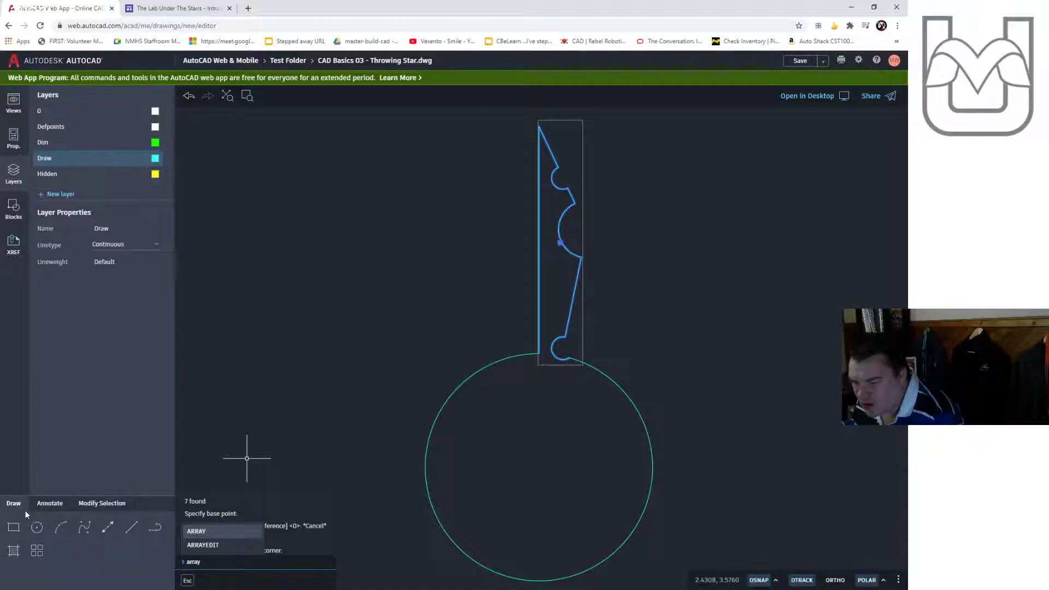
pyautogui.click(36, 556)
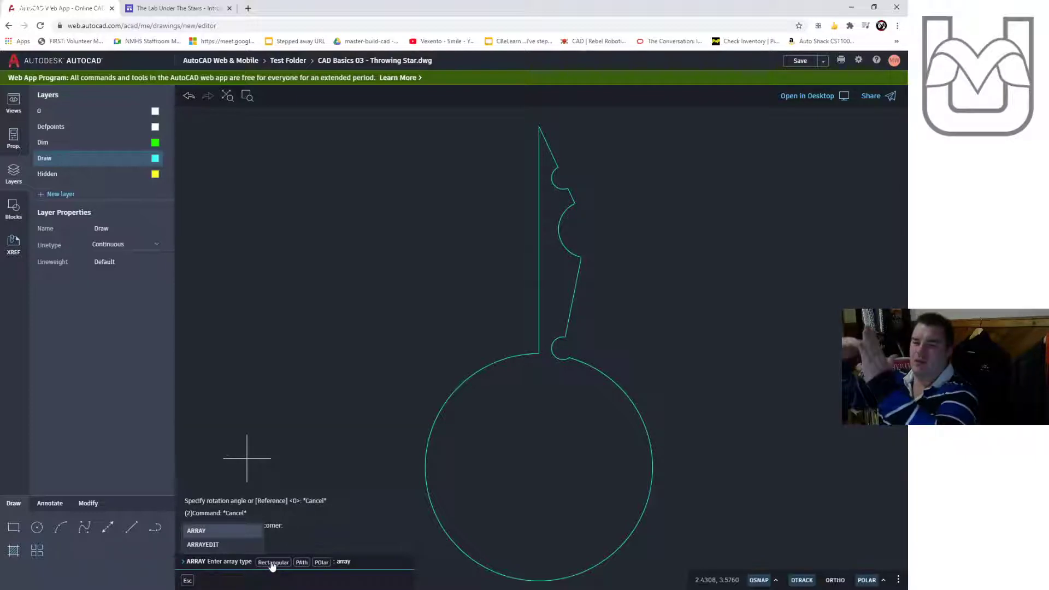
pyautogui.click(325, 563)
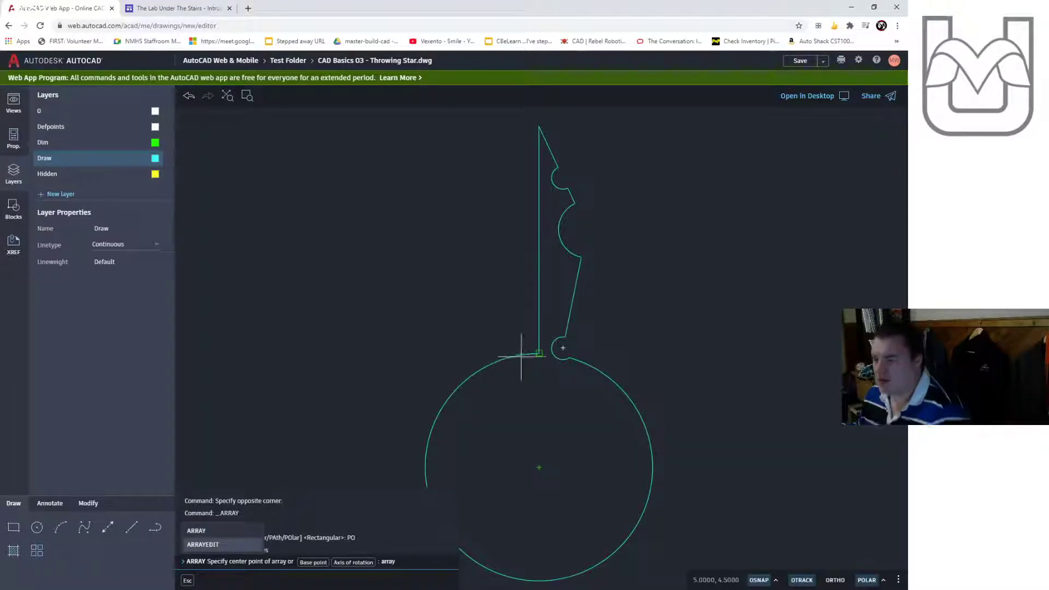
pyautogui.press('Escape')
pyautogui.press('Escape')
# Create a polar array of the grouped spike around the centre of the large circle
pyautogui.moveTo(539, 450); pyautogui.dragTo(559, 394, button='middle')
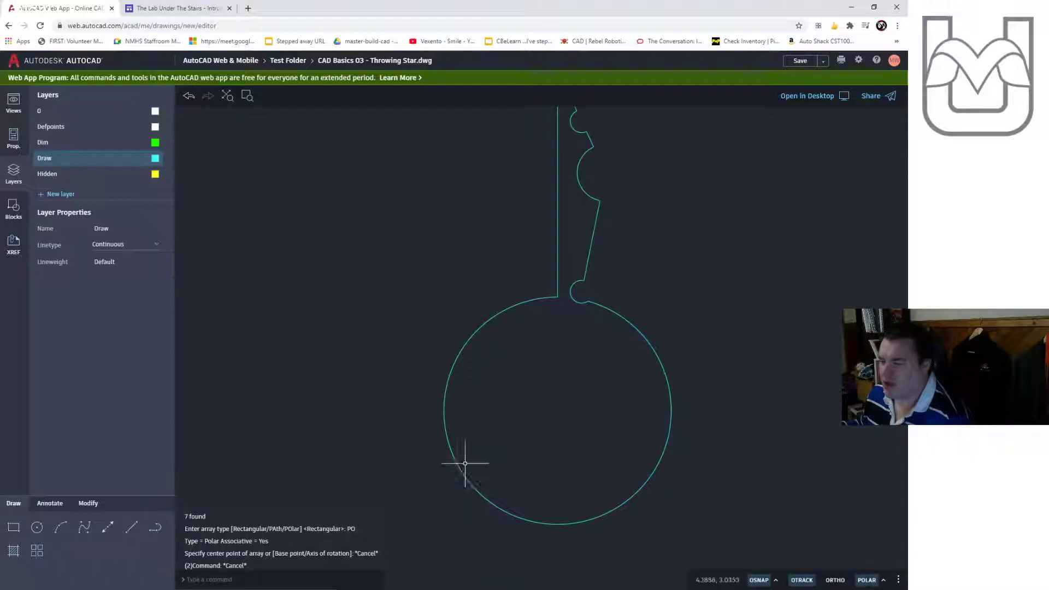
pyautogui.write('ARRAY')
pyautogui.click(34, 554)
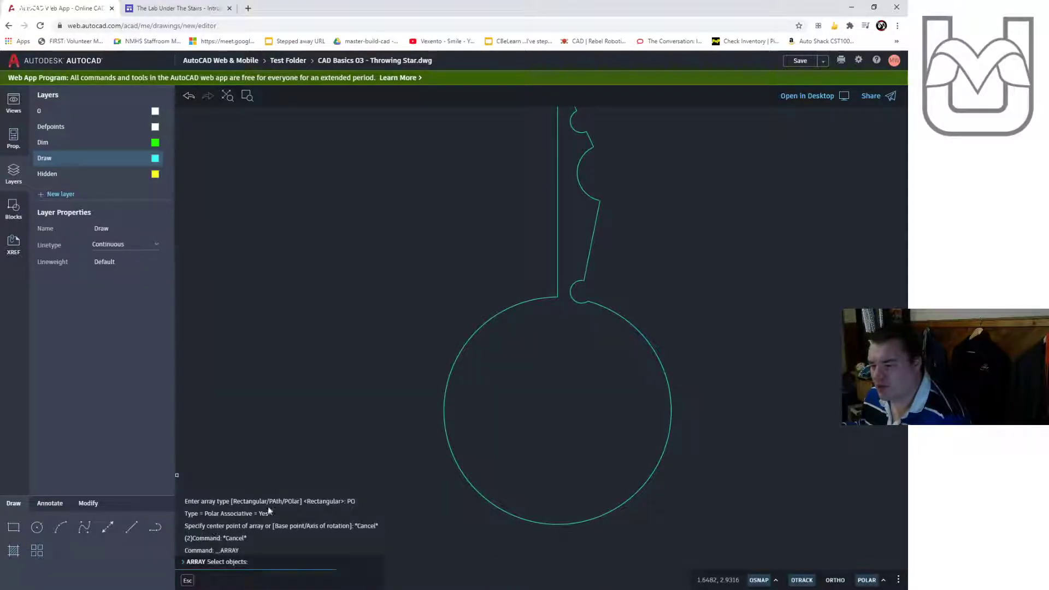
pyautogui.click(592, 192)
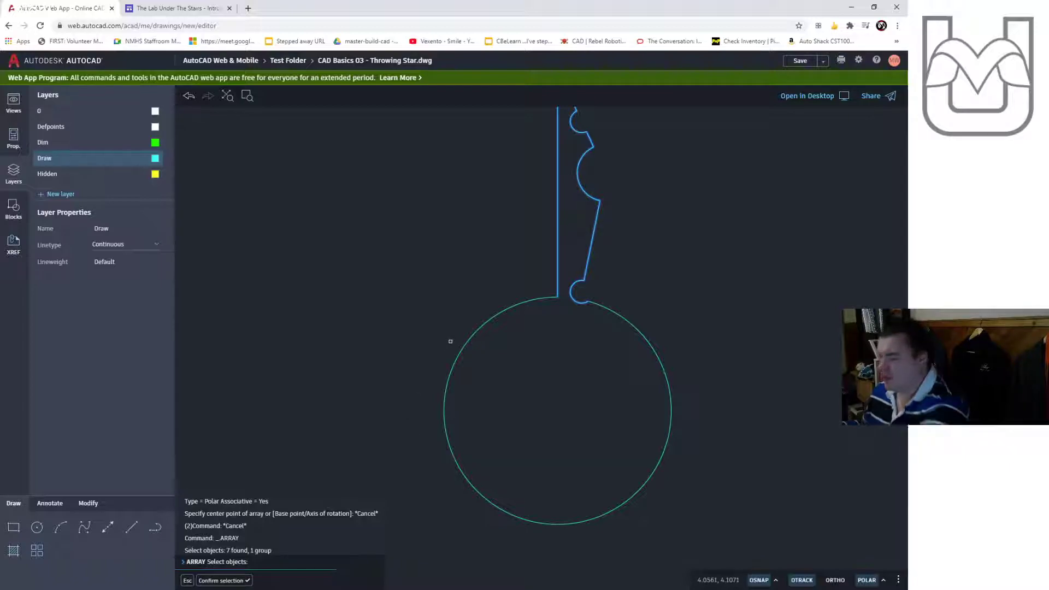
pyautogui.press('Return')
pyautogui.click(321, 562)
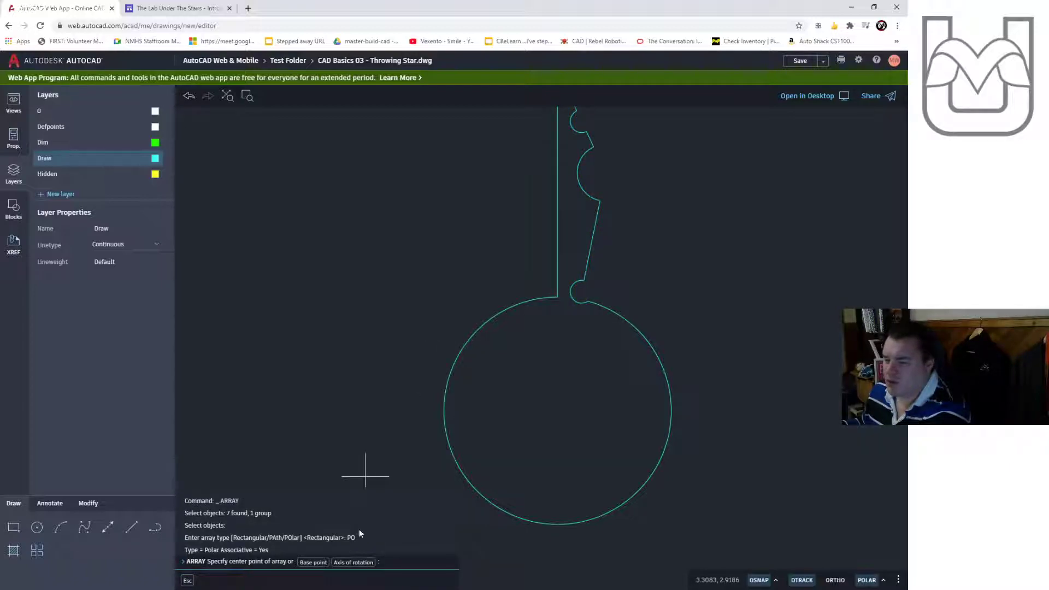
pyautogui.click(557, 410)
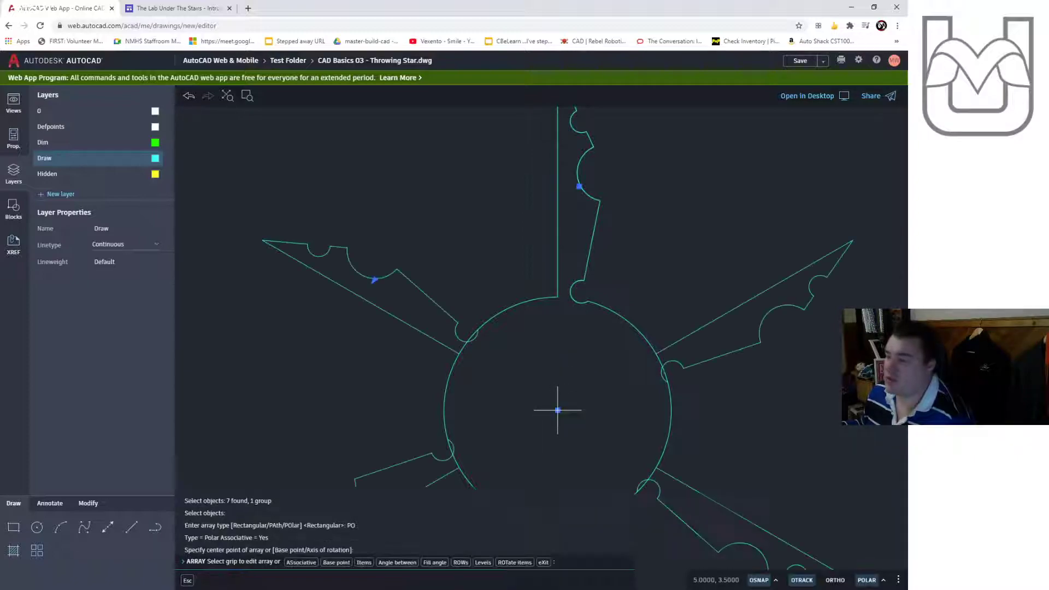
# Check the spike layout in the Throwing Star PDF and finish the polar array with 8 items
pyautogui.scroll(-5, 558, 410)
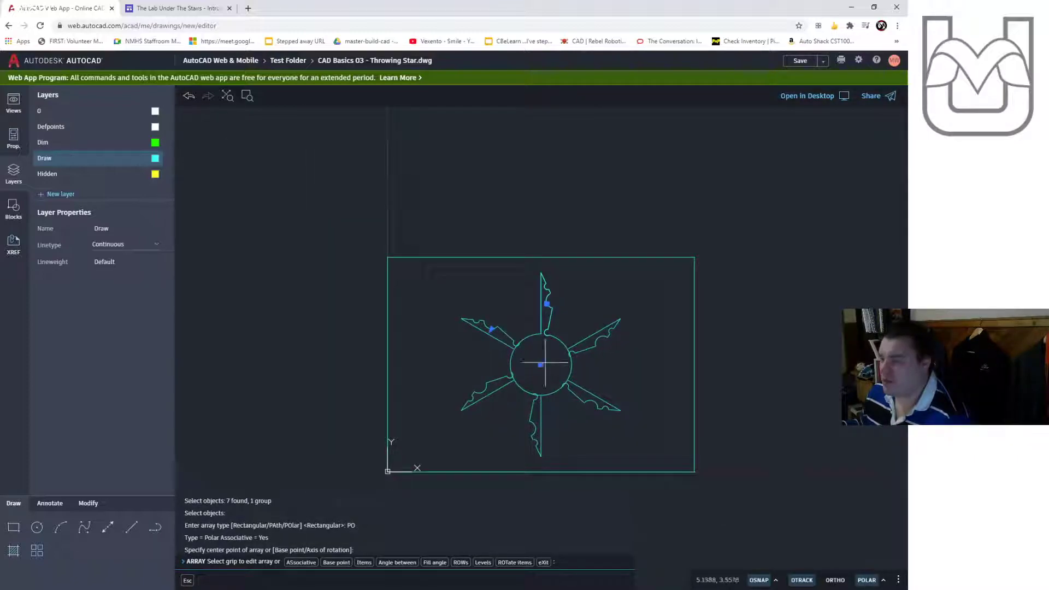
pyautogui.scroll(2, 548, 365)
pyautogui.scroll(1, 549, 365)
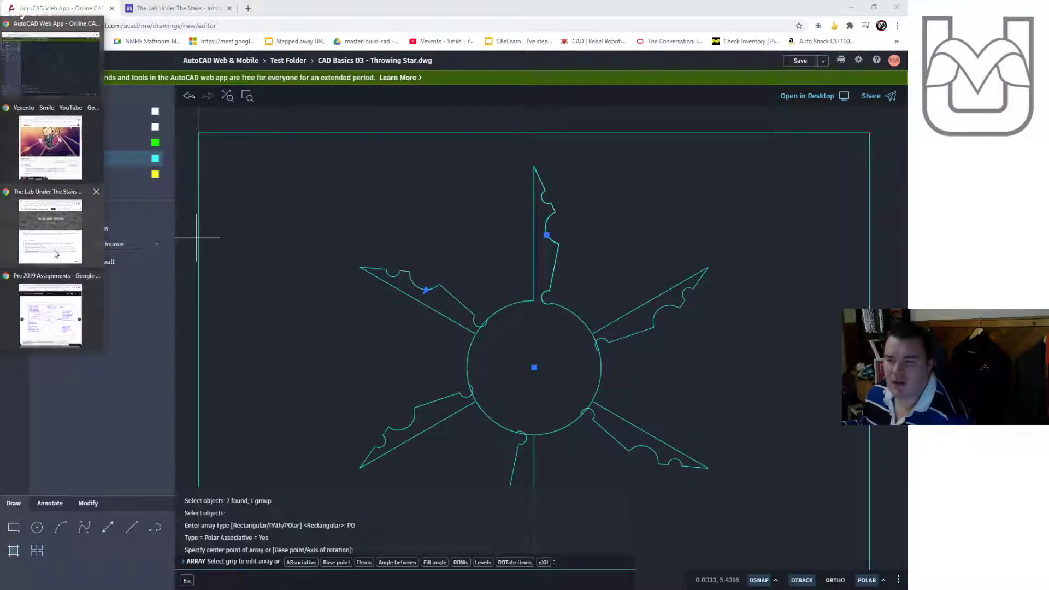
pyautogui.click(54, 316)
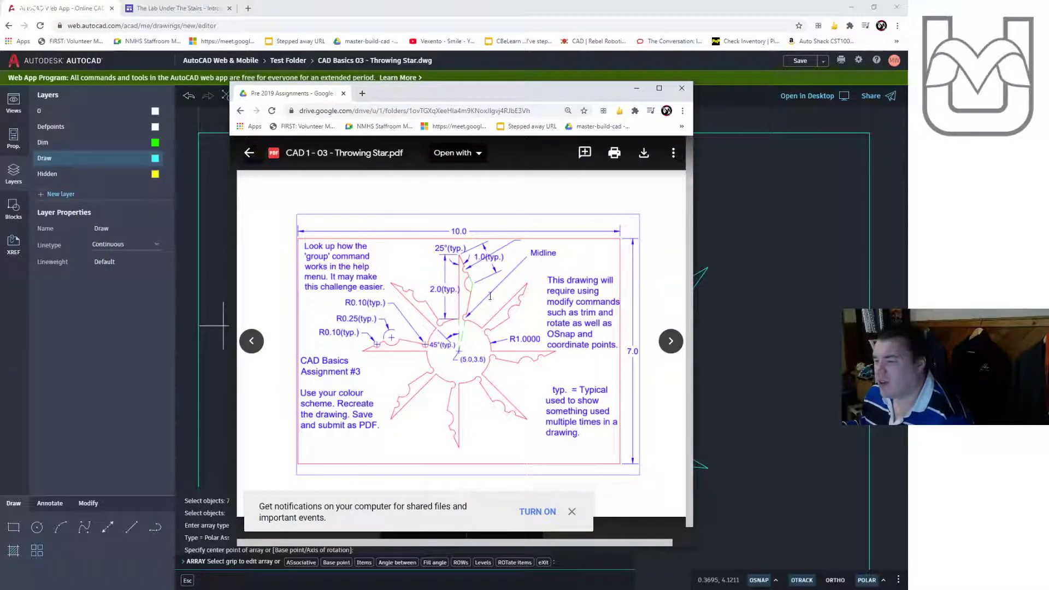
pyautogui.click(776, 429)
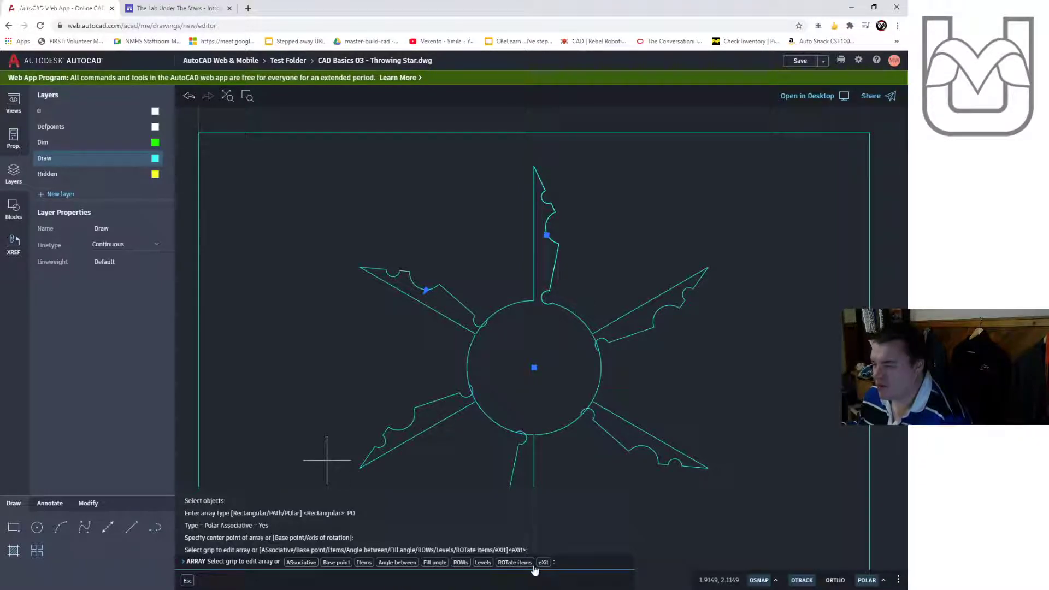
pyautogui.click(364, 563)
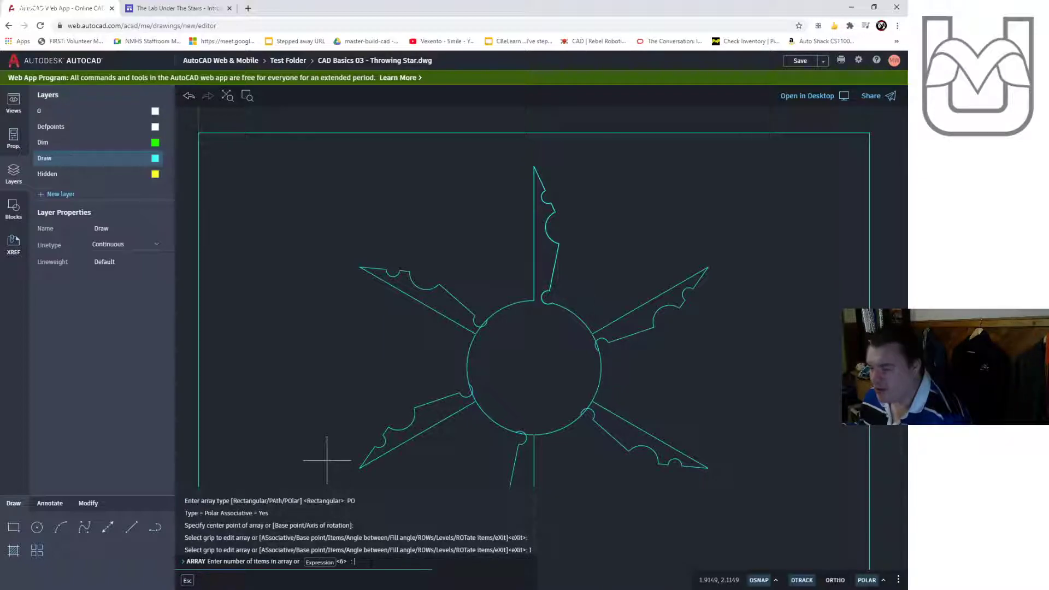
pyautogui.write('8')
pyautogui.press('Return')
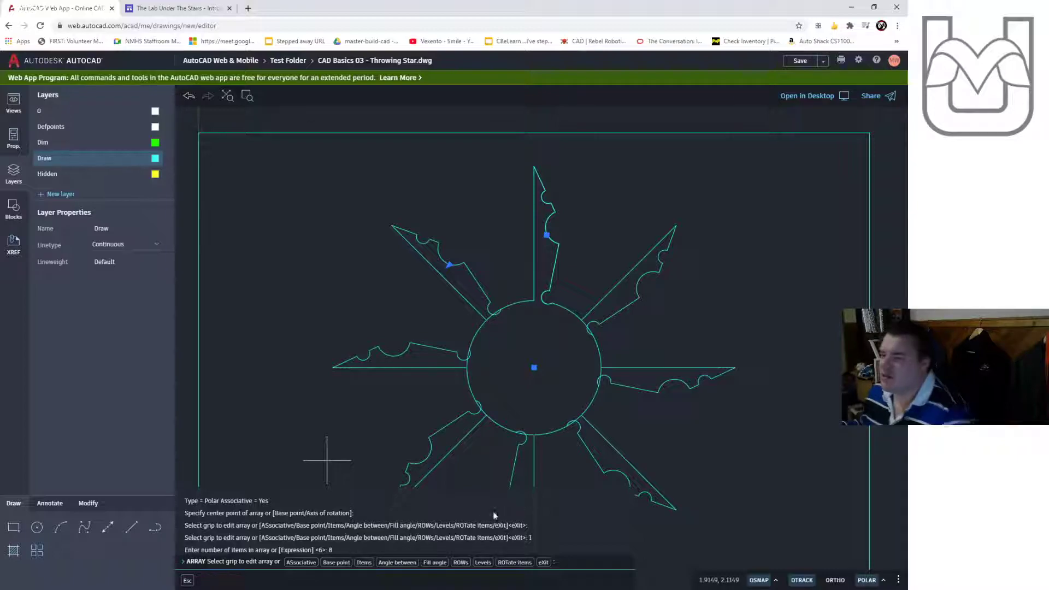
pyautogui.press('Return')
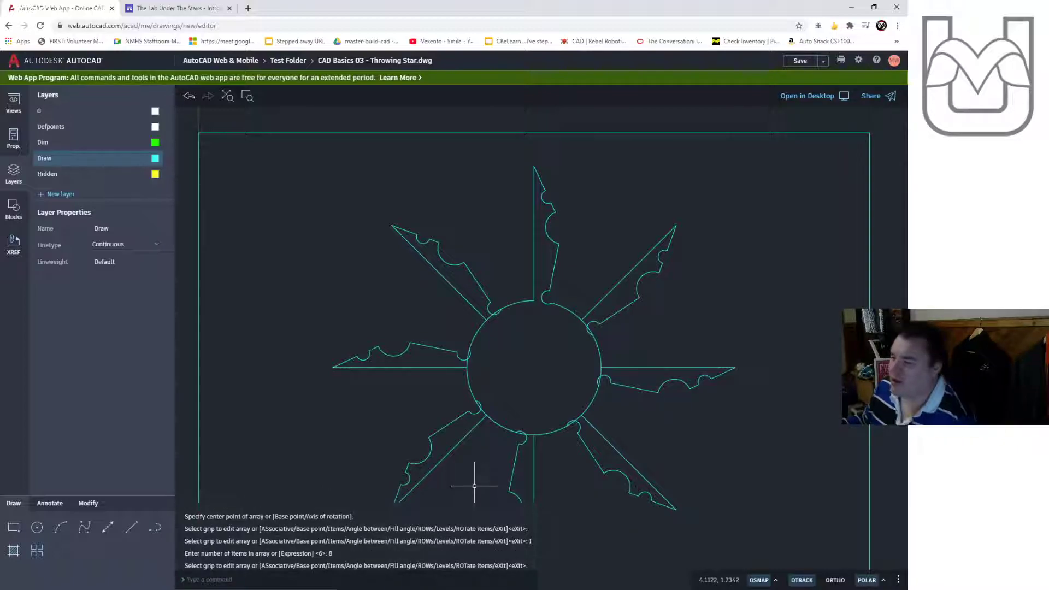
# Trim the large circle's arc across the base of the upper-left spike, including the portion inside its lower notch
pyautogui.scroll(3, 489, 383)
pyautogui.scroll(-1, 580, 372)
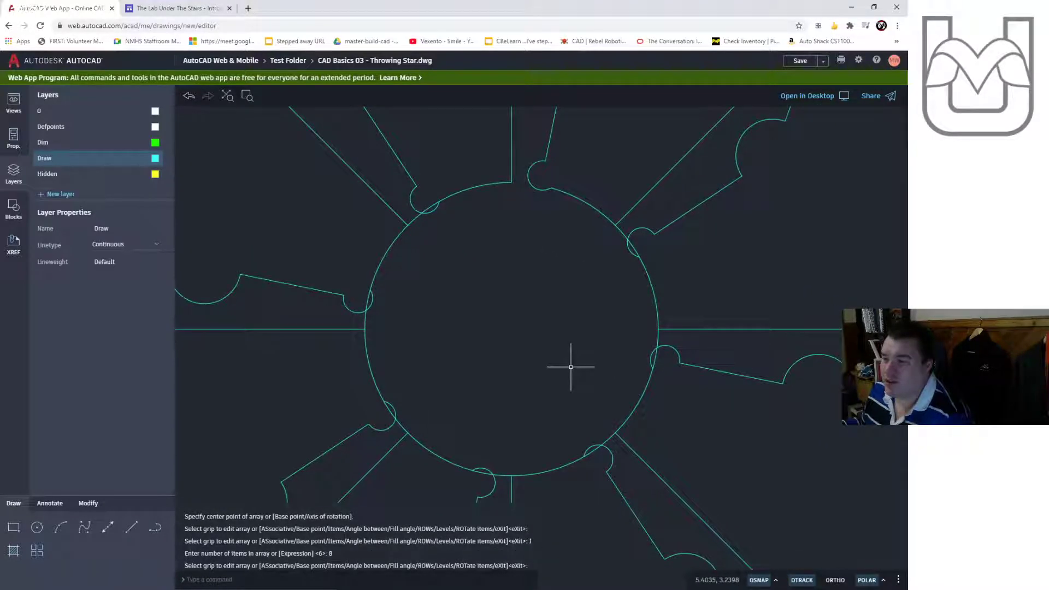
pyautogui.write('tri')
pyautogui.press('Return')
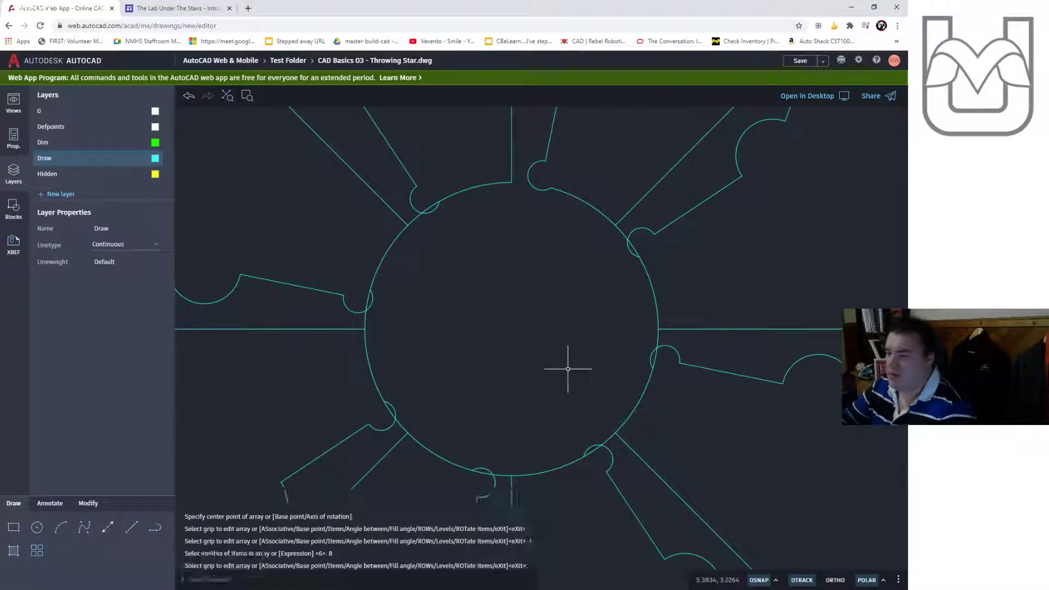
pyautogui.click(567, 368)
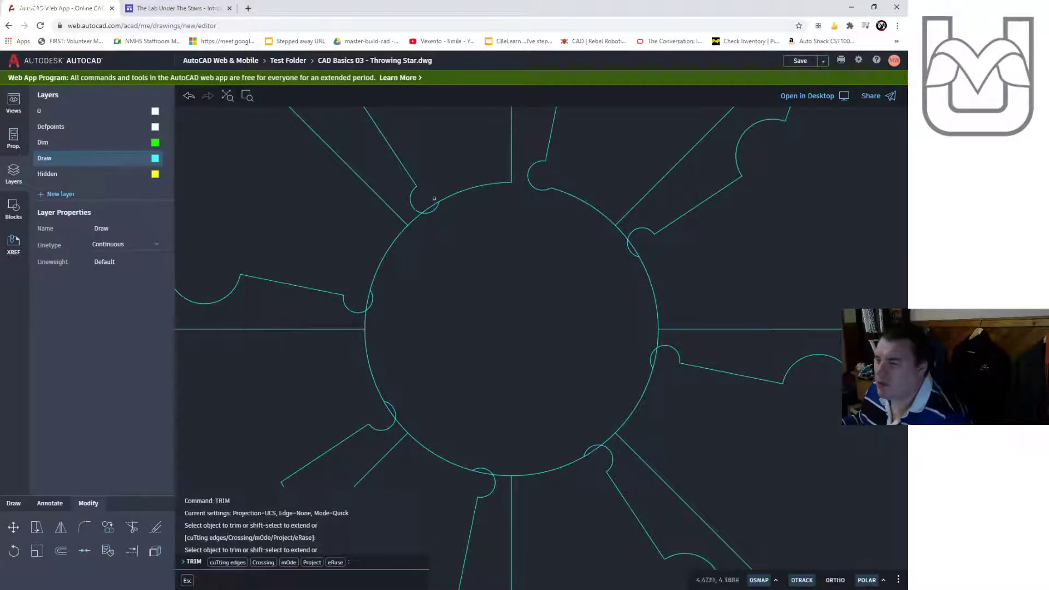
pyautogui.click(434, 213)
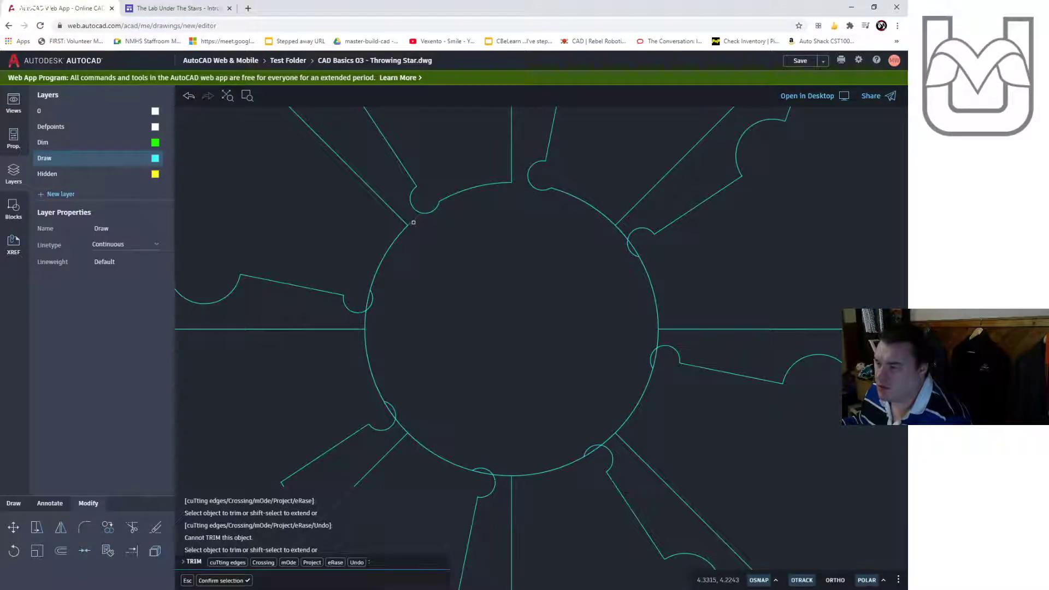
pyautogui.click(413, 222)
pyautogui.click(410, 218)
pyautogui.press('Return')
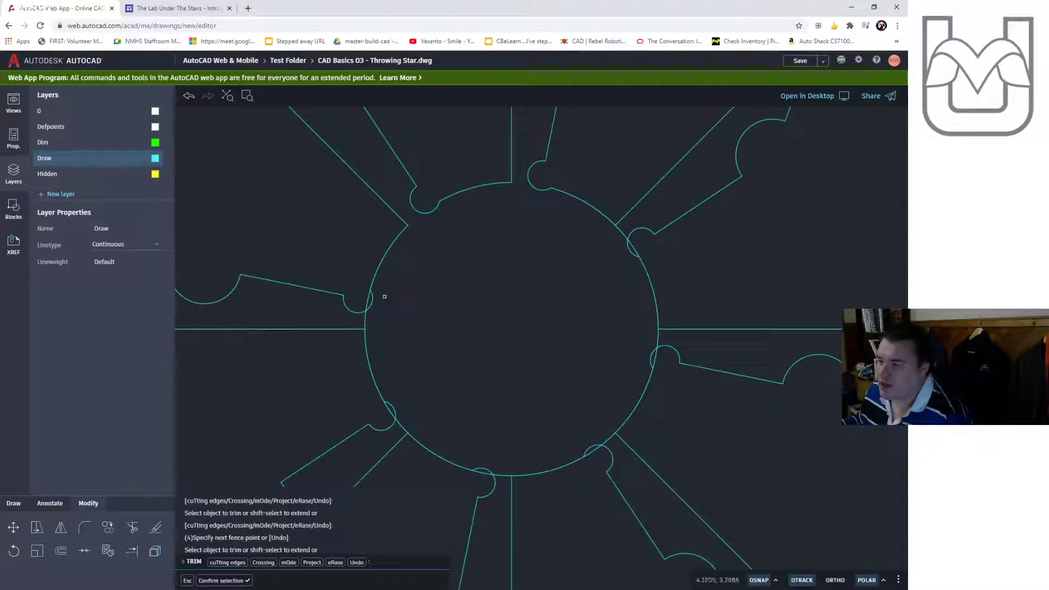
# Trim the large circle's arcs across the bases and notches of the left, lower-left, bottom and lower-right spikes
pyautogui.click(366, 300)
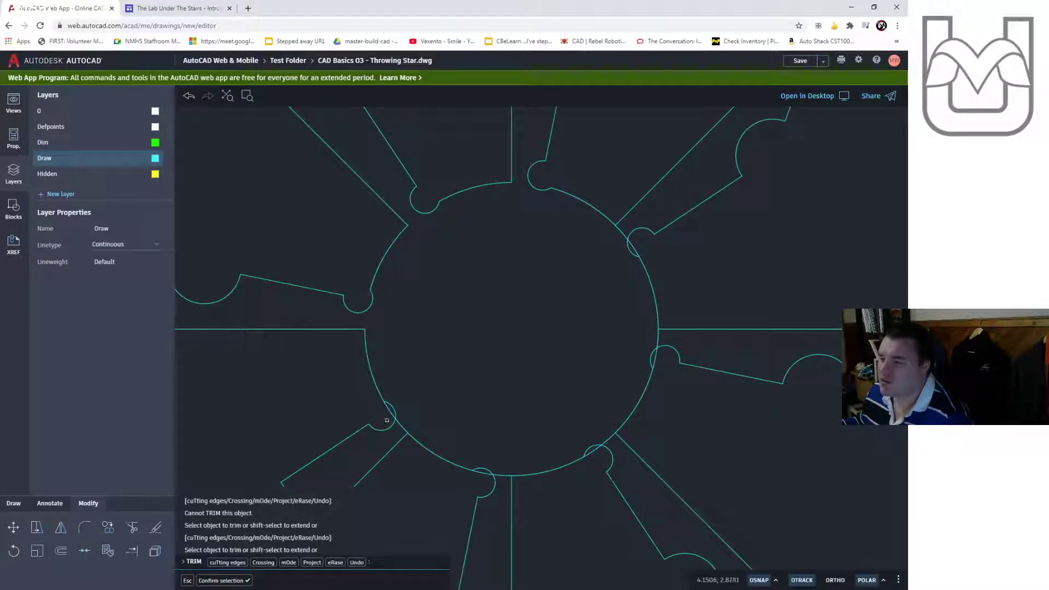
pyautogui.click(390, 413)
pyautogui.click(485, 469)
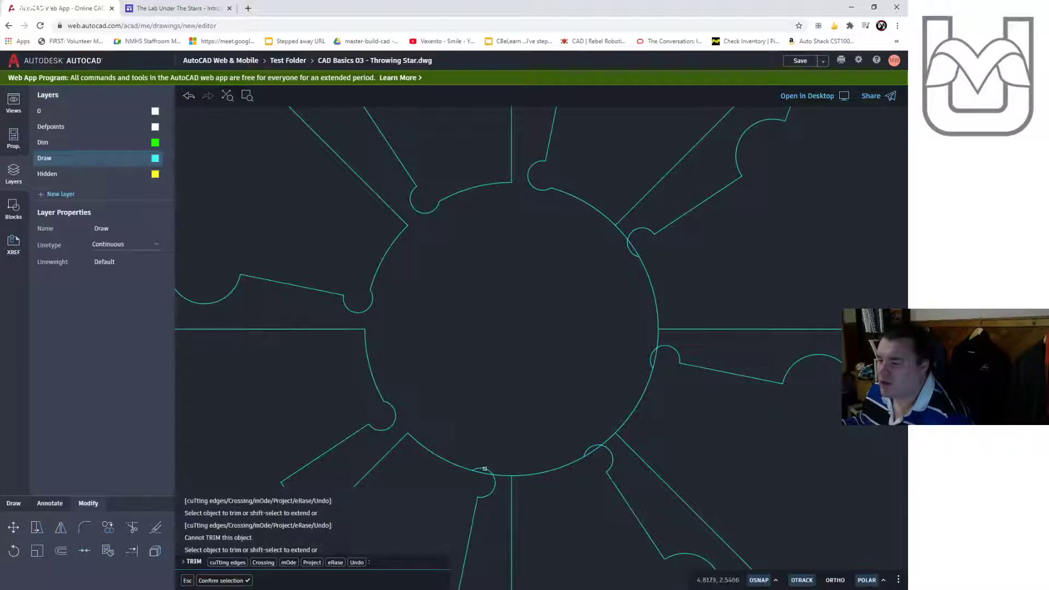
pyautogui.click(496, 474)
pyautogui.click(515, 478)
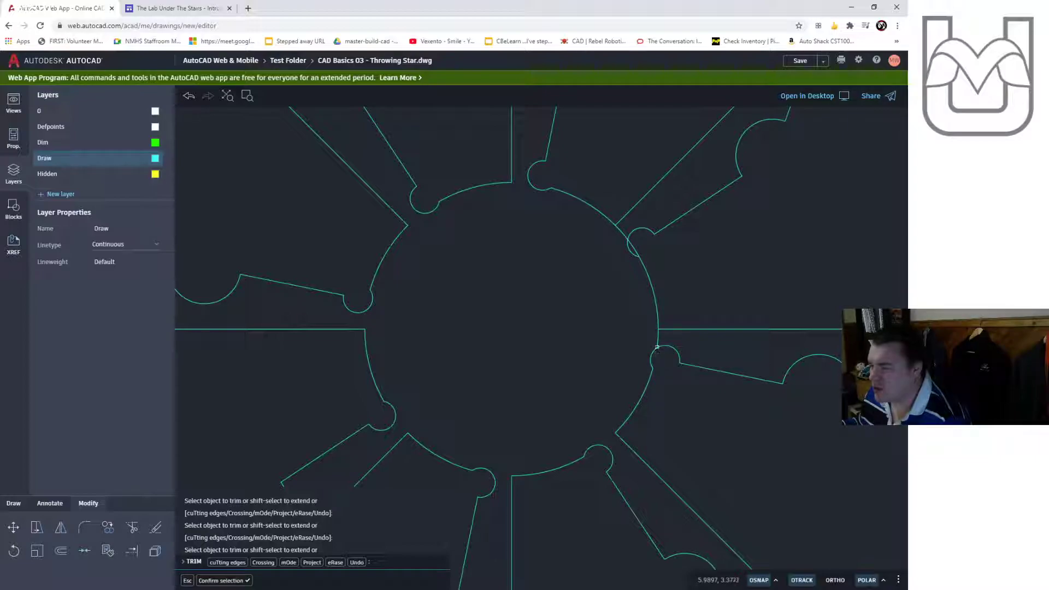
# Trim the large circle's remaining arcs across the bases of the right and upper-right spikes and finish trimming
pyautogui.click(630, 239)
pyautogui.click(624, 233)
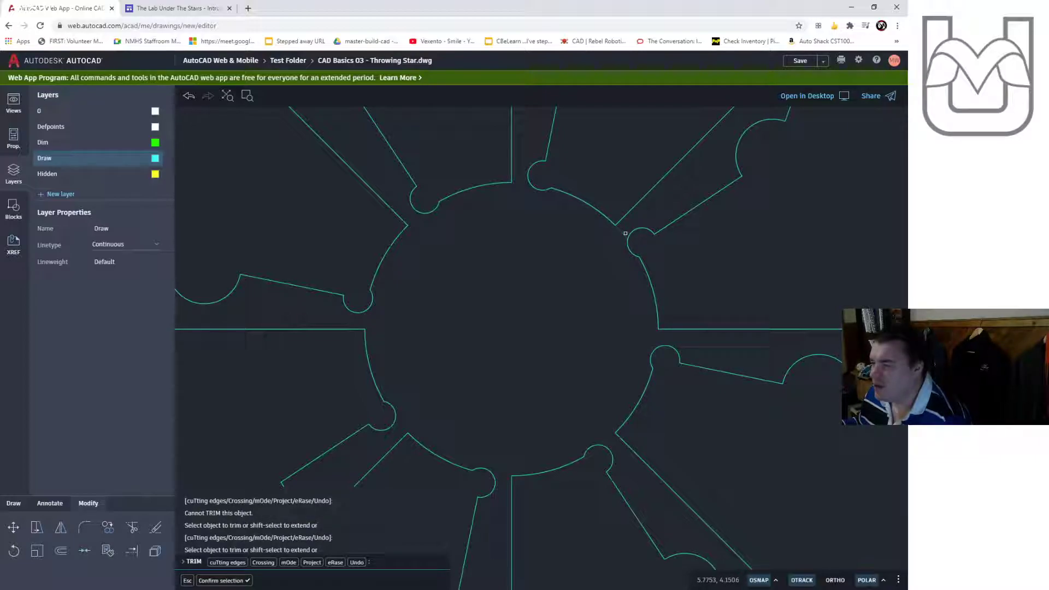
pyautogui.scroll(-5, 514, 390)
pyautogui.press('Escape')
pyautogui.press('Escape')
pyautogui.scroll(2, 511, 394)
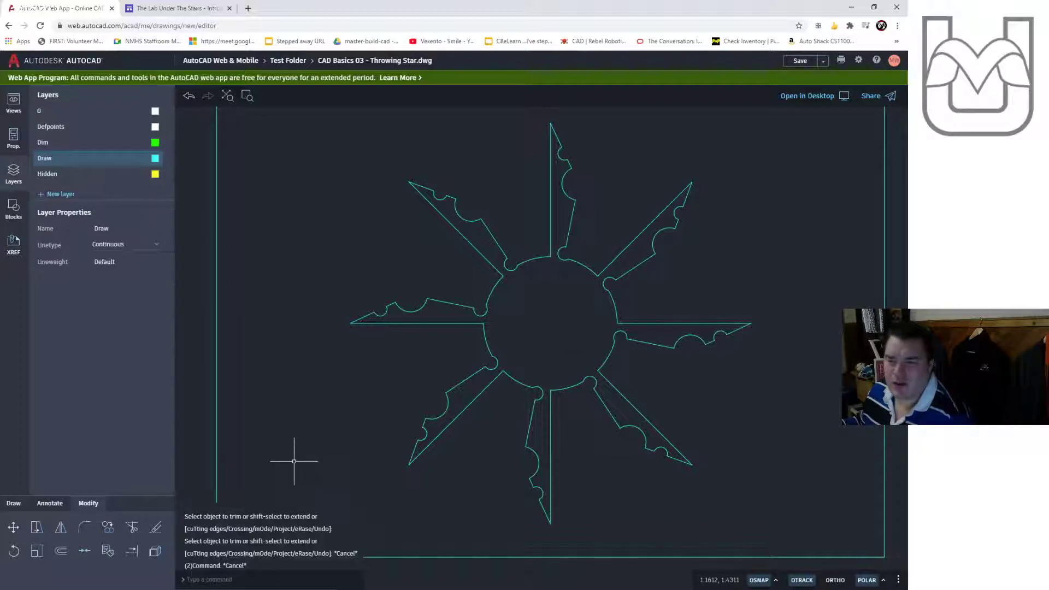
# Check the required dimensions in the Throwing Star PDF and make Dim the current layer of the drawing
pyautogui.click(60, 310)
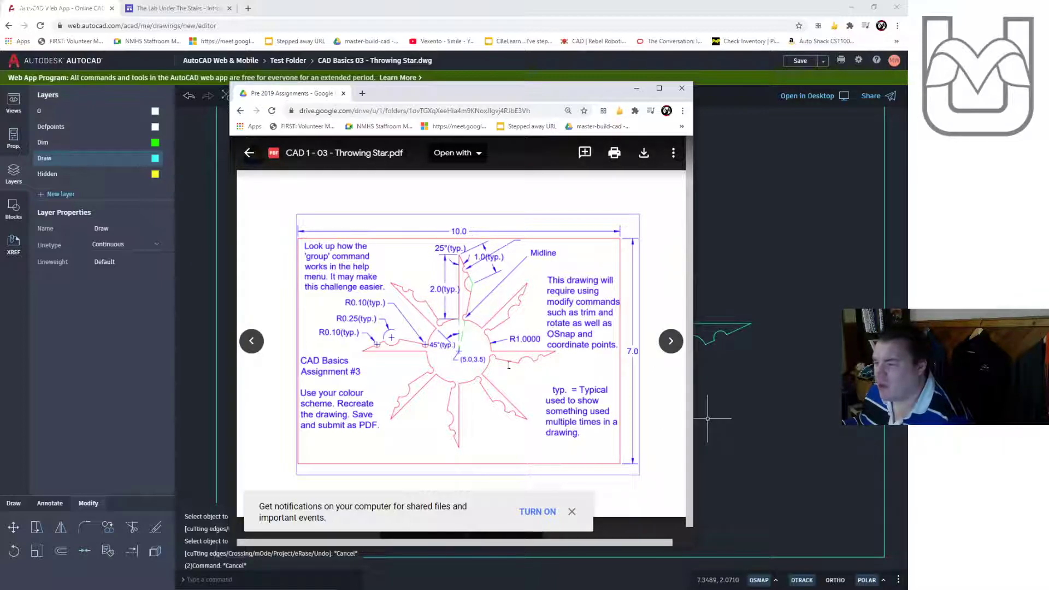
pyautogui.click(207, 416)
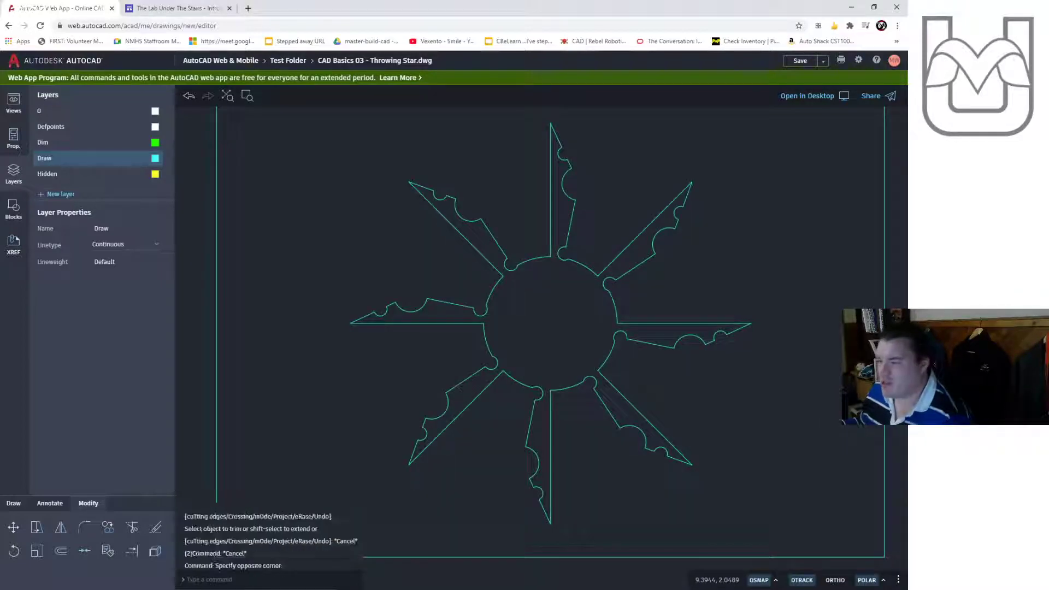
pyautogui.press('Escape')
pyautogui.click(44, 506)
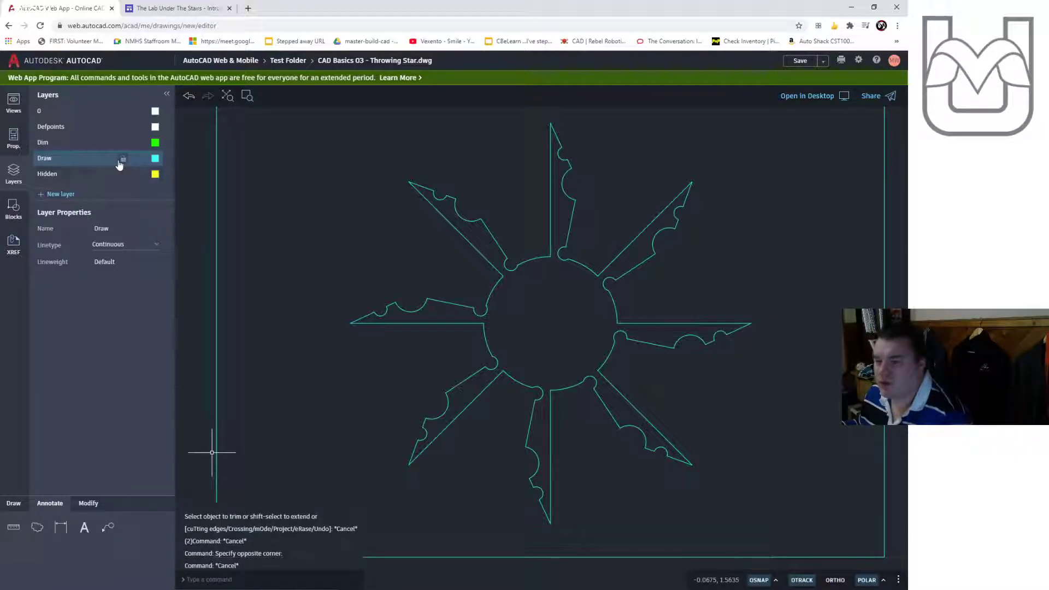
pyautogui.click(89, 142)
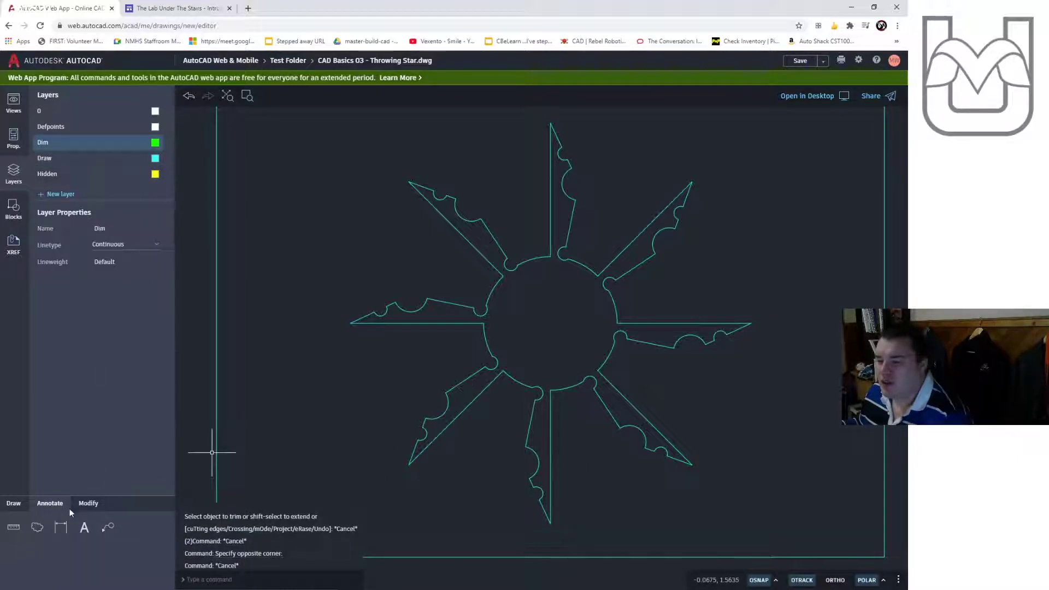
# Try to dimension the radius of the central circle by picking its centre and its upper-right arc
pyautogui.click(61, 527)
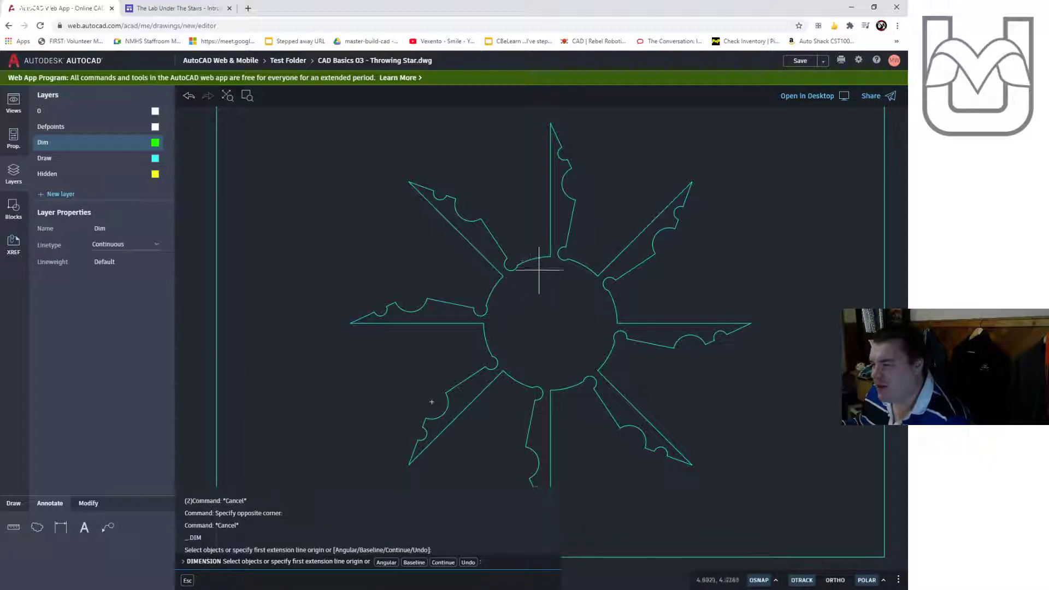
pyautogui.click(551, 323)
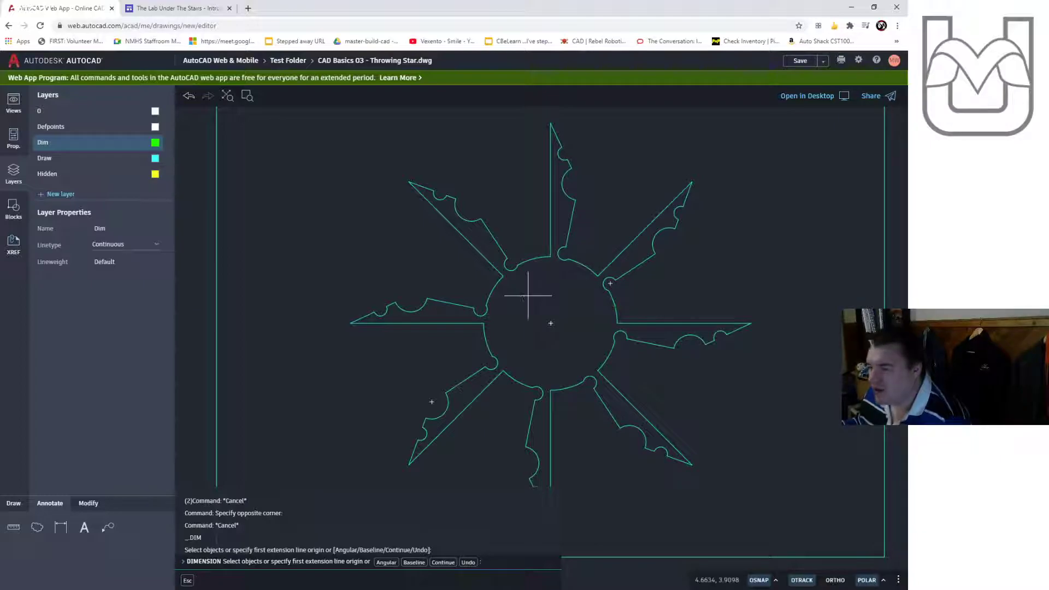
pyautogui.moveTo(528, 295); pyautogui.dragTo(450, 303, button='middle')
pyautogui.press('Escape')
pyautogui.click(60, 527)
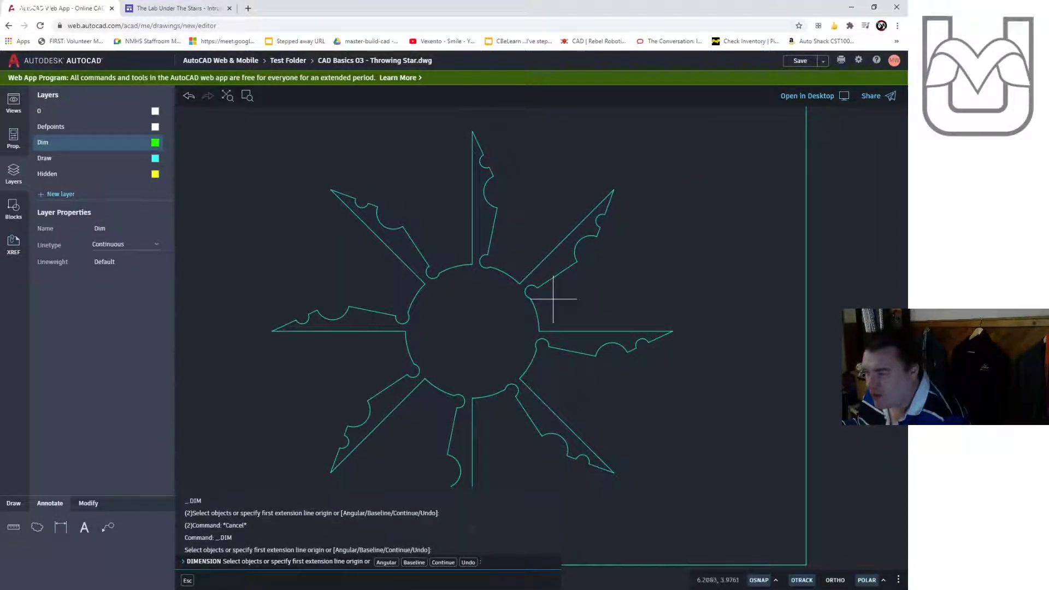
pyautogui.click(535, 306)
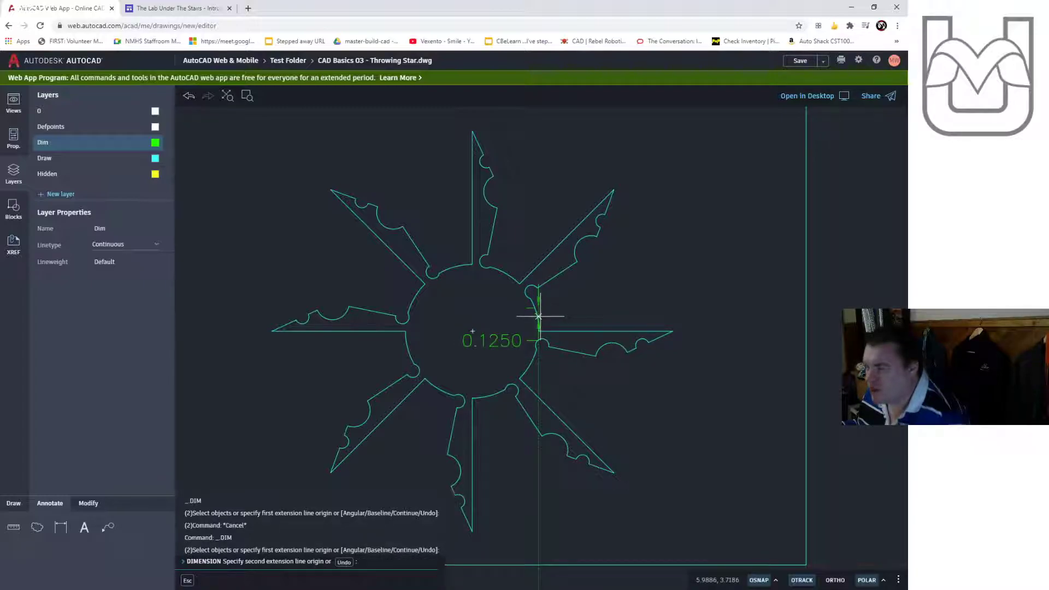
pyautogui.press('Escape')
# Try to start a radius dimension with the commands DIMRAD and RADIUS
pyautogui.write('dimrad')
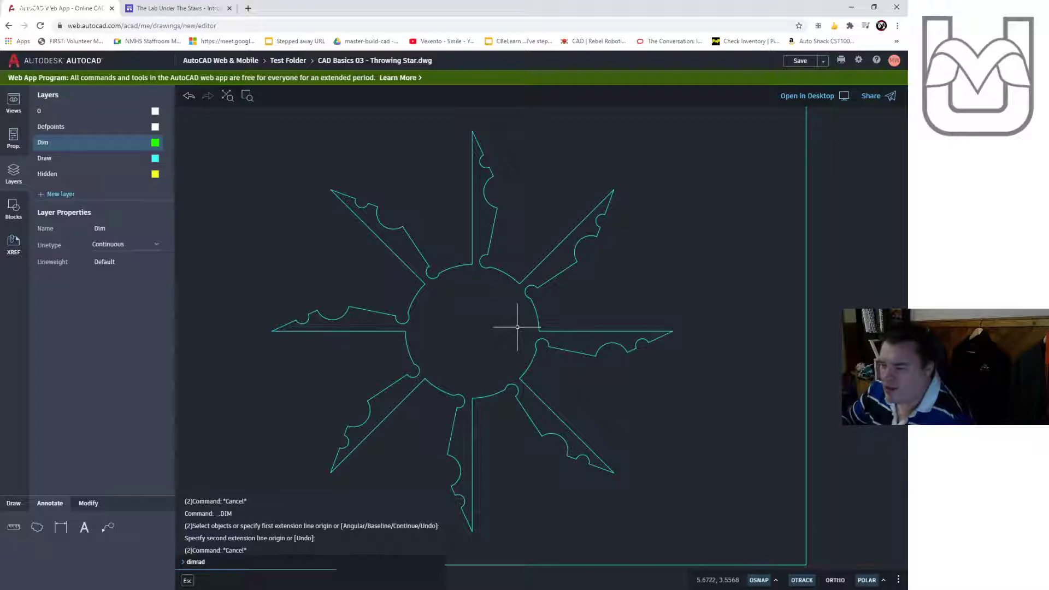
pyautogui.press('Return')
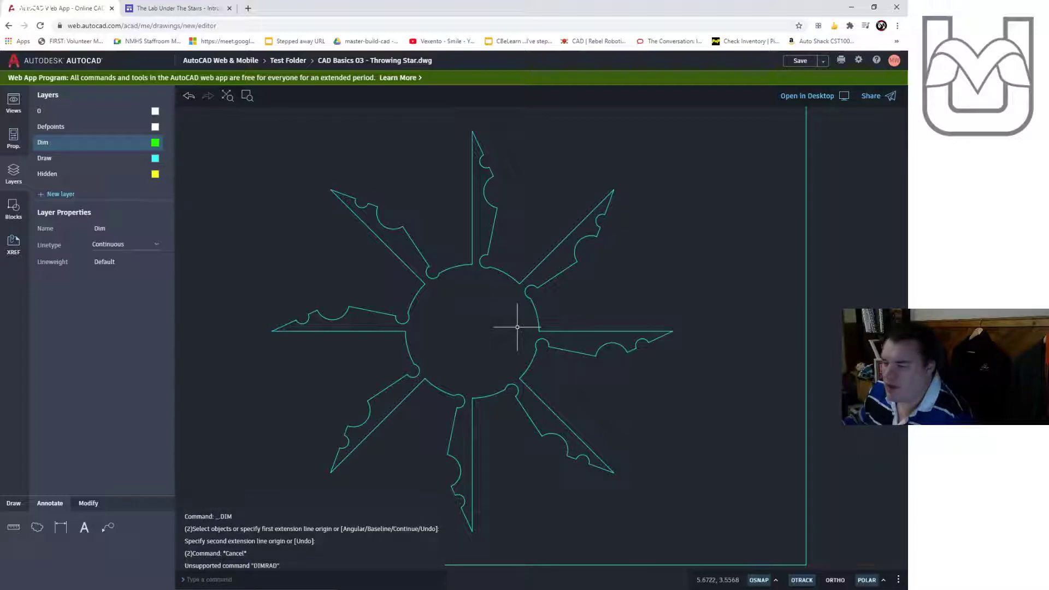
pyautogui.write('radi')
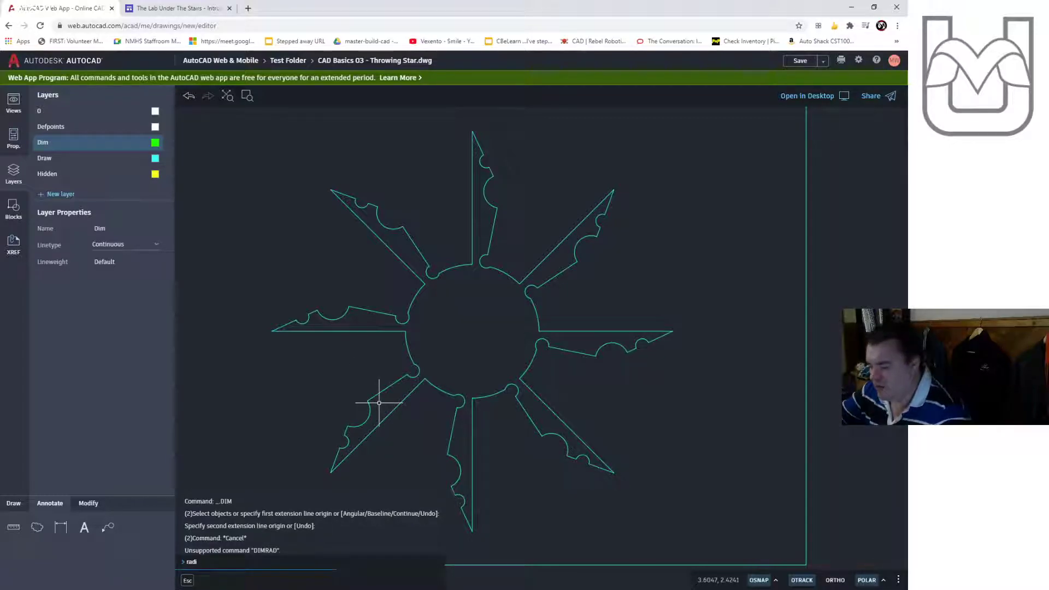
pyautogui.write('us')
pyautogui.press('Return')
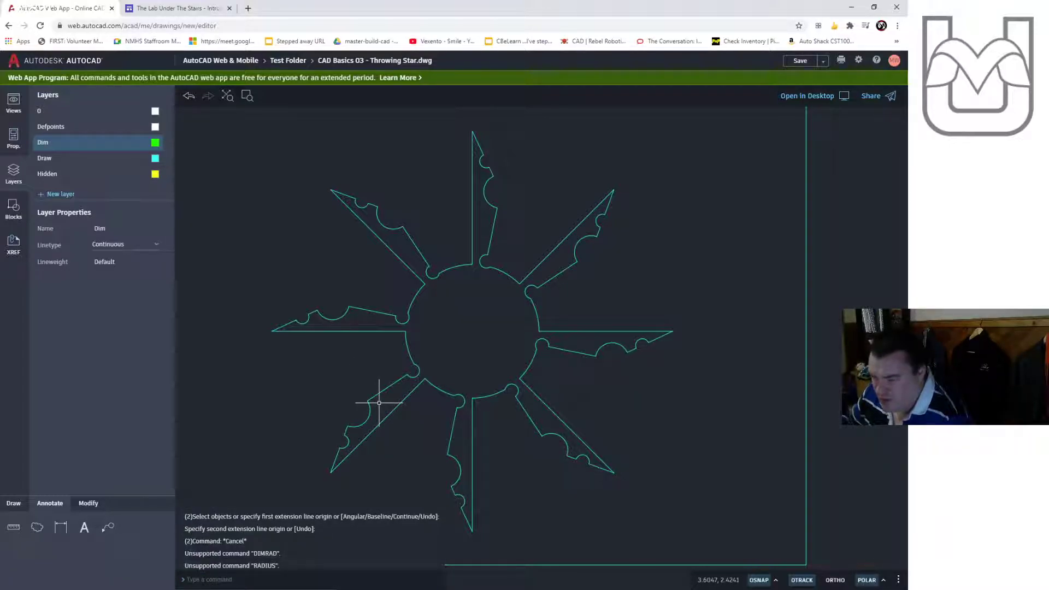
# Try to dimension the central circle's radius with DIM, starting once from the centre and once from the lower-left arc
pyautogui.click(61, 530)
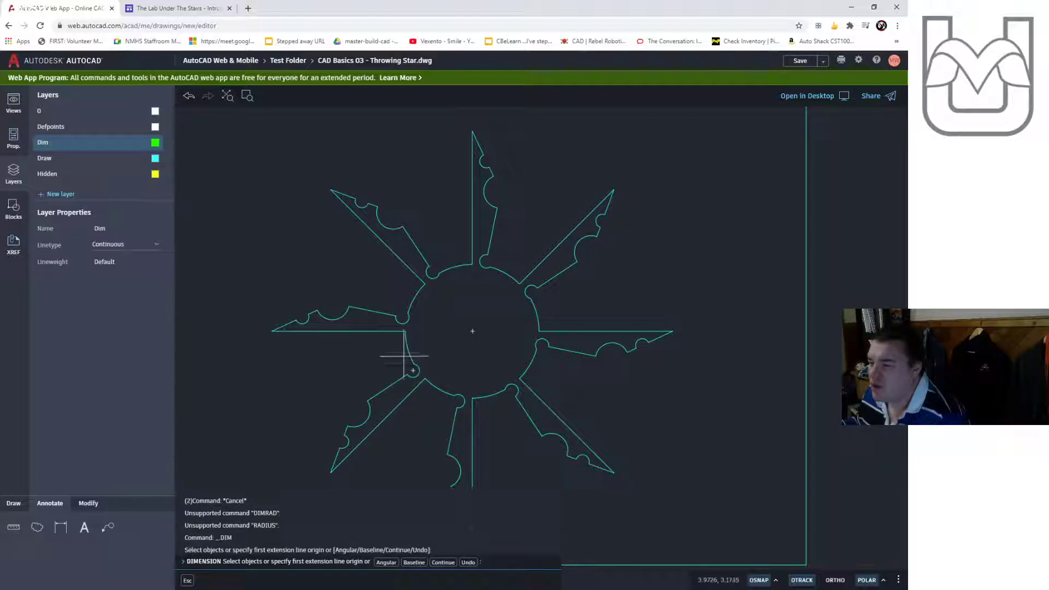
pyautogui.click(473, 331)
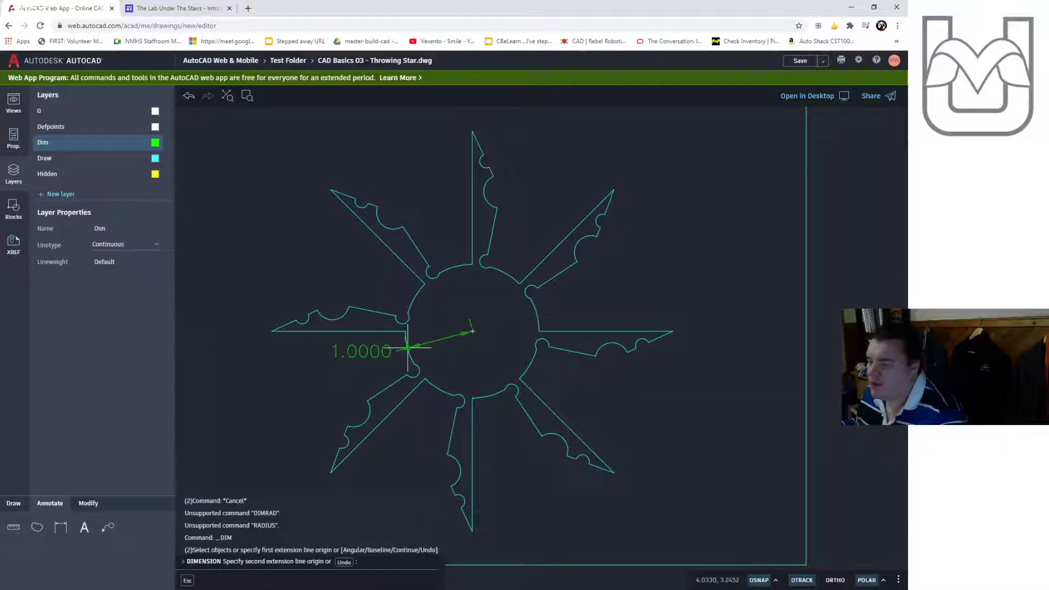
pyautogui.press('Escape')
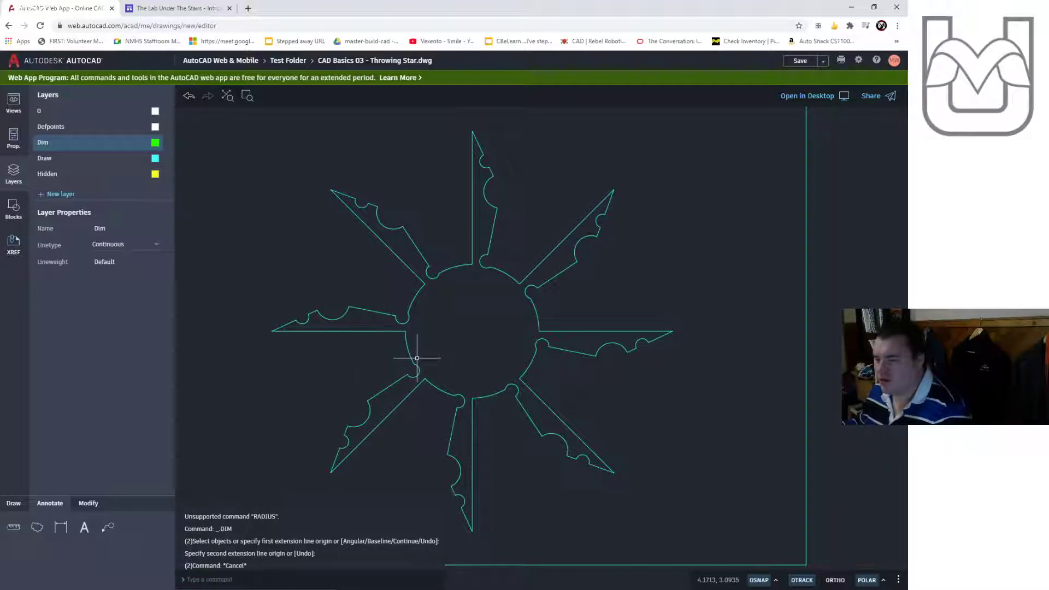
pyautogui.write('dim')
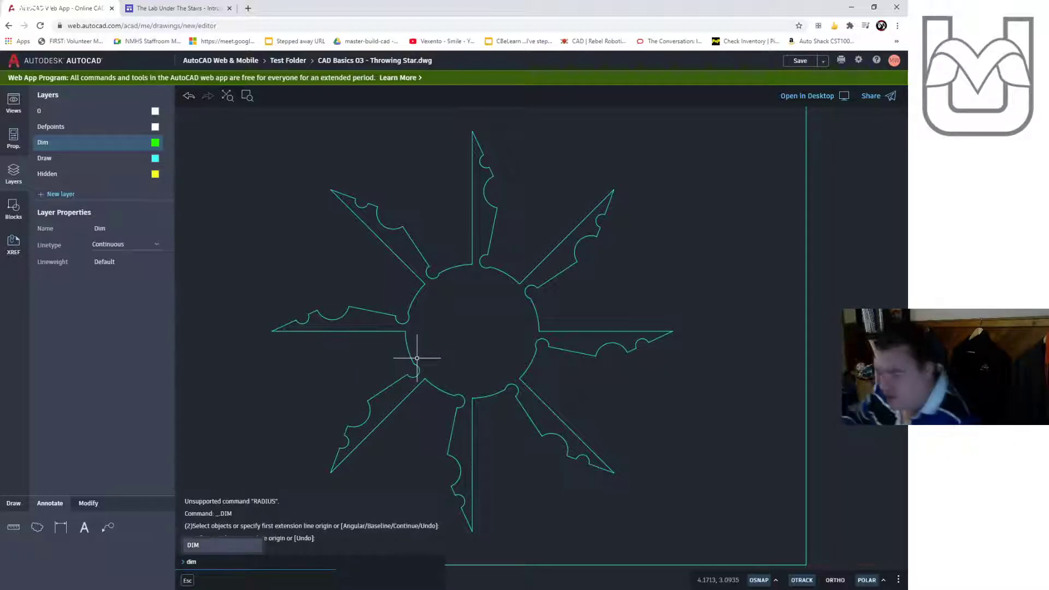
pyautogui.press('Return')
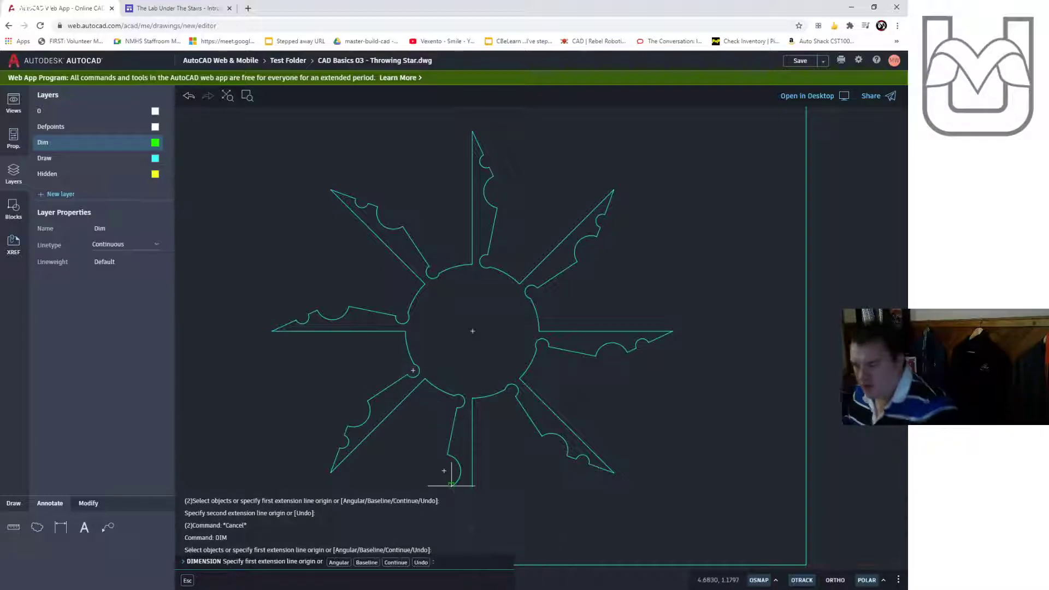
pyautogui.click(439, 388)
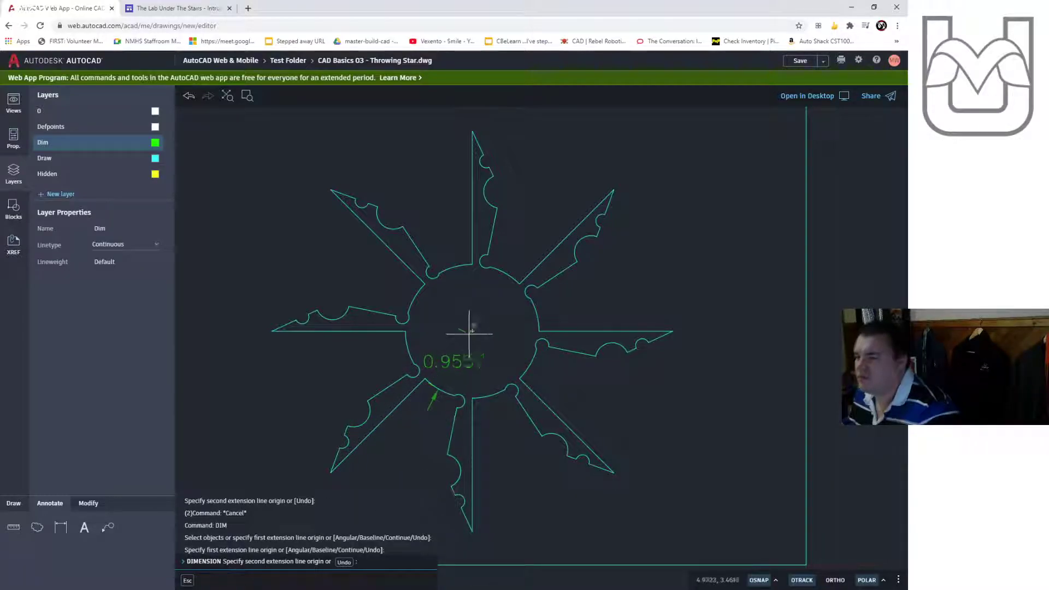
pyautogui.press('Escape')
# Try the Continue option of the Dimension command on the central circle's lower-left arc
pyautogui.click(70, 528)
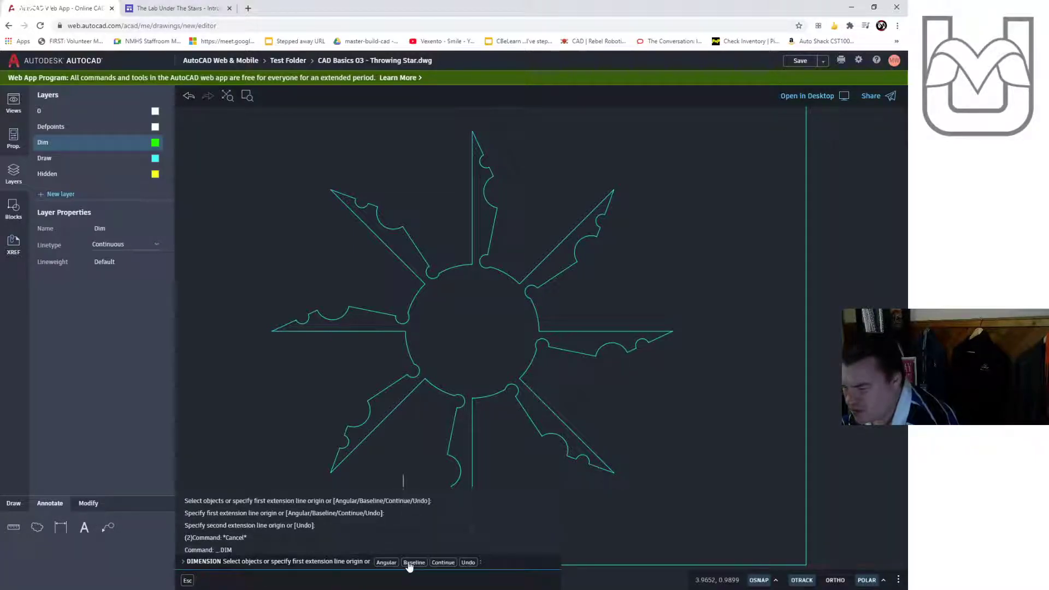
pyautogui.click(444, 563)
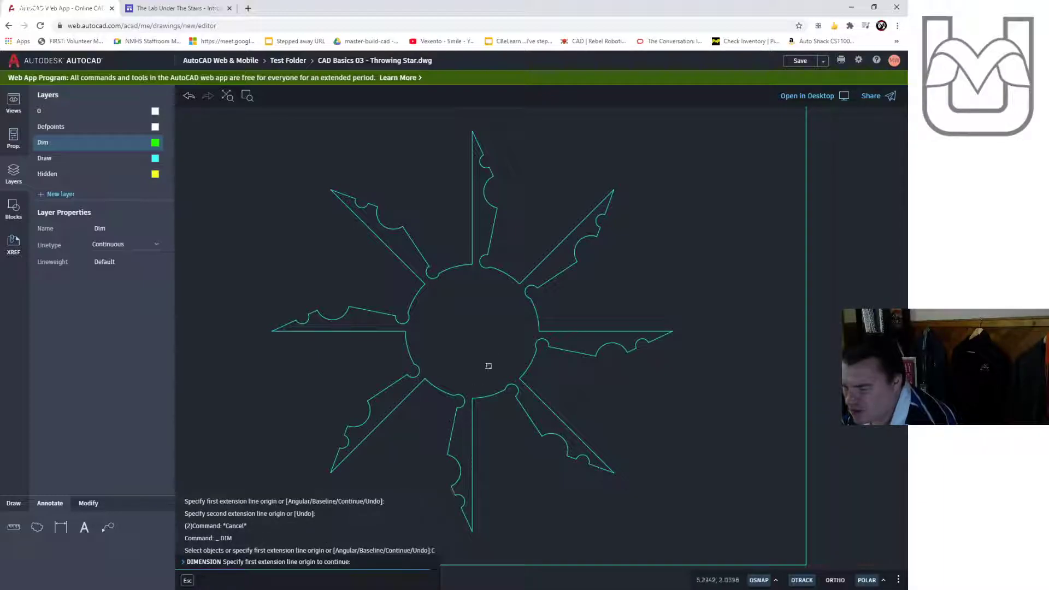
pyautogui.click(438, 390)
pyautogui.click(439, 389)
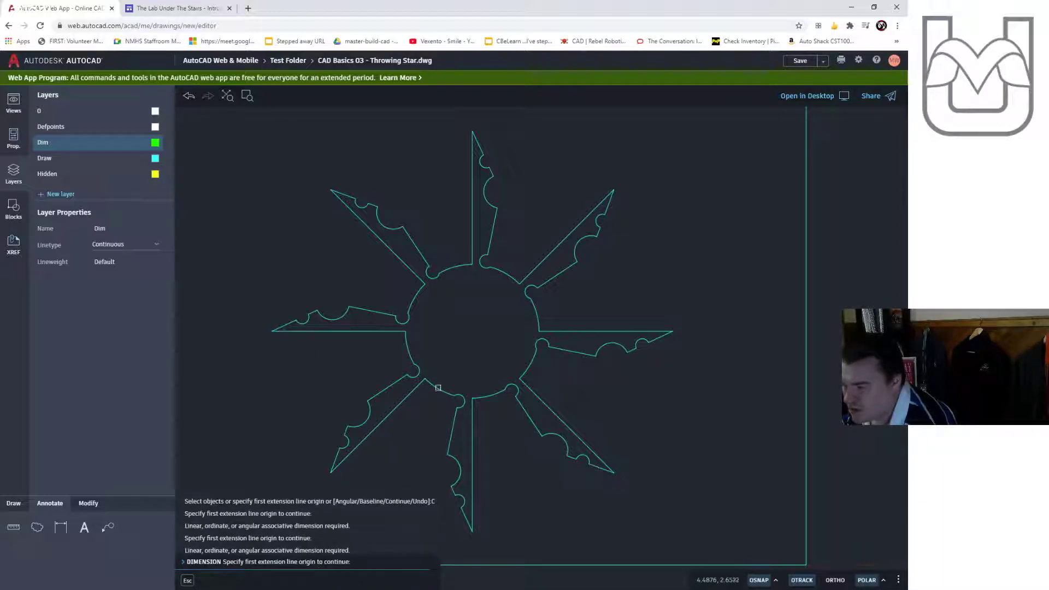
pyautogui.click(439, 388)
pyautogui.press('Escape')
pyautogui.press('Escape')
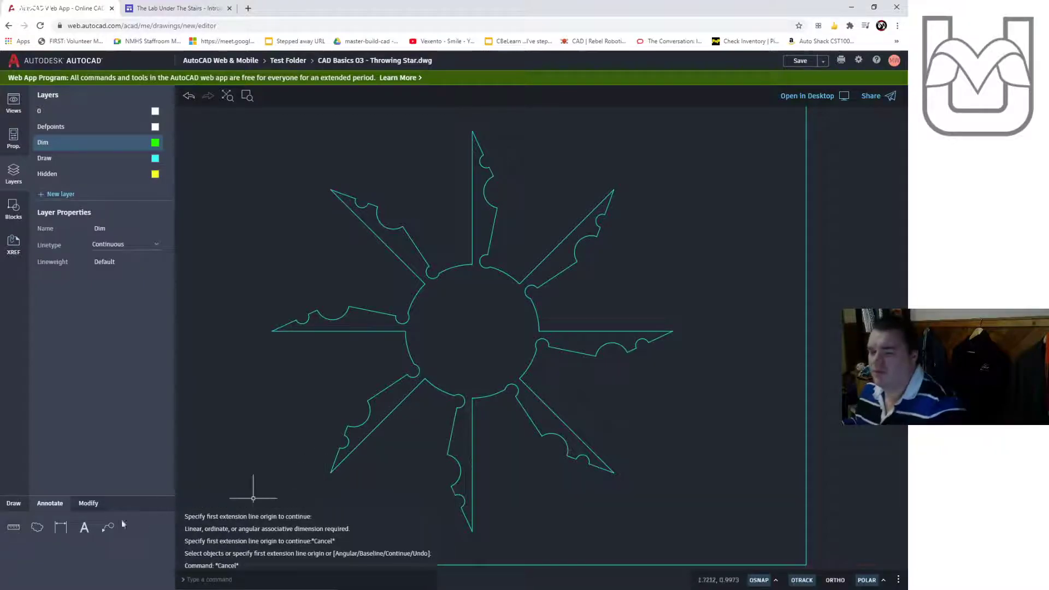
# Try to start a radius dimension with the command DIMRADIUS
pyautogui.click(61, 527)
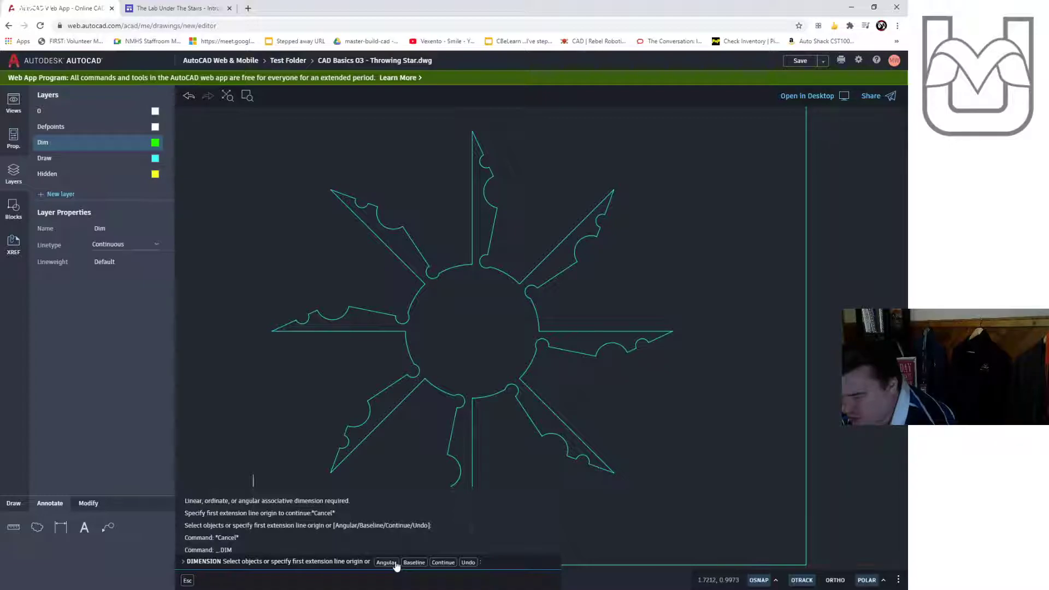
pyautogui.press('Escape')
pyautogui.press('Escape')
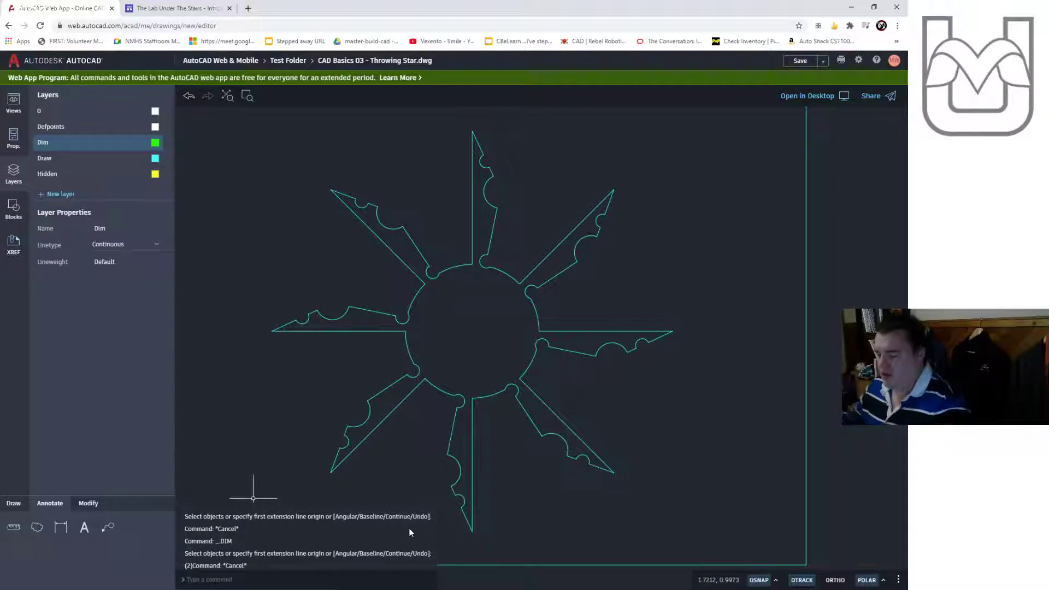
pyautogui.write('dimradiu')
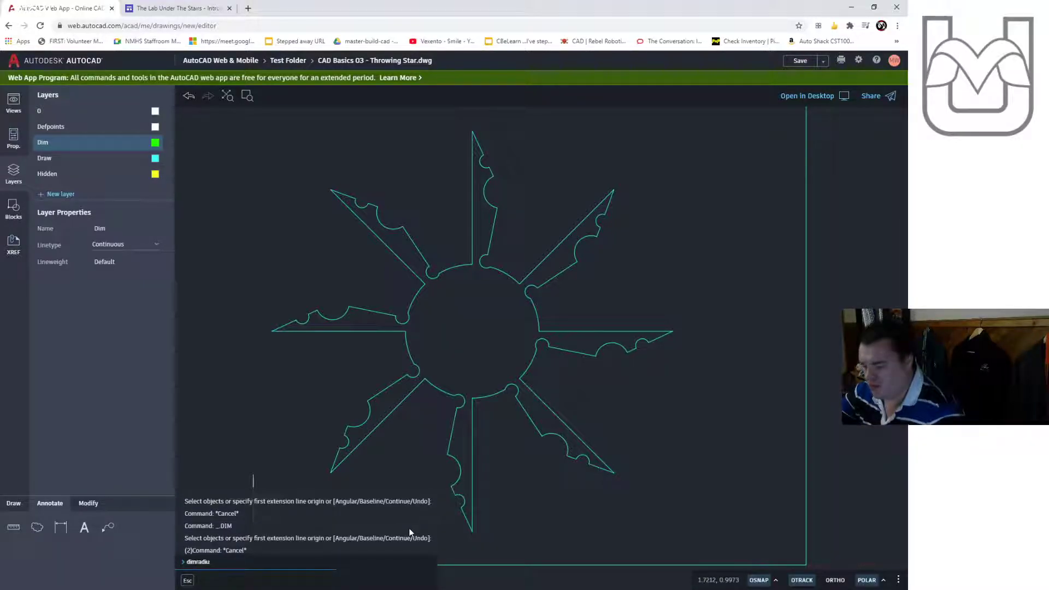
pyautogui.write('s')
pyautogui.press('Return')
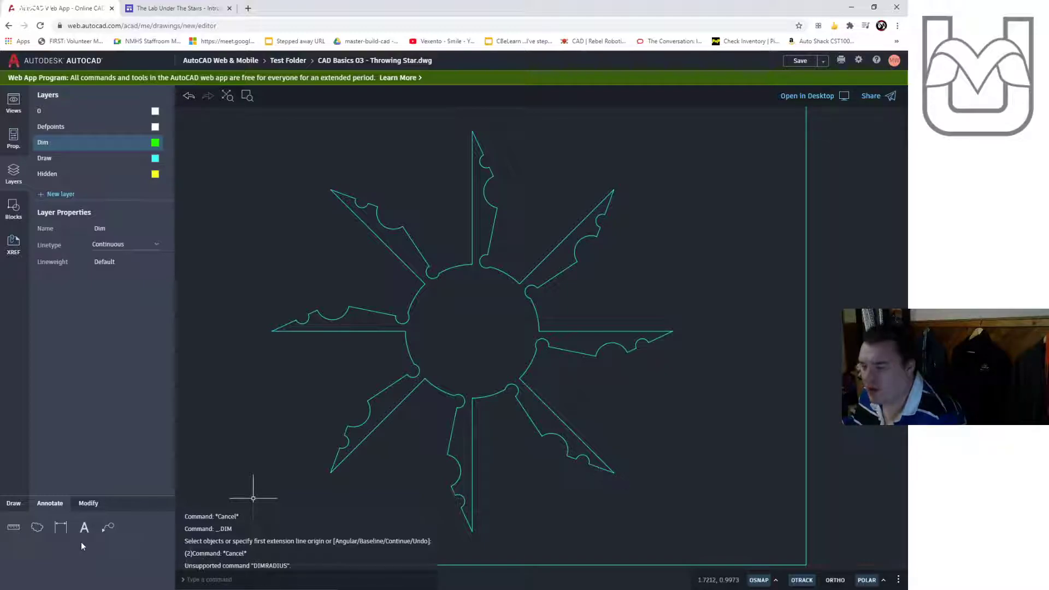
# Try to dimension the arc of the central circle just beside the top spike's lower notch
pyautogui.click(61, 527)
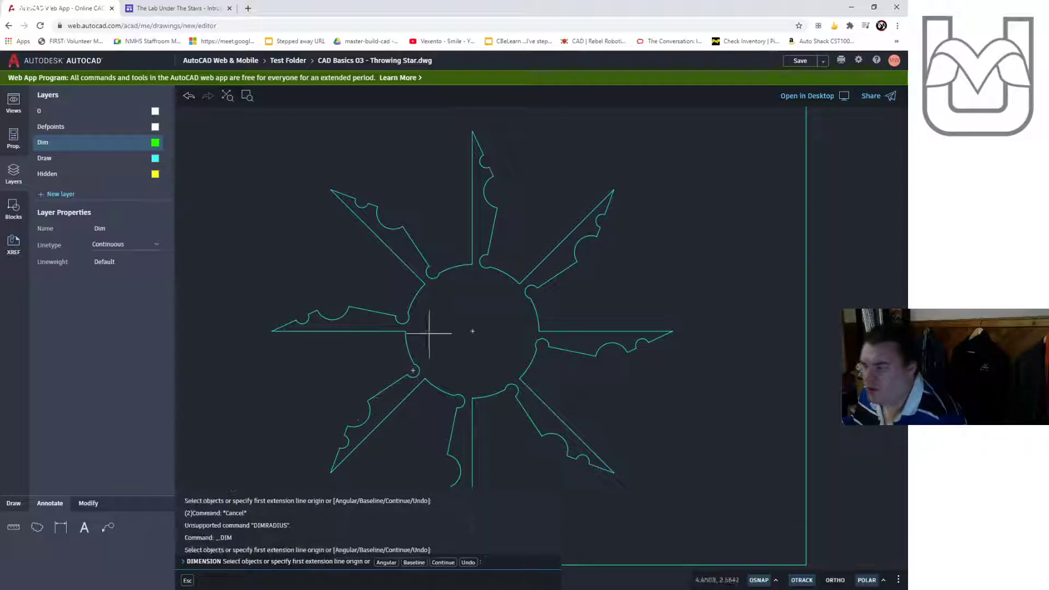
pyautogui.click(502, 262)
pyautogui.press('Escape')
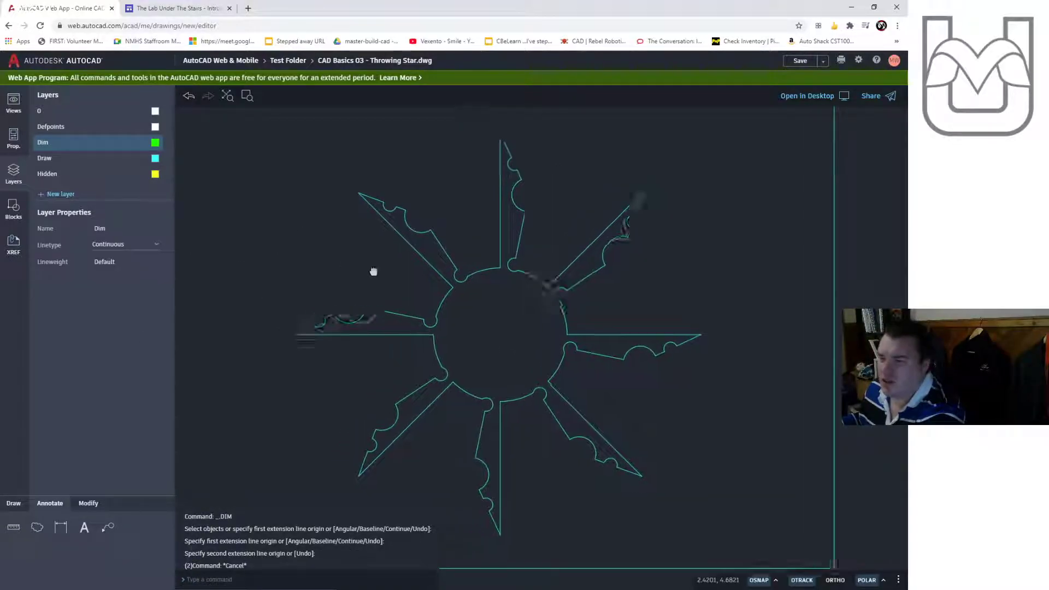
# Draw a circle freehand on the Dim layer in the empty upper-left area inside the border rectangle
pyautogui.scroll(-3, 372, 271)
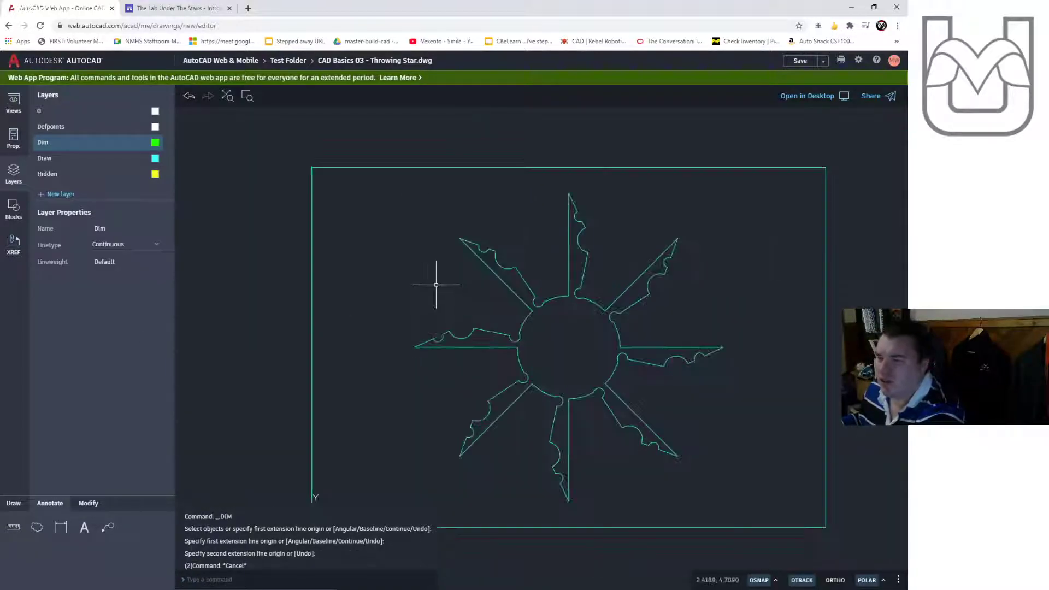
pyautogui.click(13, 503)
pyautogui.click(37, 527)
pyautogui.click(296, 258)
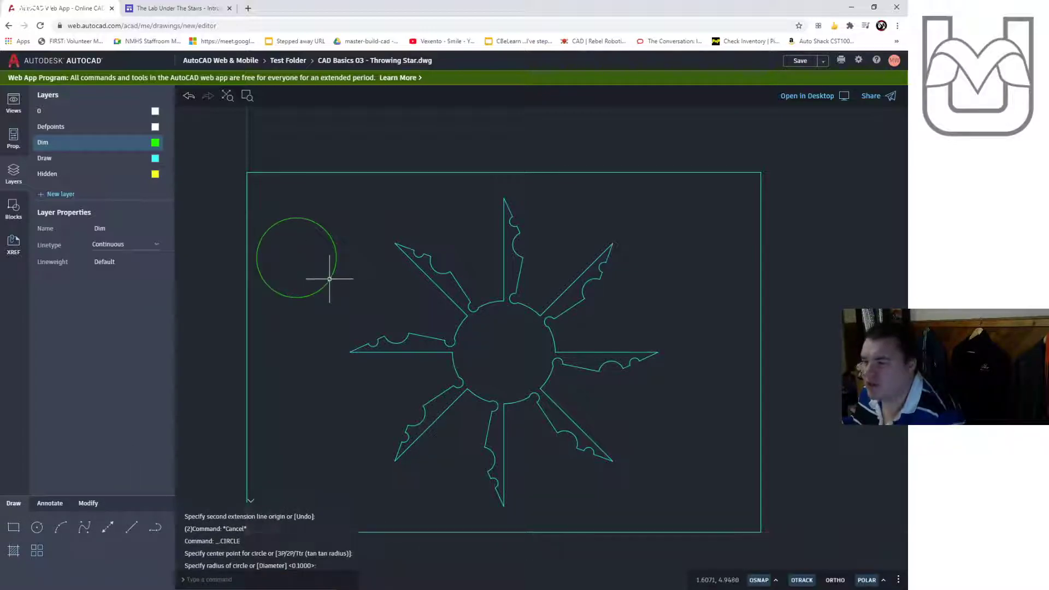
# Try to dimension the freehand circle in the empty area beside the star
pyautogui.click(329, 279)
pyautogui.press('Escape')
pyautogui.click(49, 504)
pyautogui.click(13, 527)
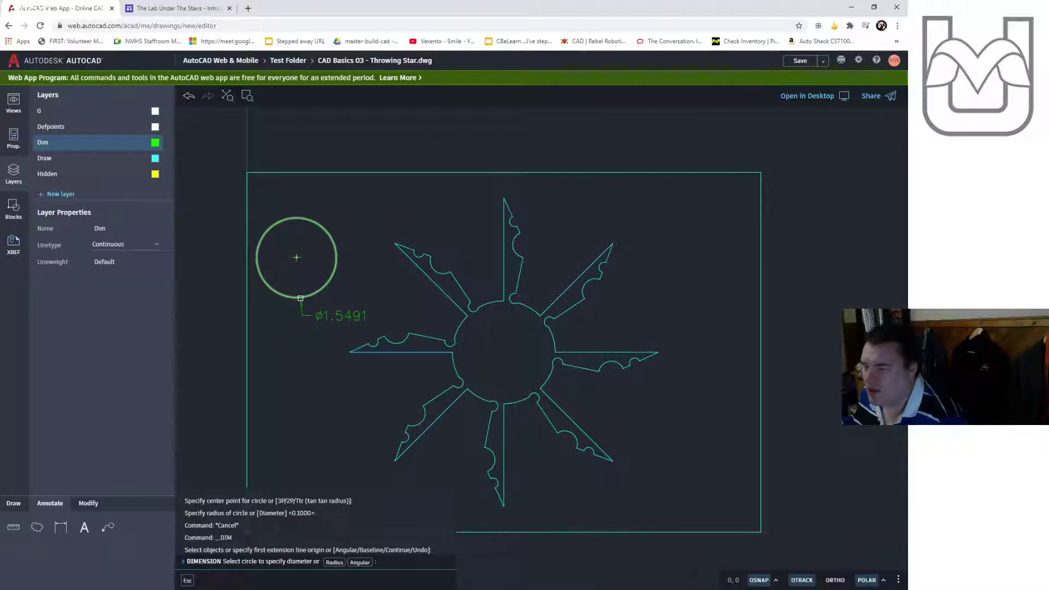
pyautogui.press('Escape')
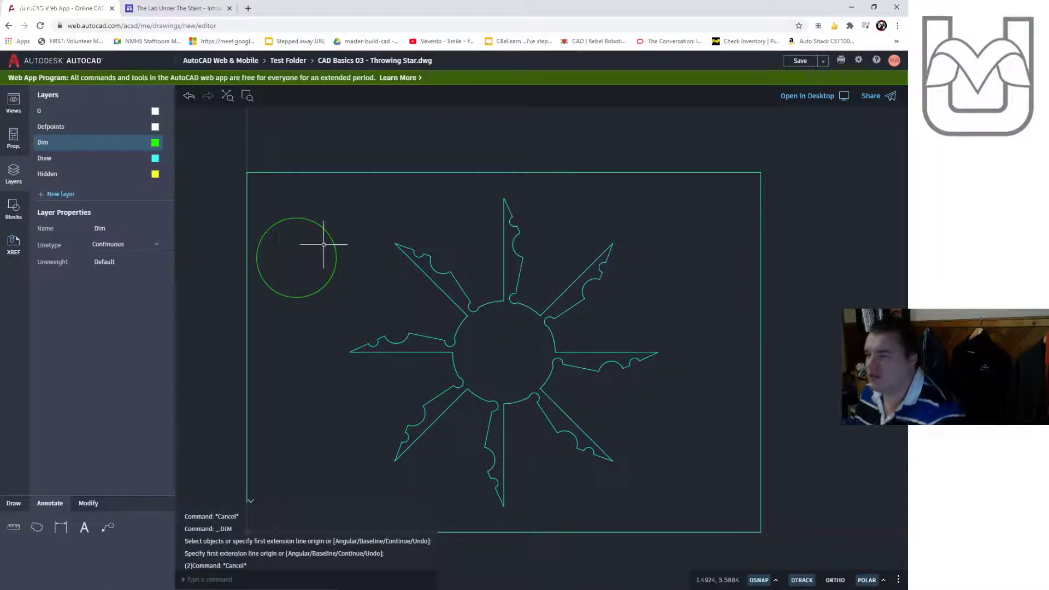
# Delete the freehand circle in the empty area beside the star
pyautogui.click(346, 274)
pyautogui.click(306, 241)
pyautogui.press('Delete')
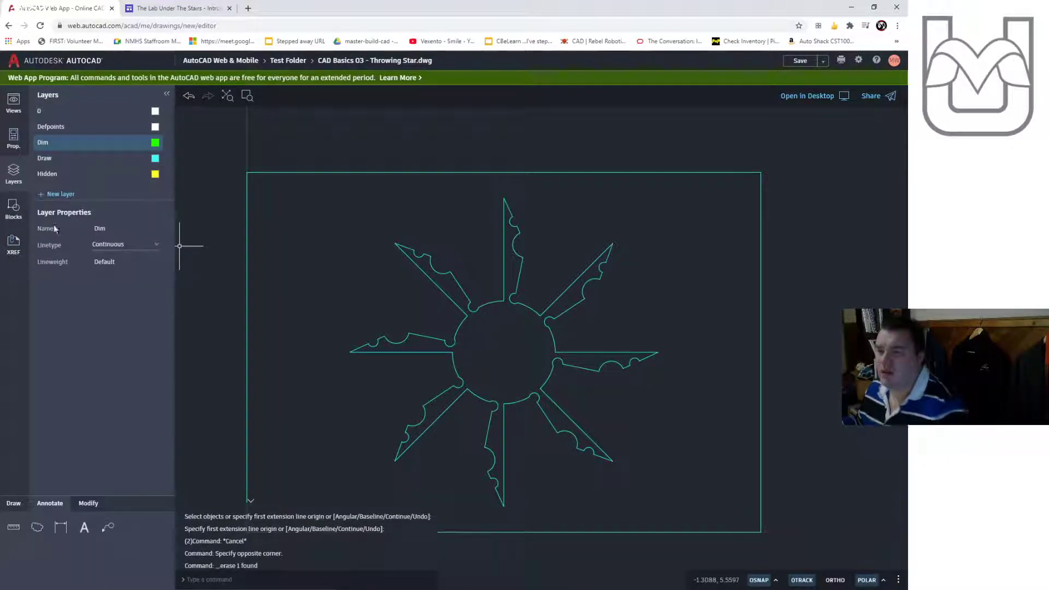
# Draw a full helper circle on the Dim layer from the star's centre, matching the central arcs at about 2.0 diameter
pyautogui.click(17, 508)
pyautogui.click(37, 527)
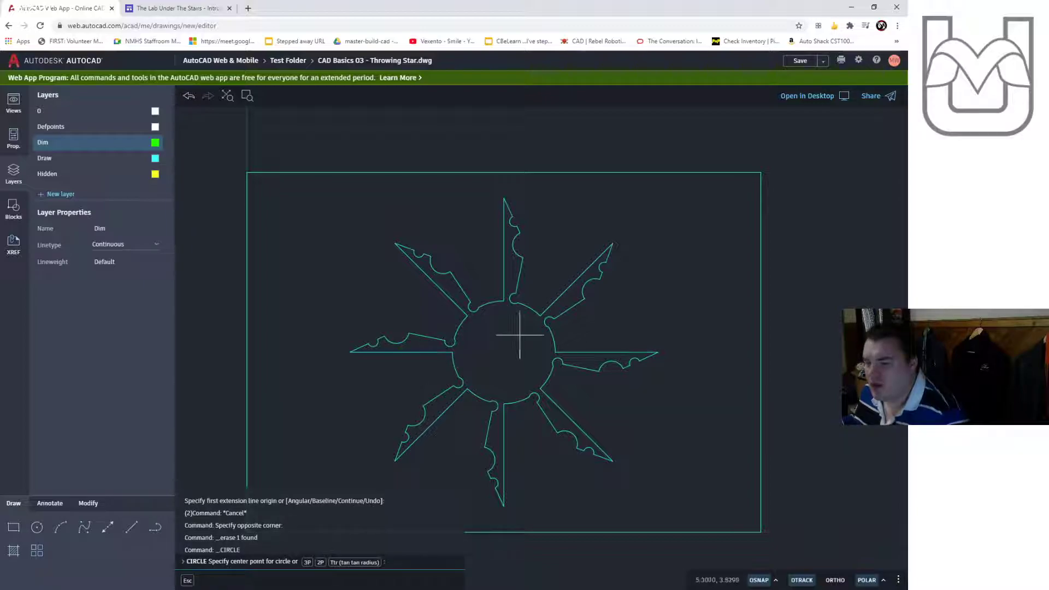
pyautogui.click(504, 353)
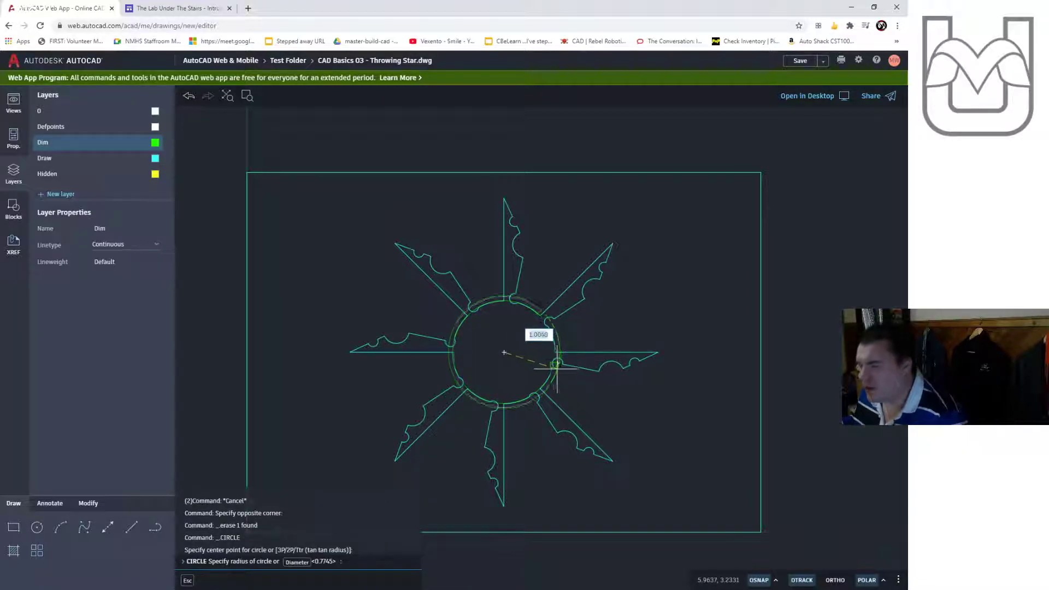
pyautogui.scroll(3, 555, 364)
pyautogui.press('Escape')
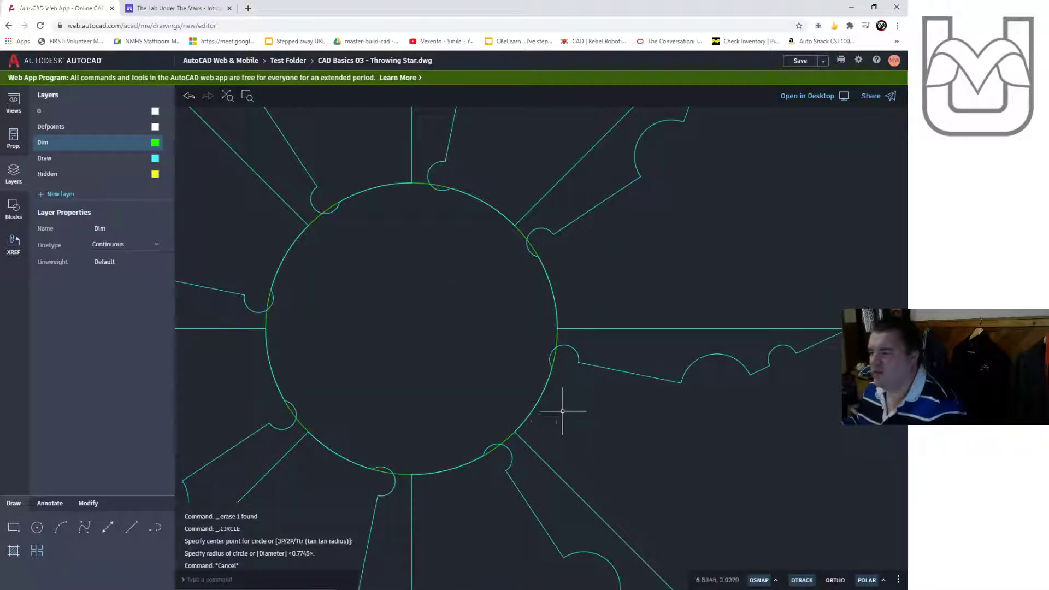
# Add a diameter dimension to the helper circle, placed outside below the right spike, and delete the helper circle
pyautogui.click(50, 504)
pyautogui.click(61, 528)
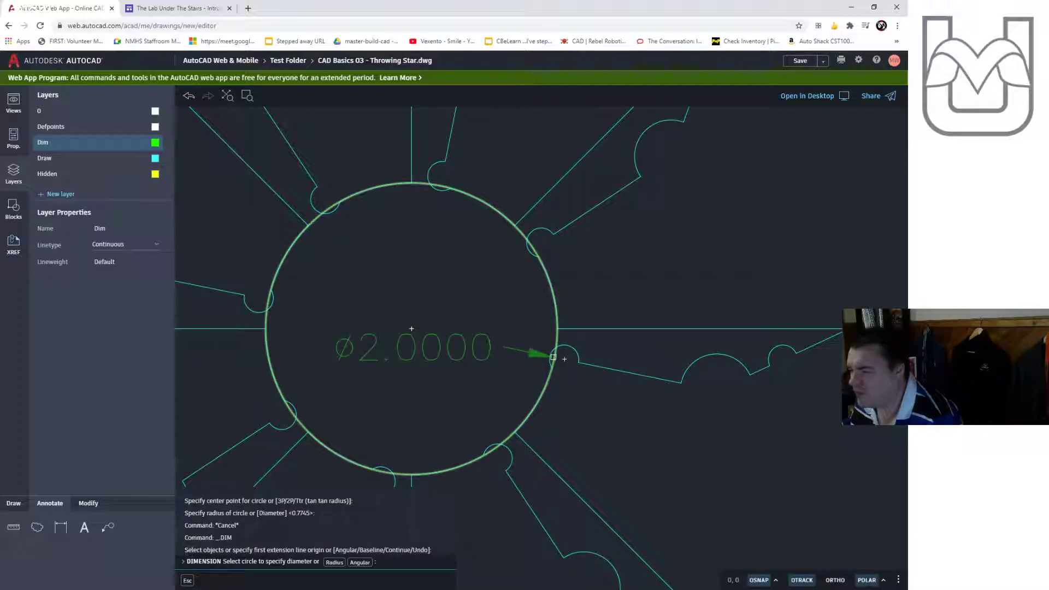
pyautogui.click(555, 358)
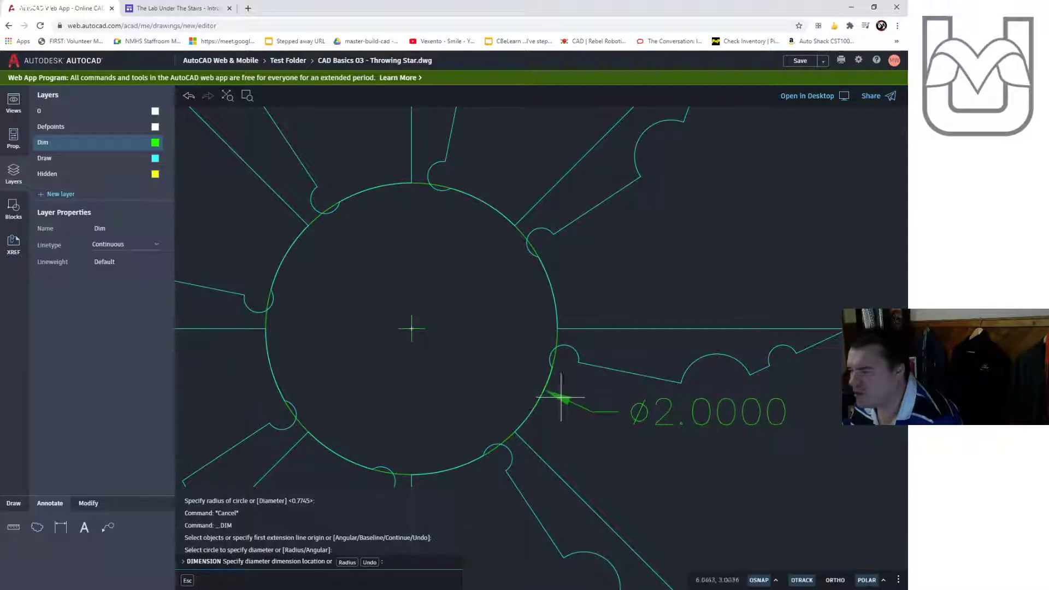
pyautogui.click(604, 425)
pyautogui.press('Escape')
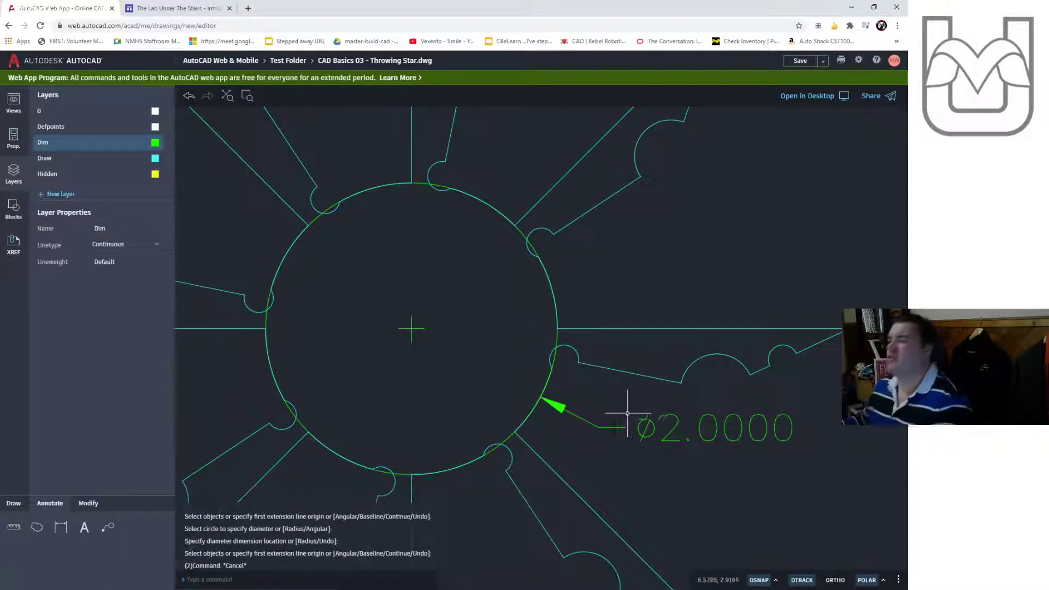
pyautogui.click(559, 359)
pyautogui.press('Delete')
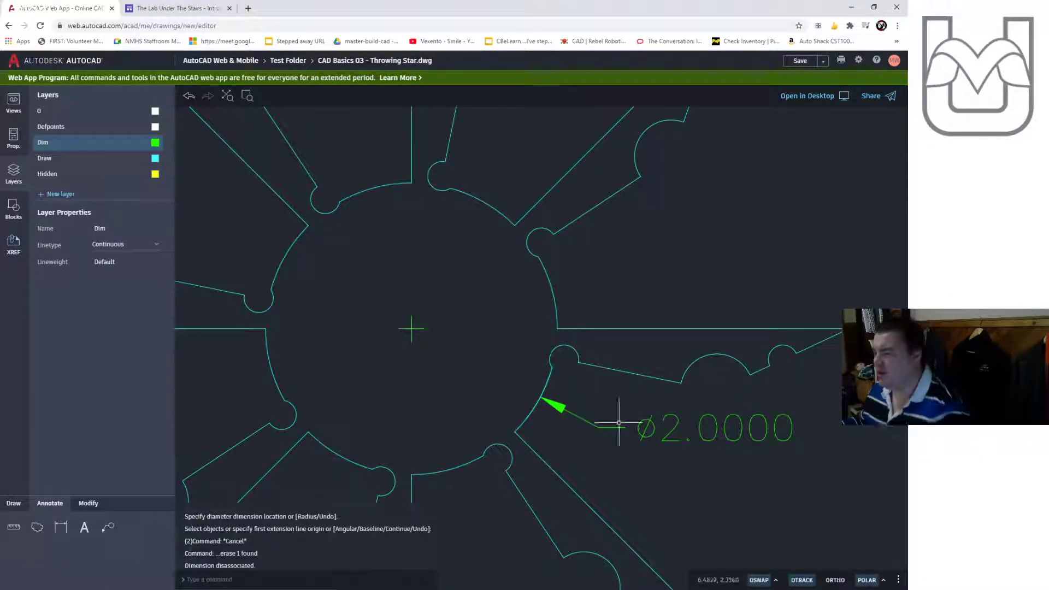
# Move the central diameter dimension's text farther out, into the gap between the right and lower-right spikes
pyautogui.scroll(-2, 629, 454)
pyautogui.click(642, 462)
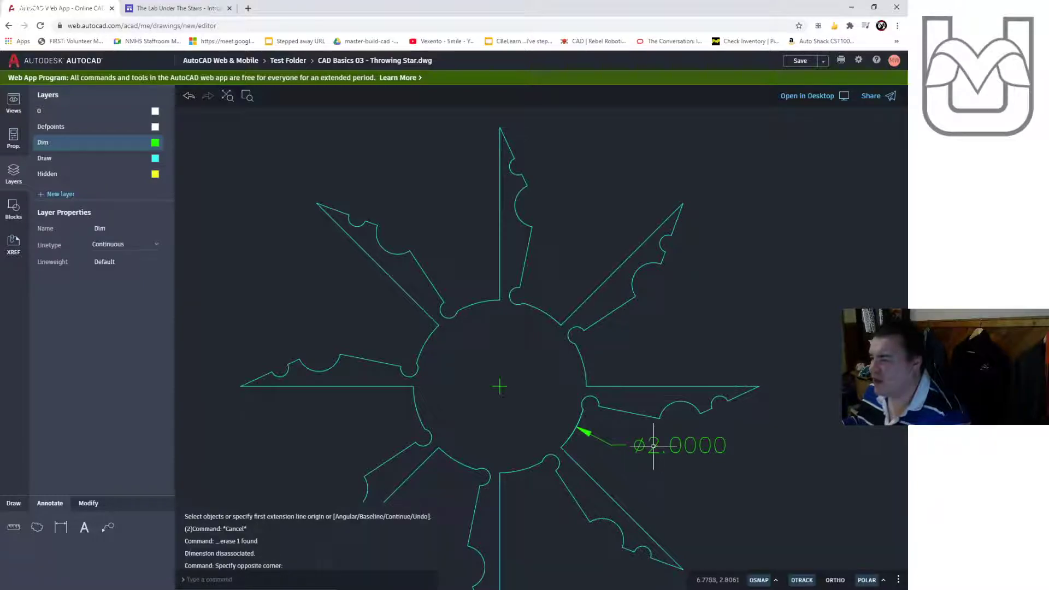
pyautogui.click(637, 443)
pyautogui.doubleClick(640, 445)
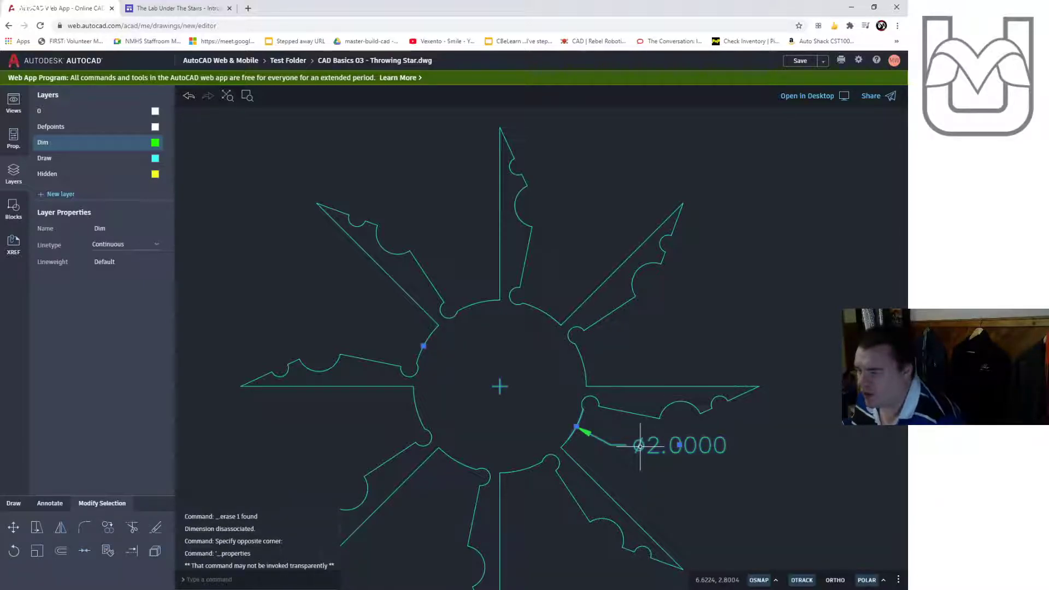
pyautogui.click(680, 444)
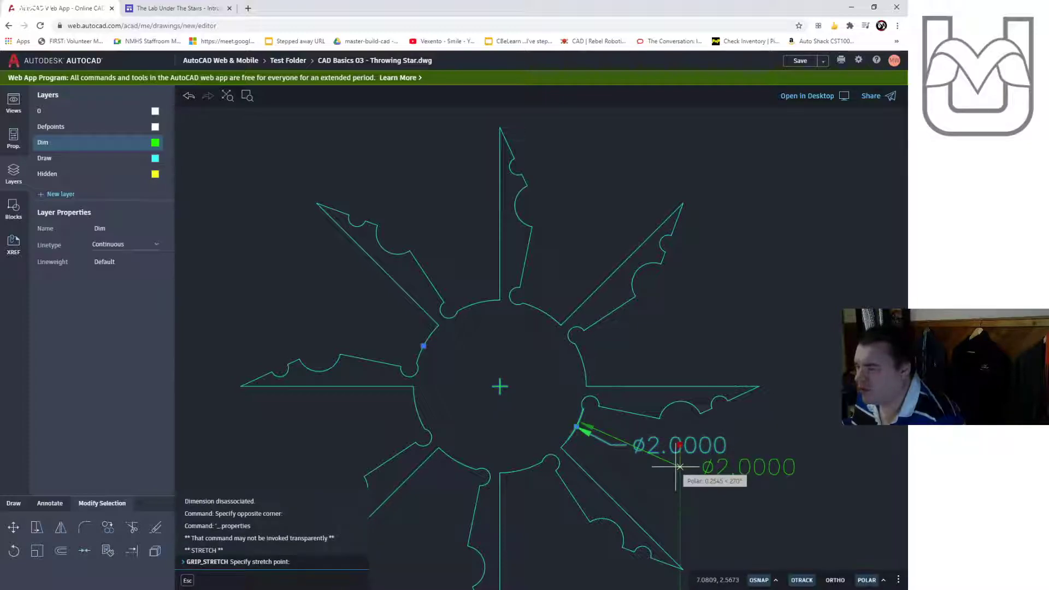
pyautogui.press('Escape')
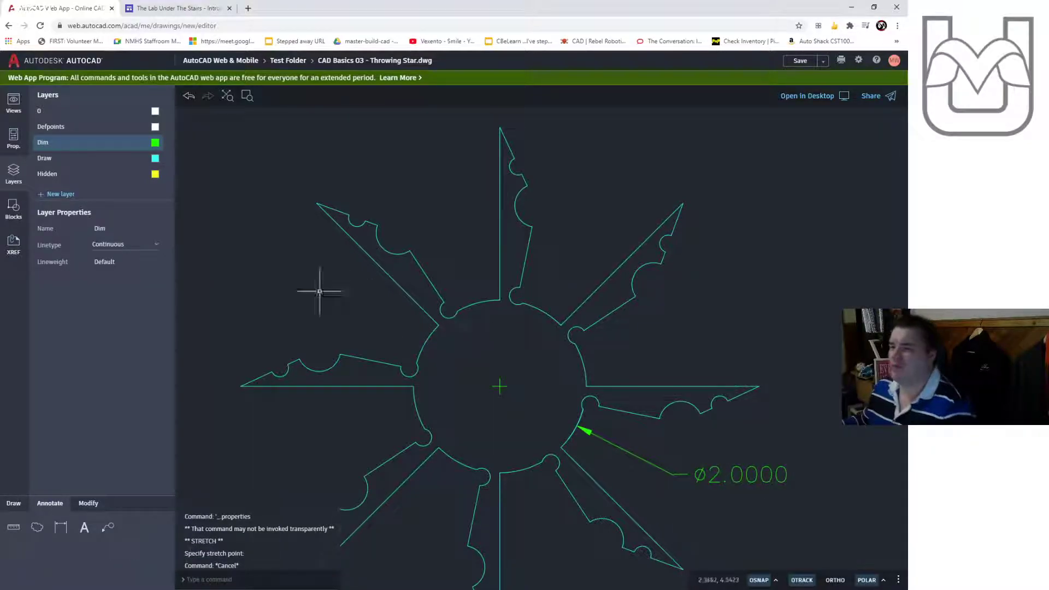
# Add a radius dimension to the small notch nearest the left spike's tip, placing its text above the spike
pyautogui.click(60, 528)
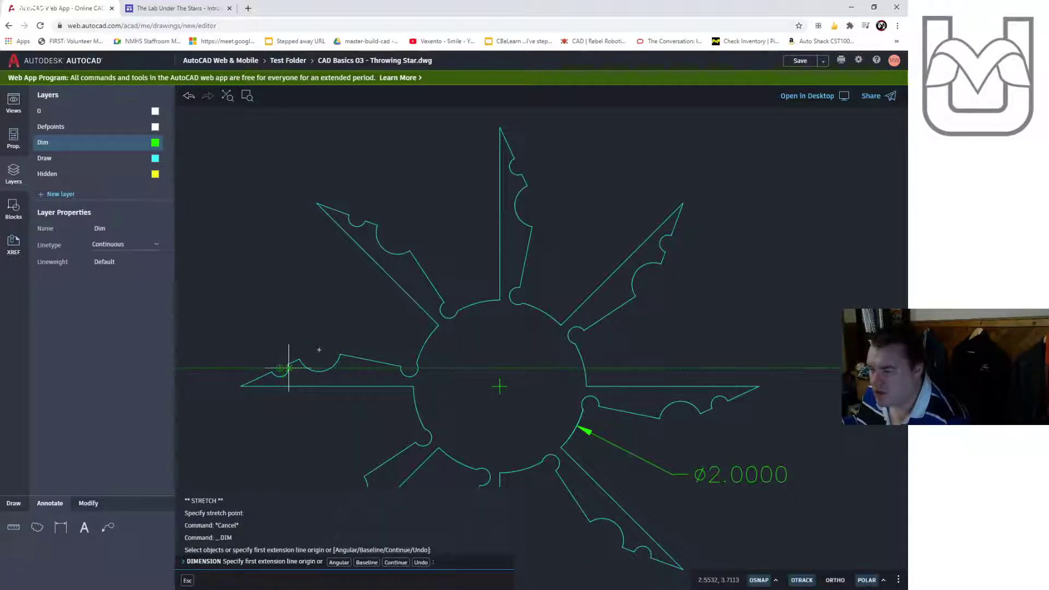
pyautogui.scroll(6, 289, 368)
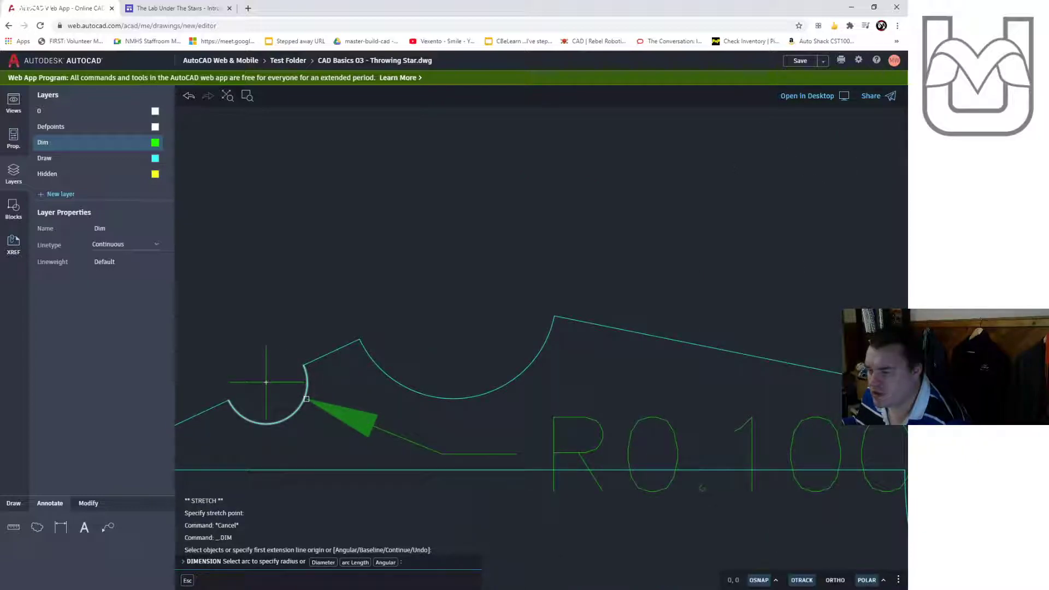
pyautogui.click(306, 399)
pyautogui.scroll(-5, 306, 399)
pyautogui.click(251, 290)
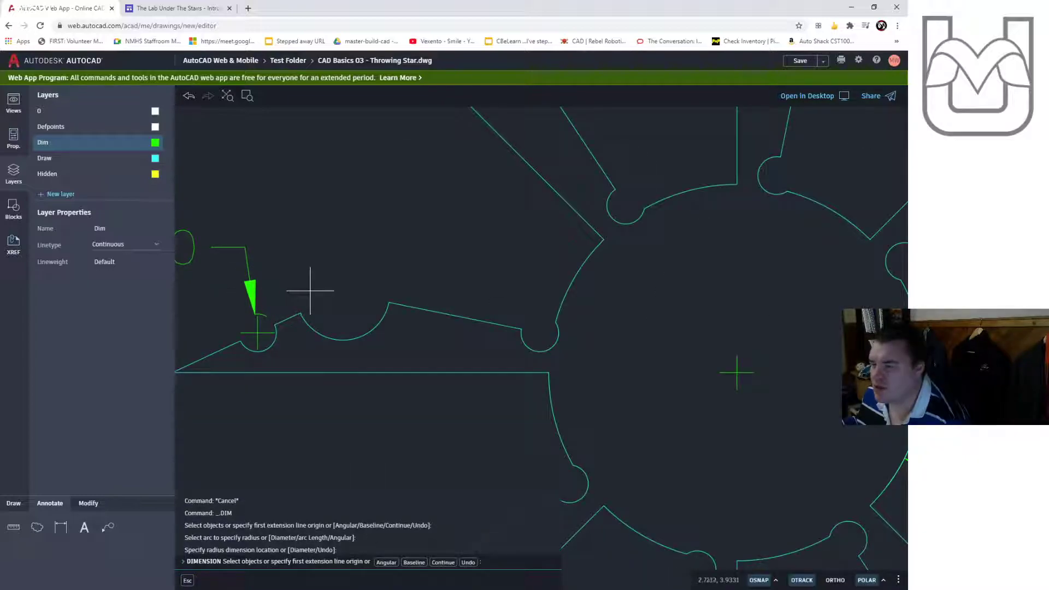
pyautogui.moveTo(341, 295); pyautogui.dragTo(531, 316, button='middle')
pyautogui.press('Return')
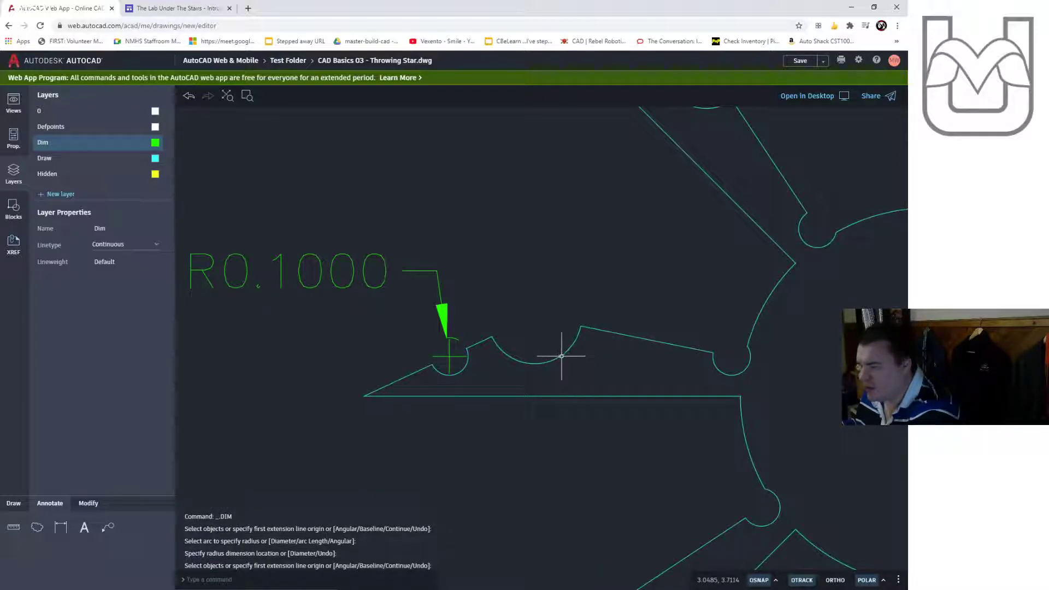
# Add a radius dimension to the large middle notch of the left spike, placing its text above the small notch's dimension
pyautogui.click(557, 357)
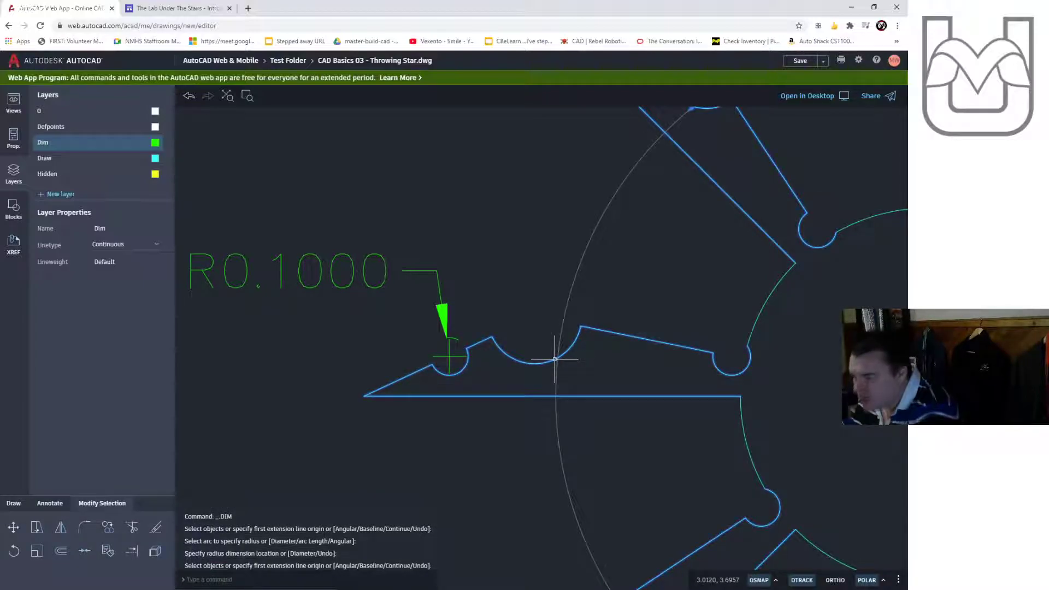
pyautogui.press('Escape')
pyautogui.press('Return')
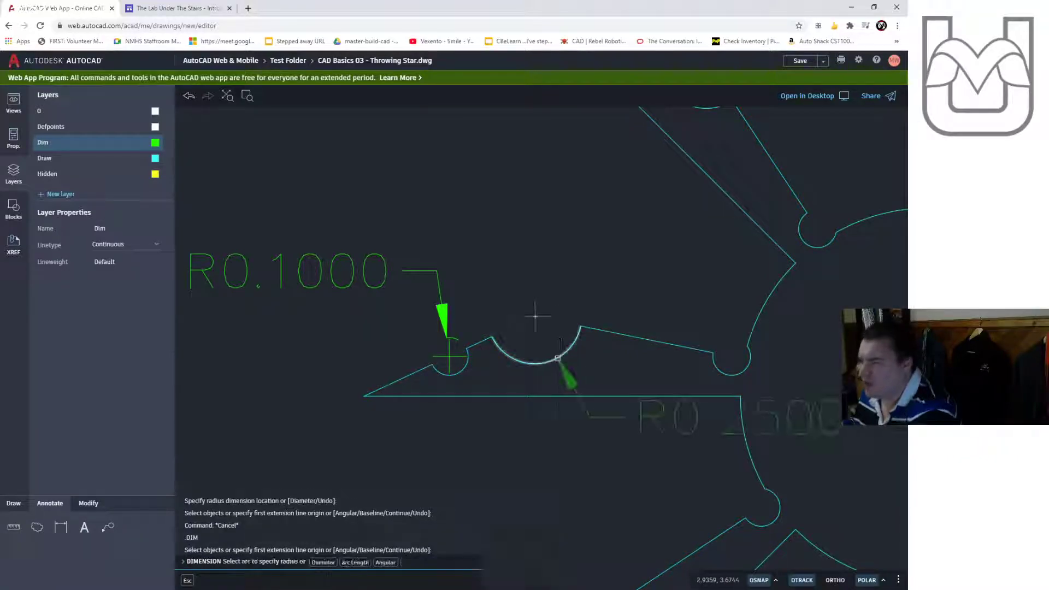
pyautogui.click(560, 361)
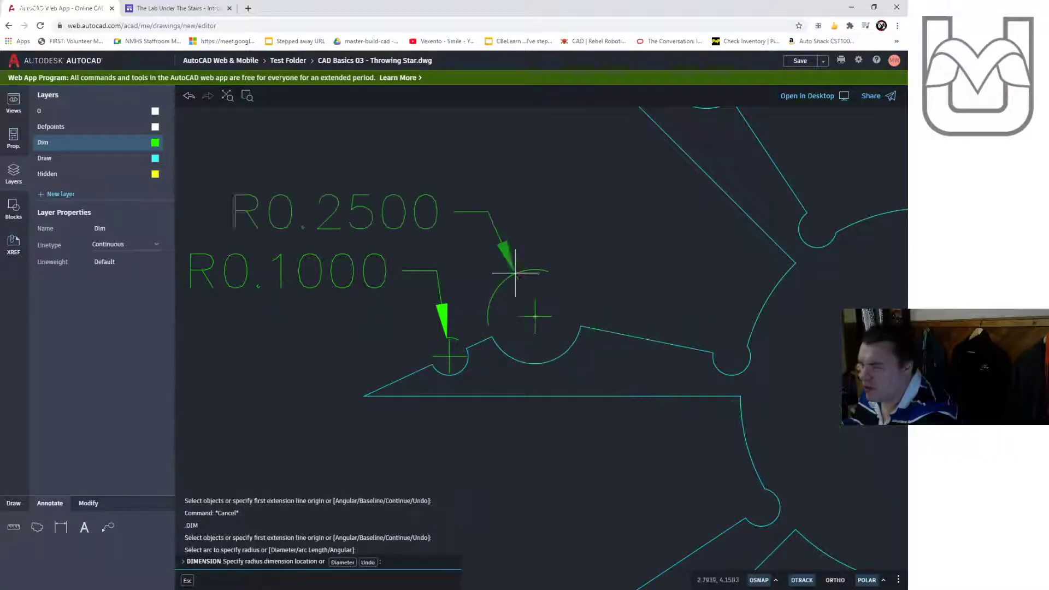
pyautogui.click(521, 241)
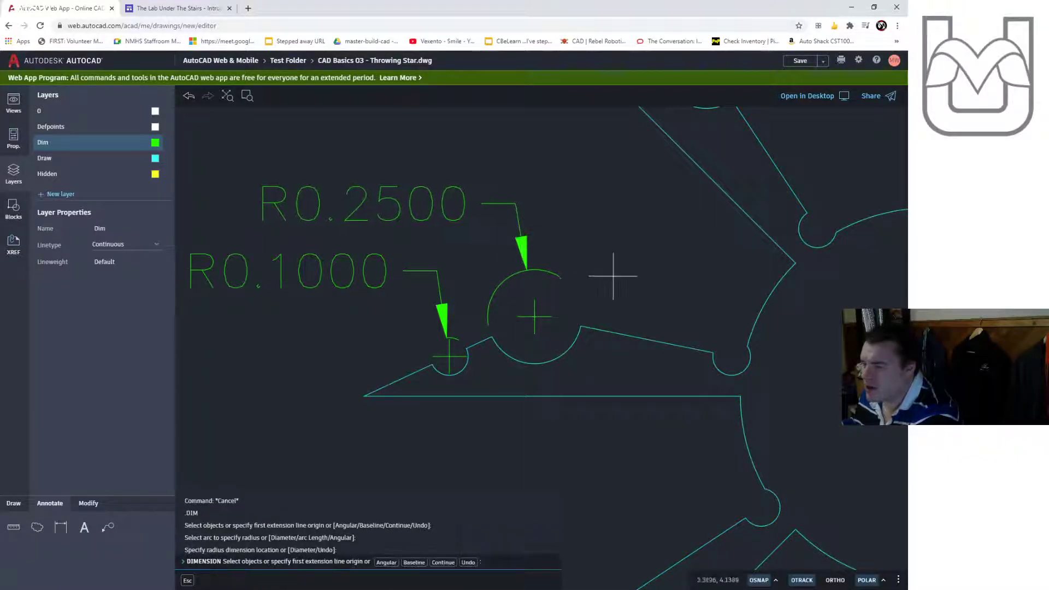
# Add a radius dimension to the small notch where the left spike meets the central circle, placing its text above the other two
pyautogui.click(744, 371)
pyautogui.press('Escape')
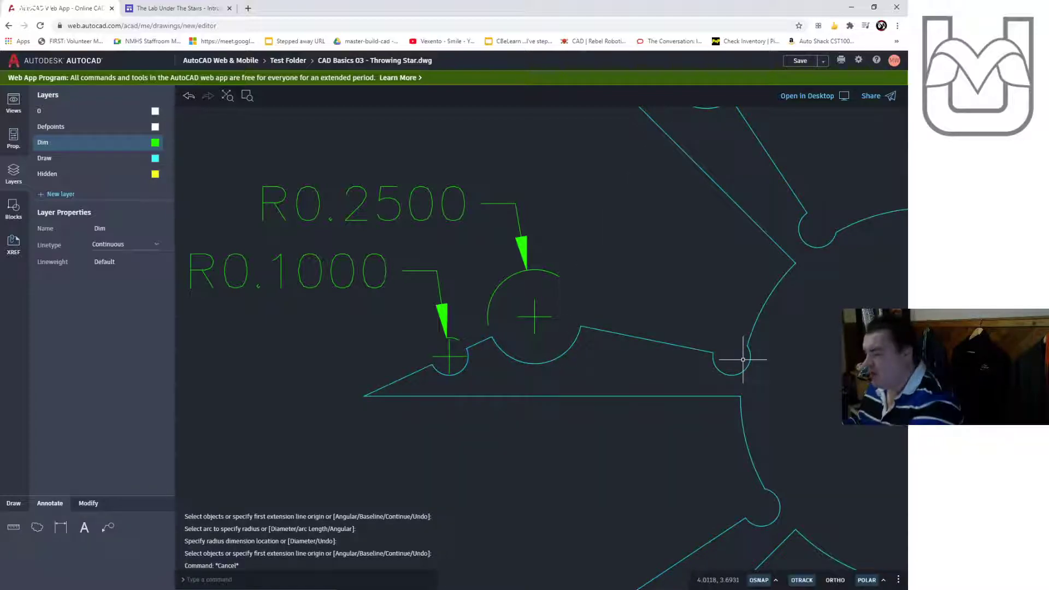
pyautogui.press('Return')
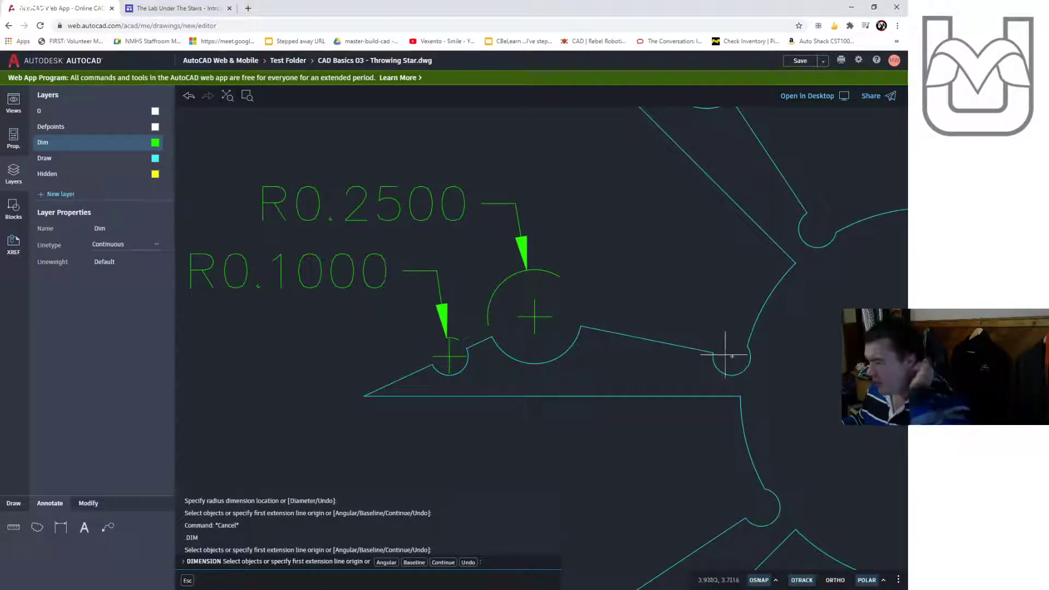
pyautogui.click(733, 356)
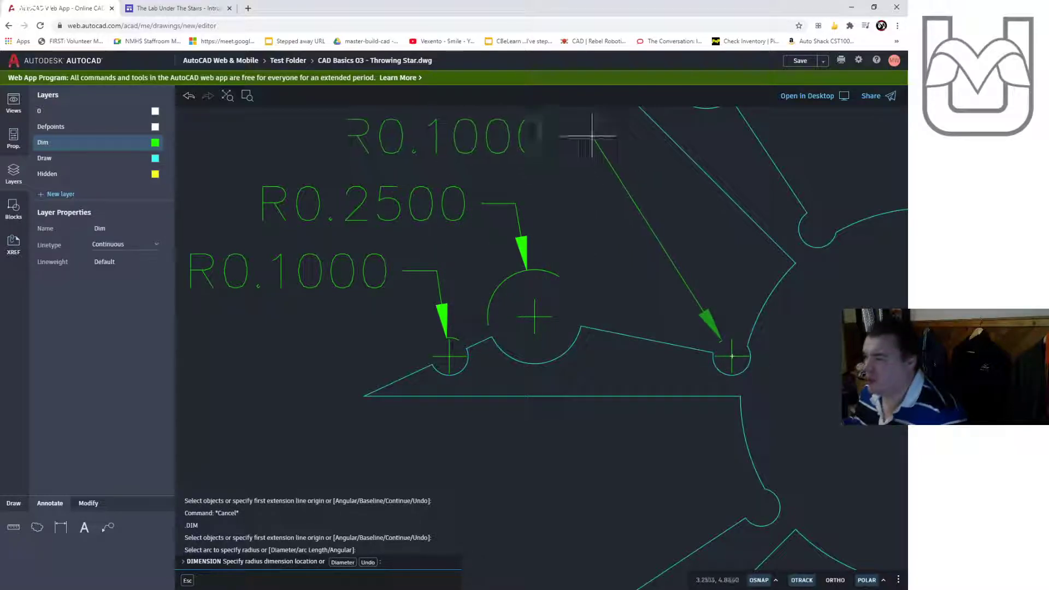
pyautogui.click(576, 159)
pyautogui.scroll(-3, 575, 158)
pyautogui.moveTo(569, 164)
pyautogui.mouseDown(button='middle')
pyautogui.moveTo(425, 248)
pyautogui.moveTo(407, 273)
pyautogui.moveTo(417, 312)
pyautogui.mouseUp(button='middle')
pyautogui.scroll(-2, 420, 235)
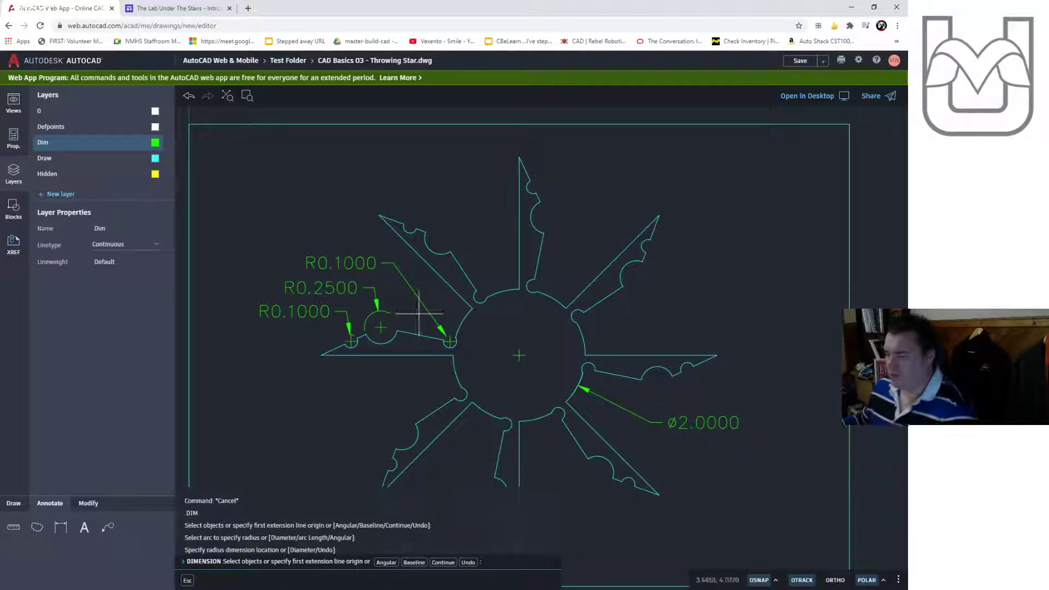
pyautogui.press('Escape')
# Explode the polar array of spikes into separate objects and check that single spike lines can be selected
pyautogui.click(419, 335)
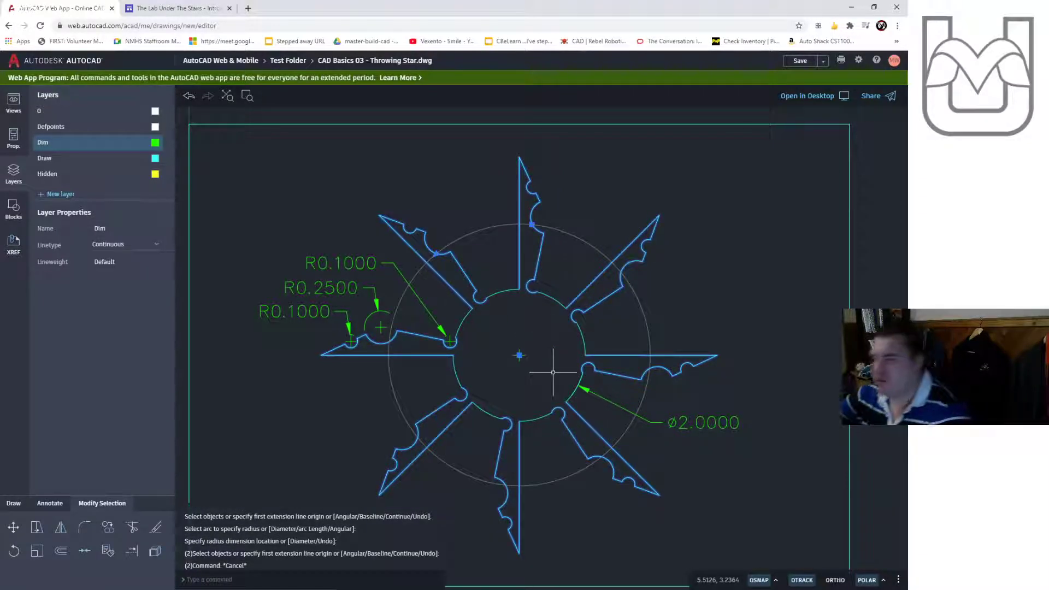
pyautogui.write('explode')
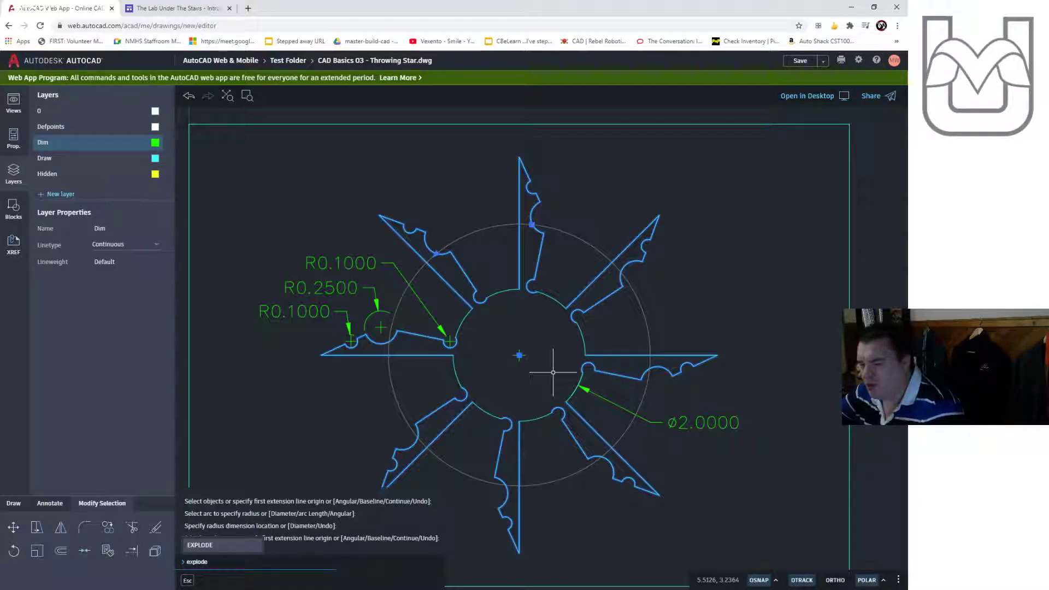
pyautogui.press('Return')
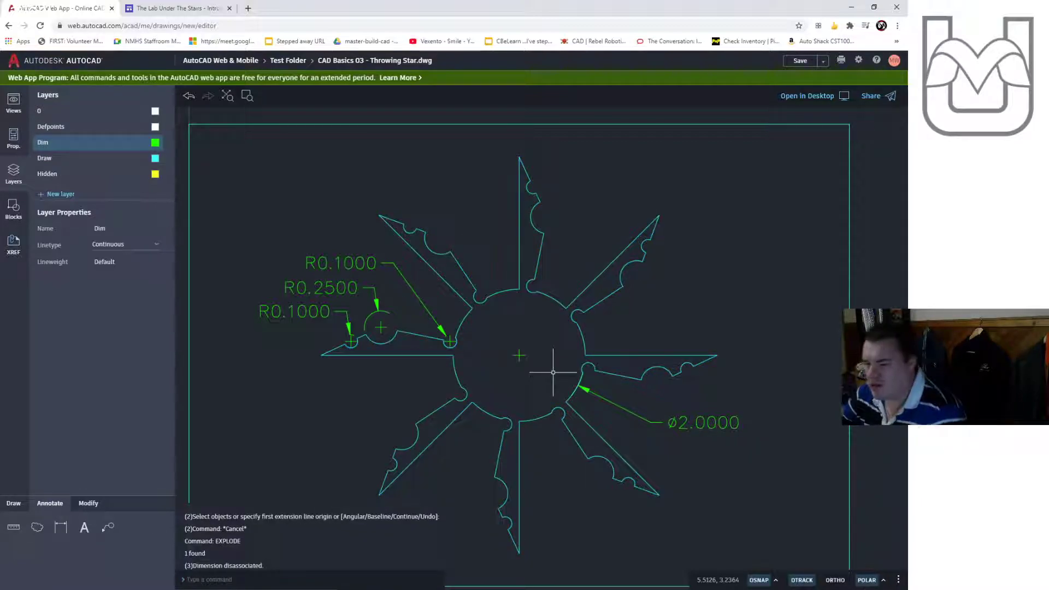
pyautogui.click(444, 355)
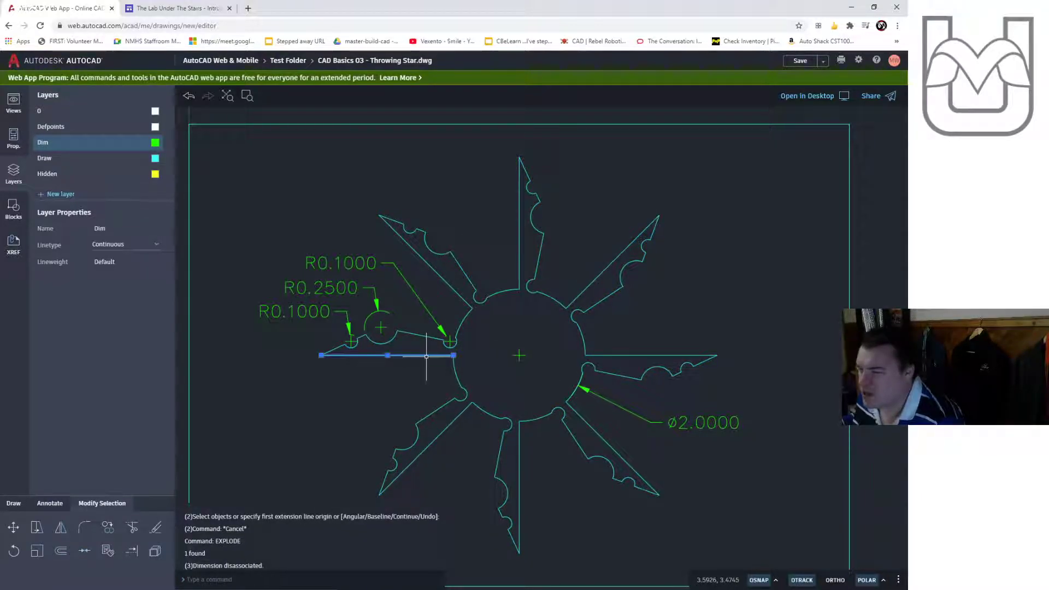
pyautogui.press('Escape')
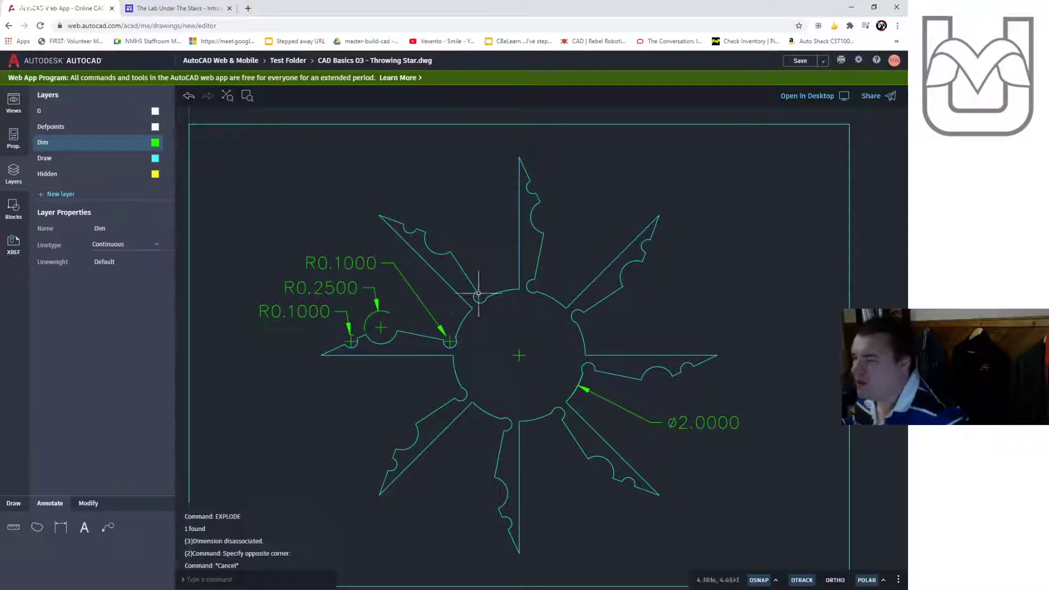
pyautogui.click(535, 254)
pyautogui.click(517, 255)
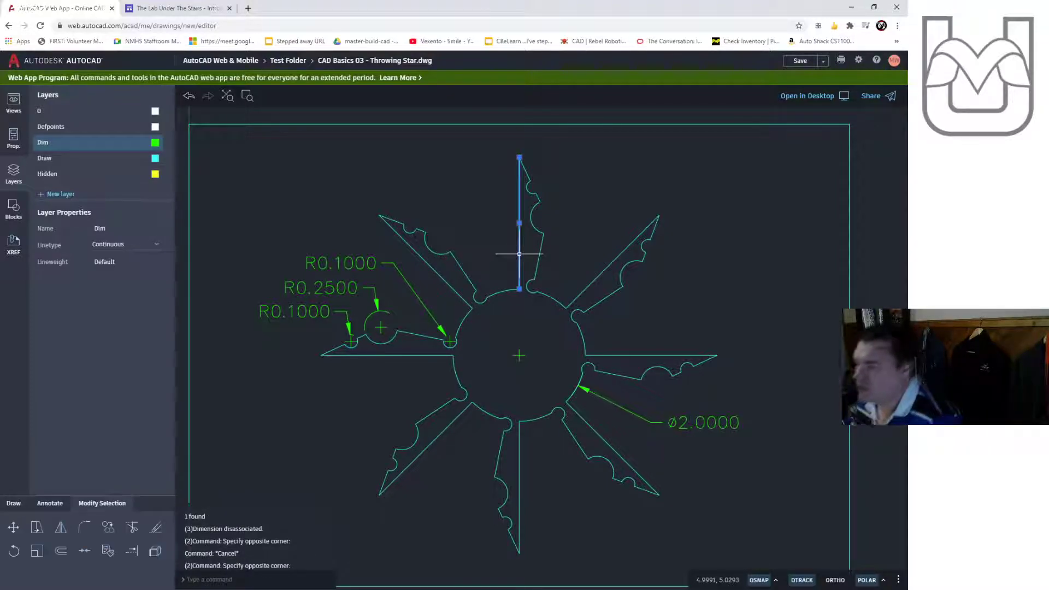
pyautogui.press('Escape')
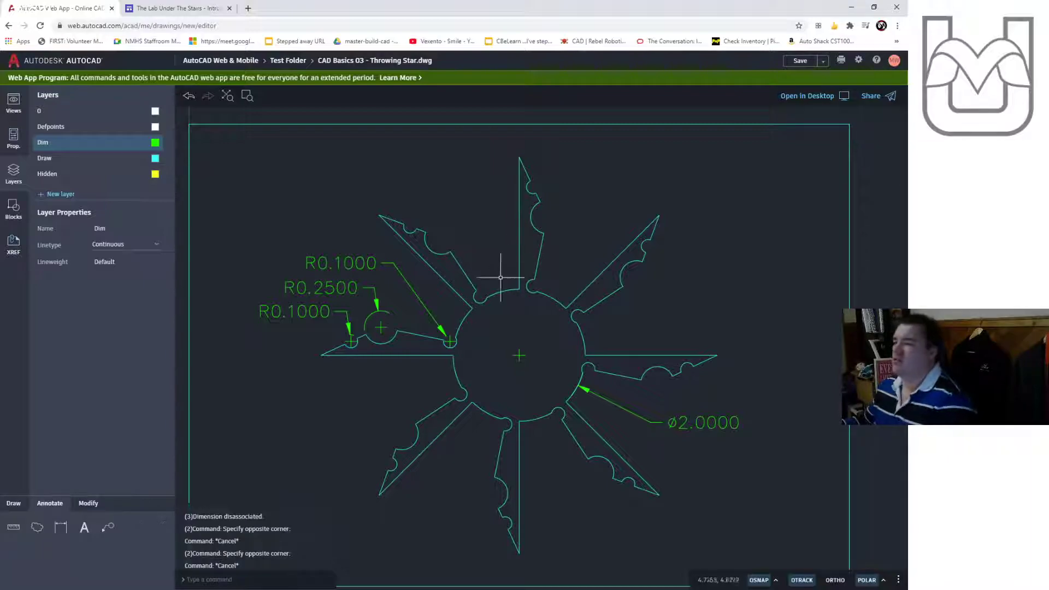
# Add a radius dimension to the central circle's arc just above the right spike, placing its text outside the circle
pyautogui.click(60, 528)
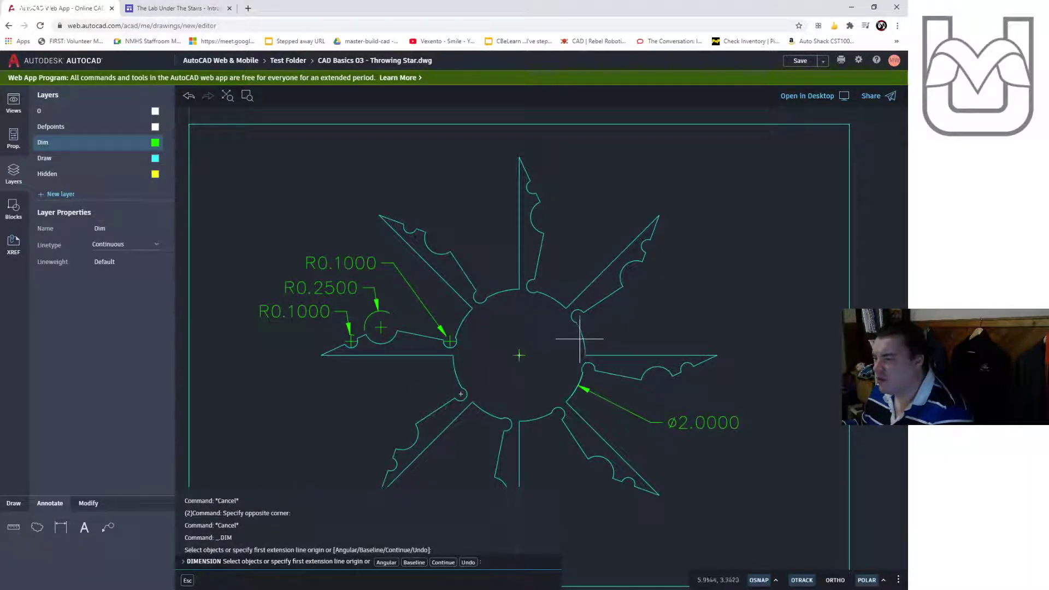
pyautogui.scroll(8, 583, 338)
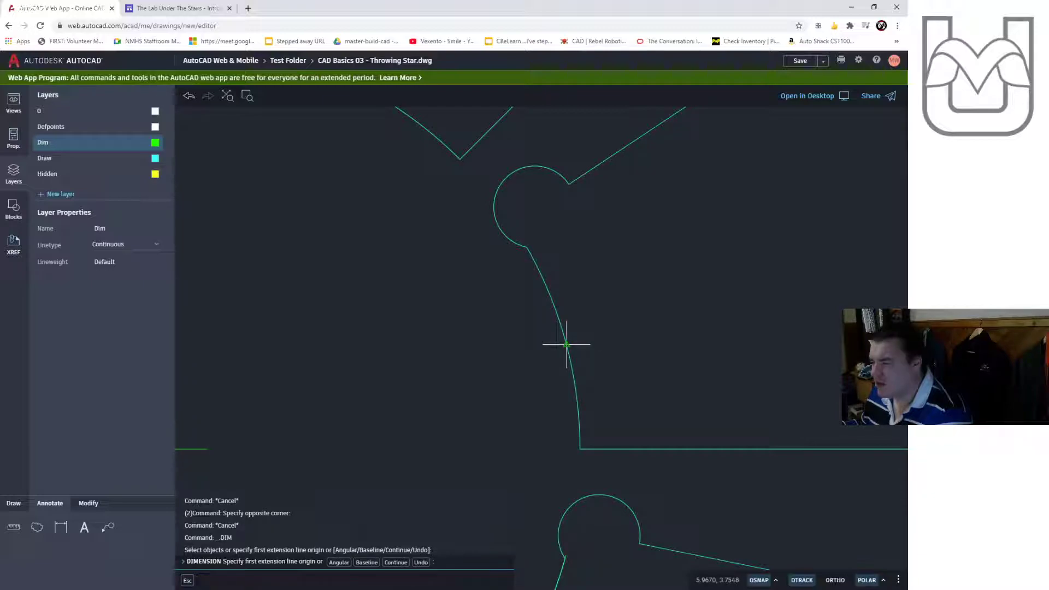
pyautogui.click(560, 328)
pyautogui.scroll(-5, 607, 323)
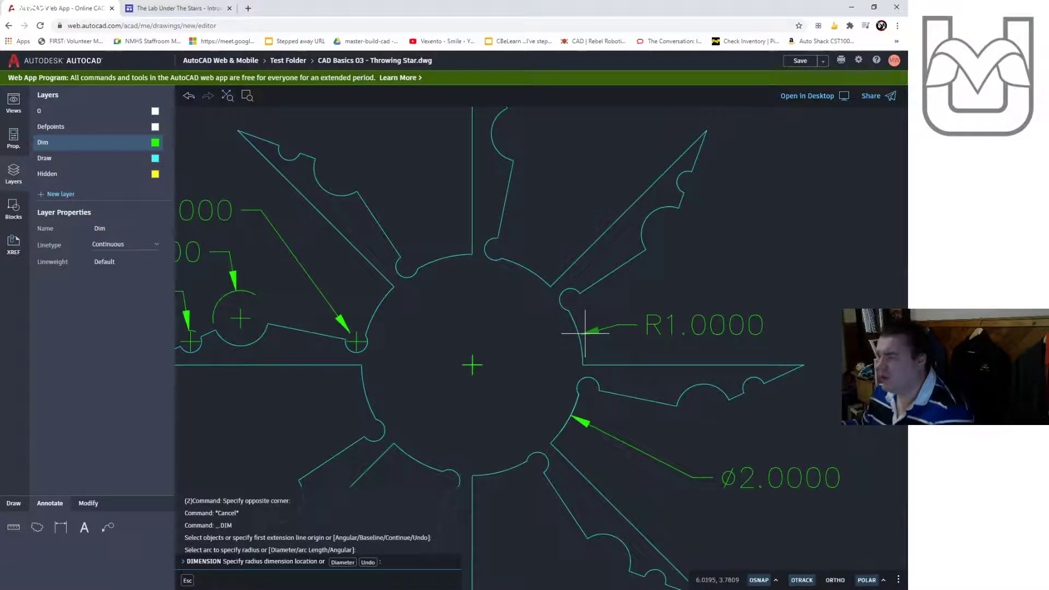
pyautogui.click(616, 322)
pyautogui.press('Escape')
pyautogui.press('Escape')
# Delete the central circle's diameter dimension below the right spike
pyautogui.click(803, 445)
pyautogui.click(740, 475)
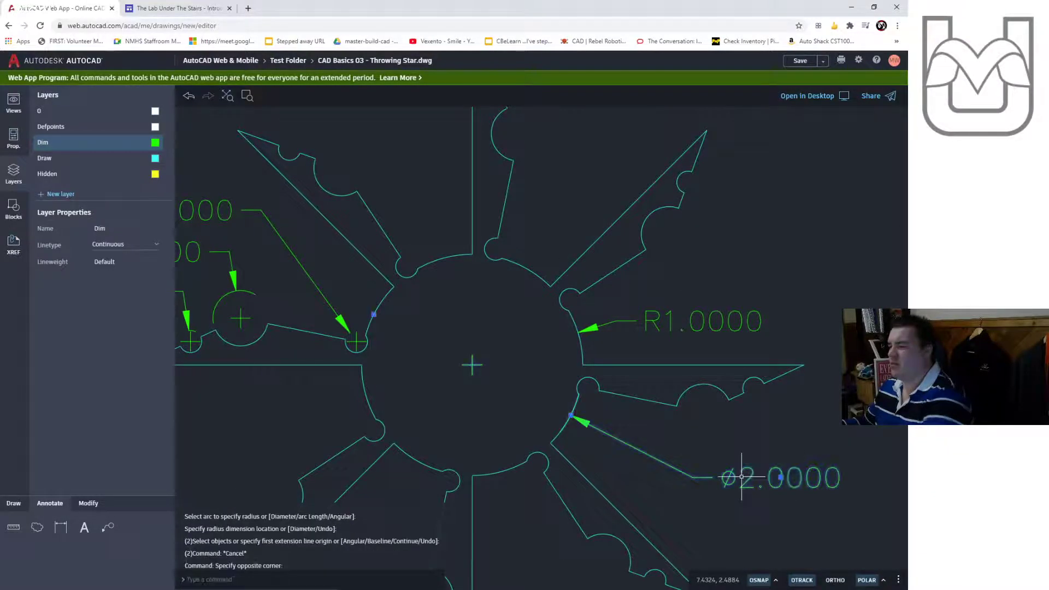
pyautogui.press('Delete')
pyautogui.scroll(-2, 701, 470)
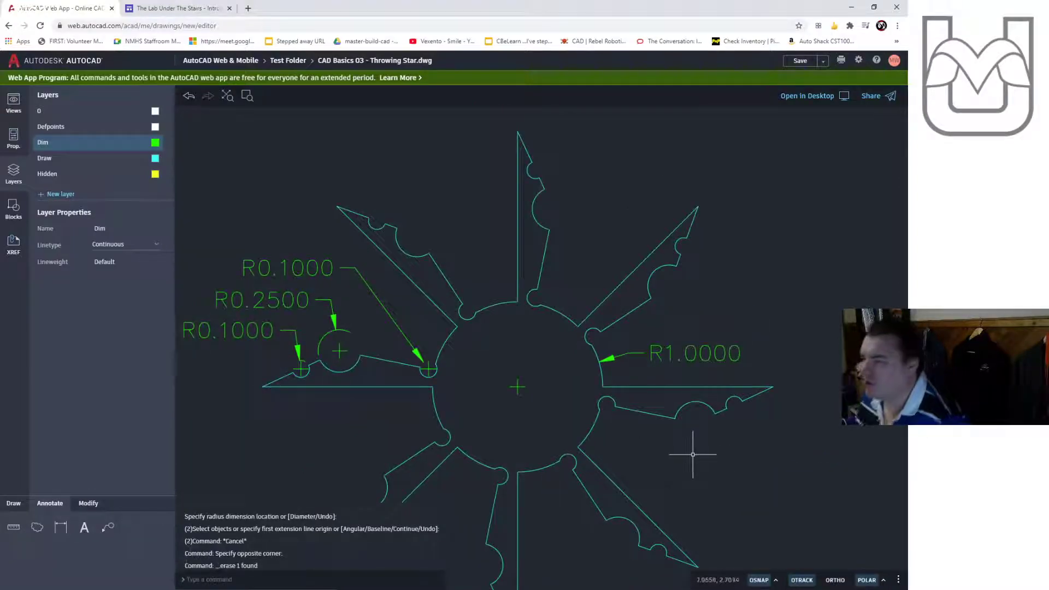
pyautogui.moveTo(720, 469)
pyautogui.mouseDown(button='middle')
pyautogui.moveTo(749, 445)
pyautogui.moveTo(644, 395)
pyautogui.mouseUp(button='middle')
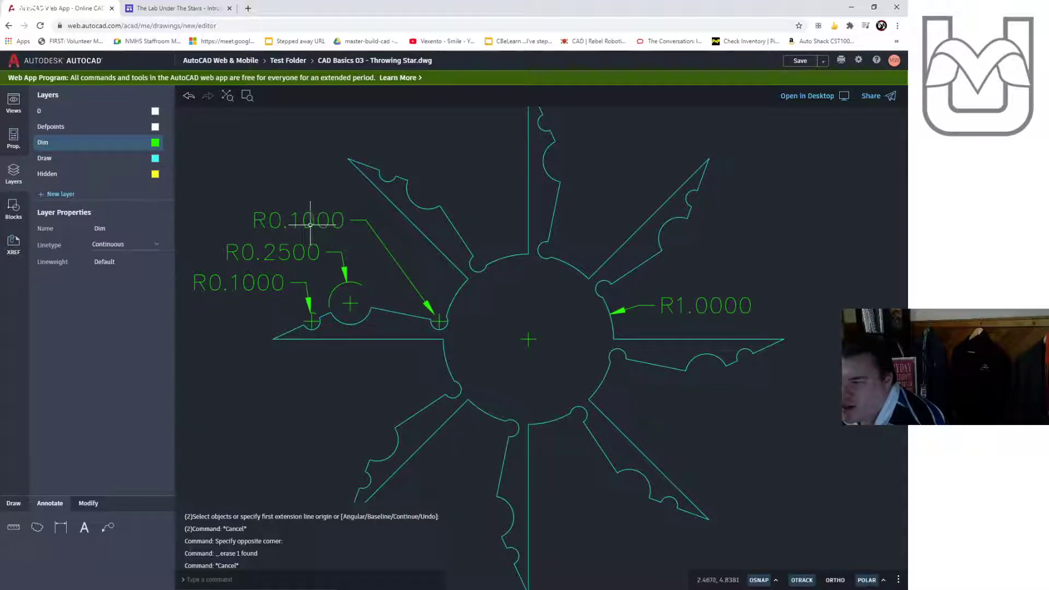
# Shift the radius dimension text of the left spike's tip notch slightly outward and override it with "0.1(typ.)"
pyautogui.click(239, 282)
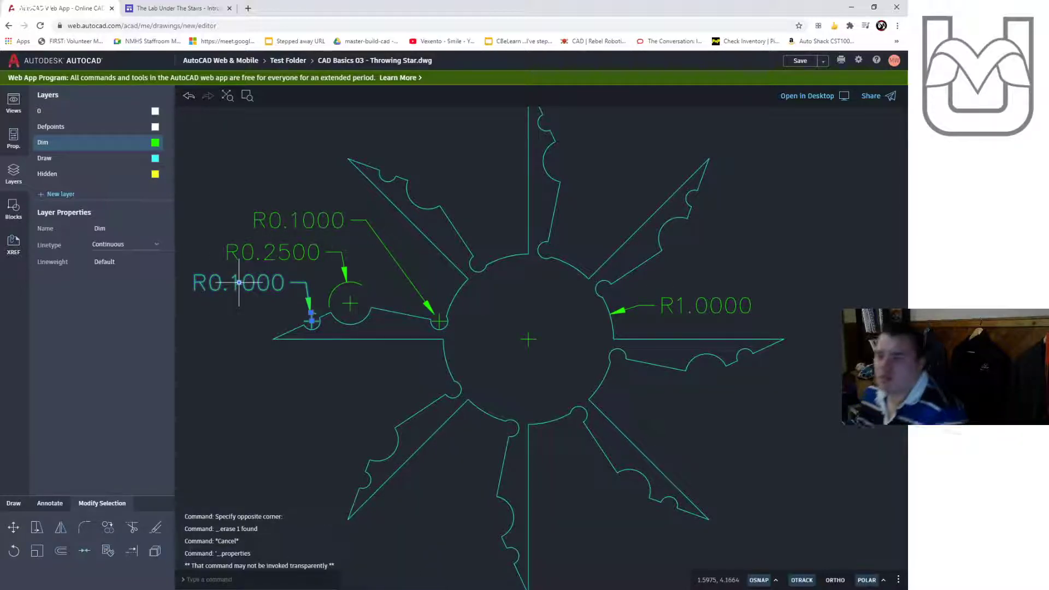
pyautogui.click(239, 282)
pyautogui.click(238, 283)
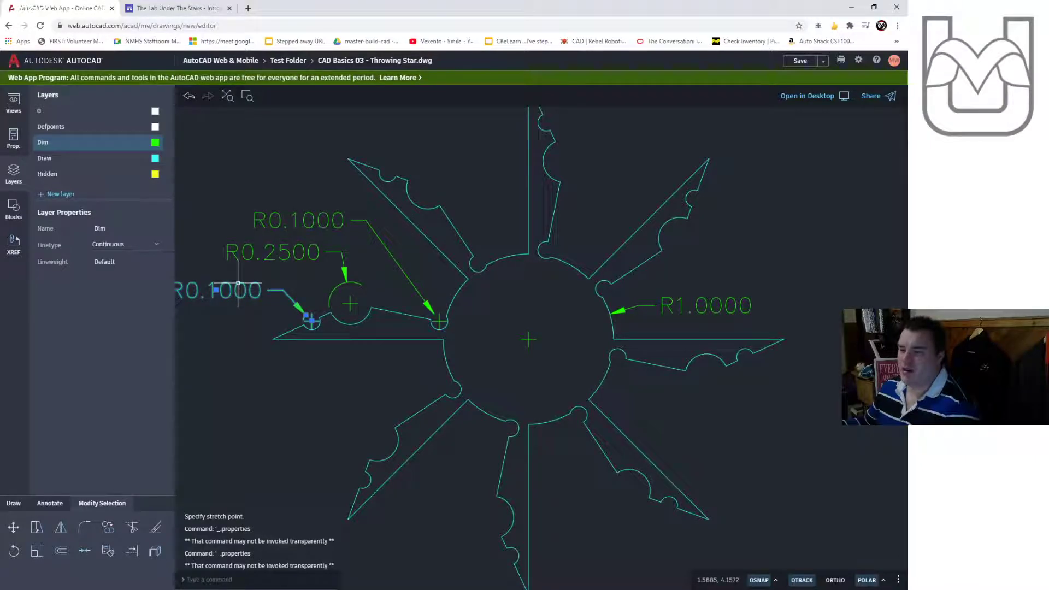
pyautogui.moveTo(238, 284); pyautogui.dragTo(328, 285, button='middle')
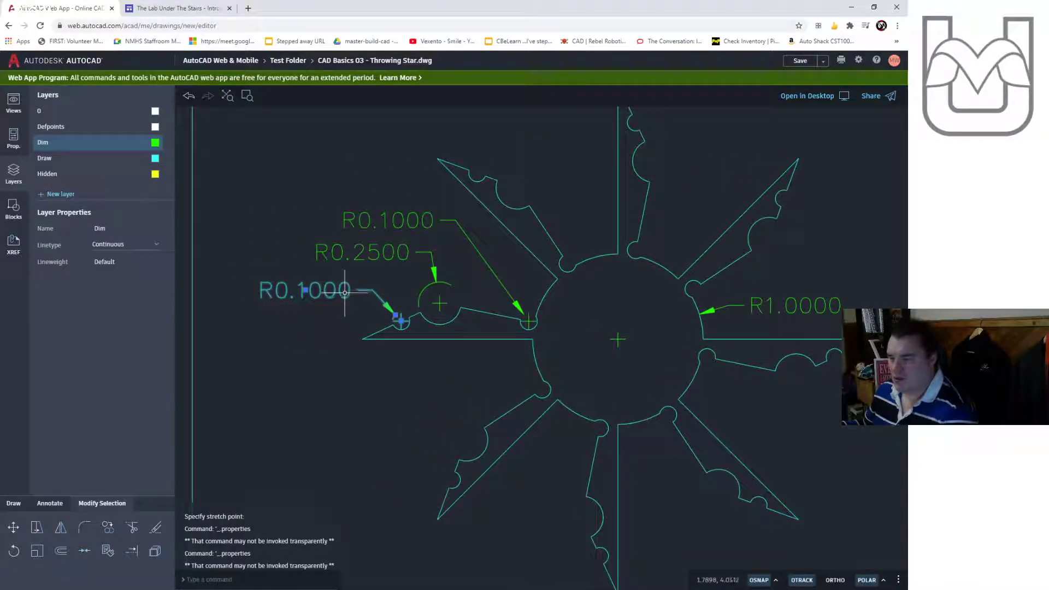
pyautogui.click(341, 290)
pyautogui.click(289, 298)
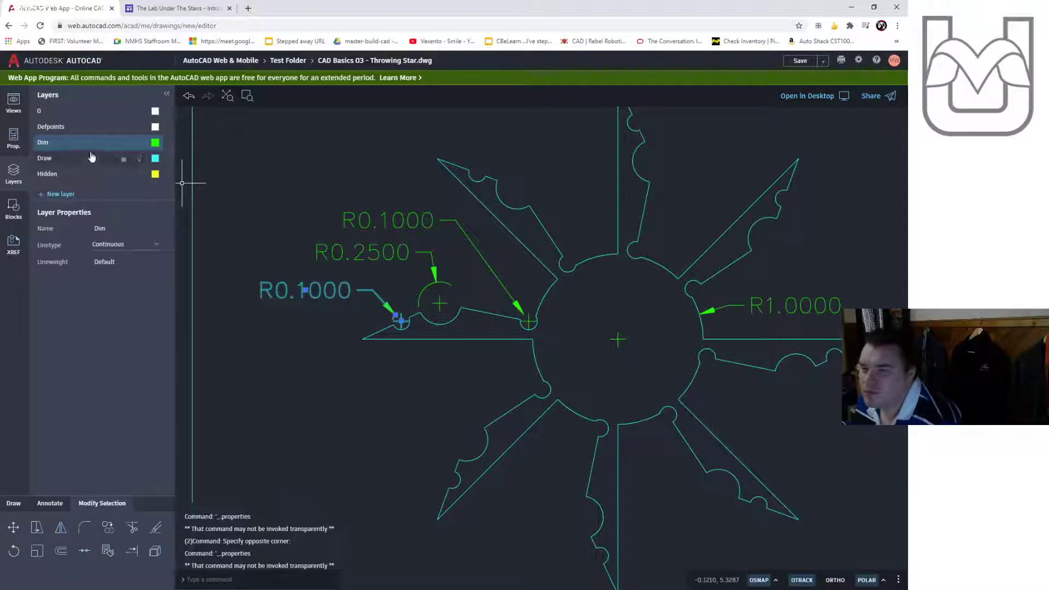
pyautogui.click(14, 138)
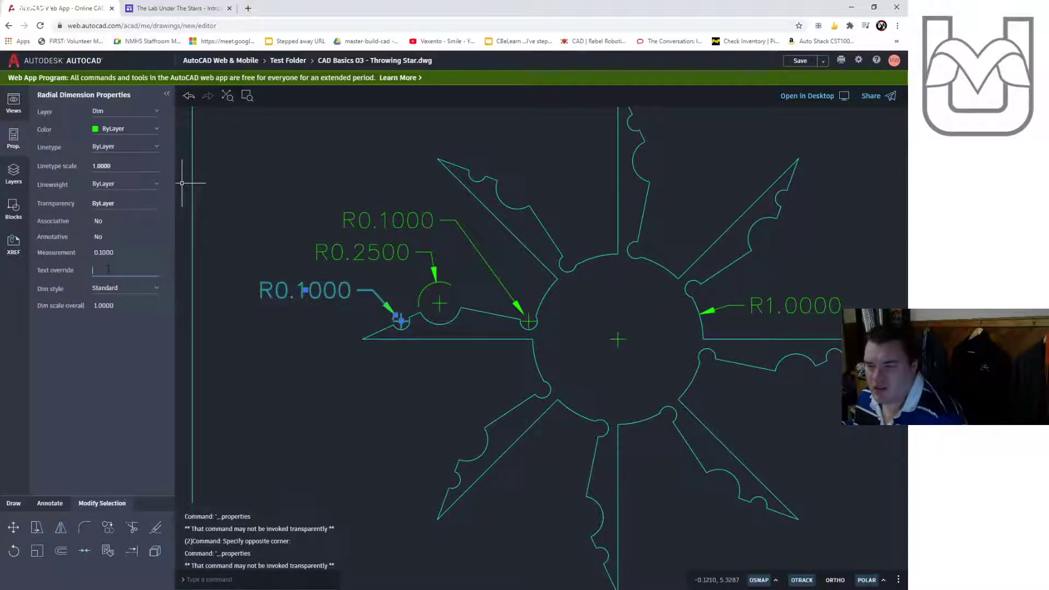
pyautogui.write('(ty')
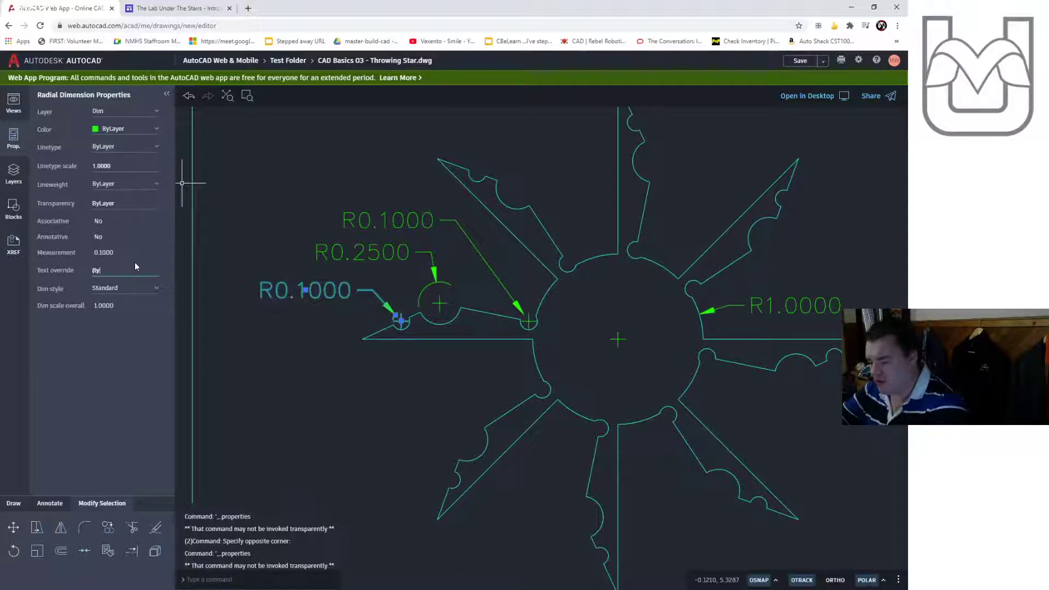
pyautogui.write('p.)')
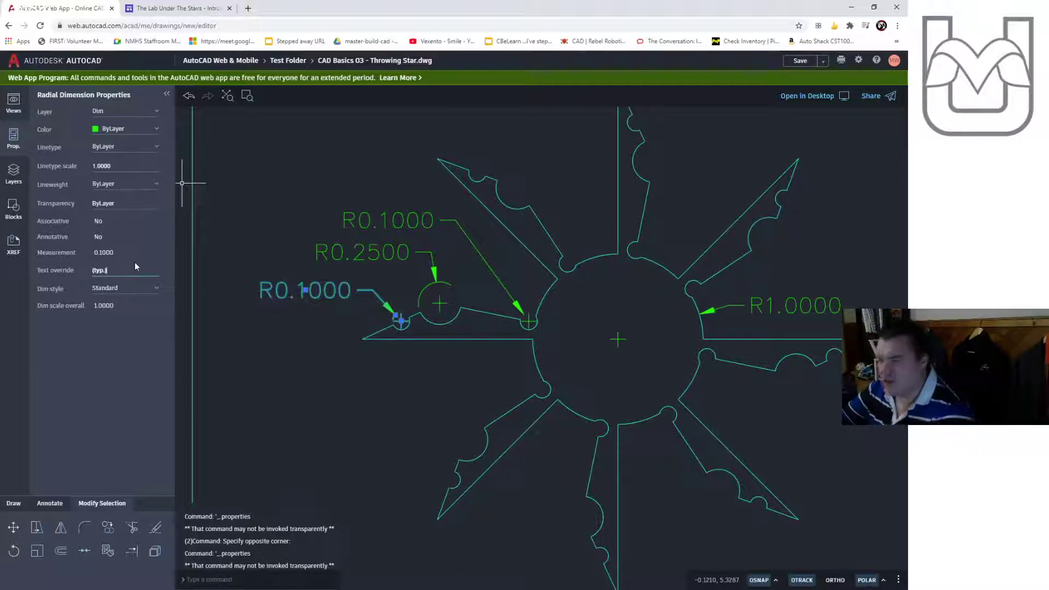
pyautogui.press('Return')
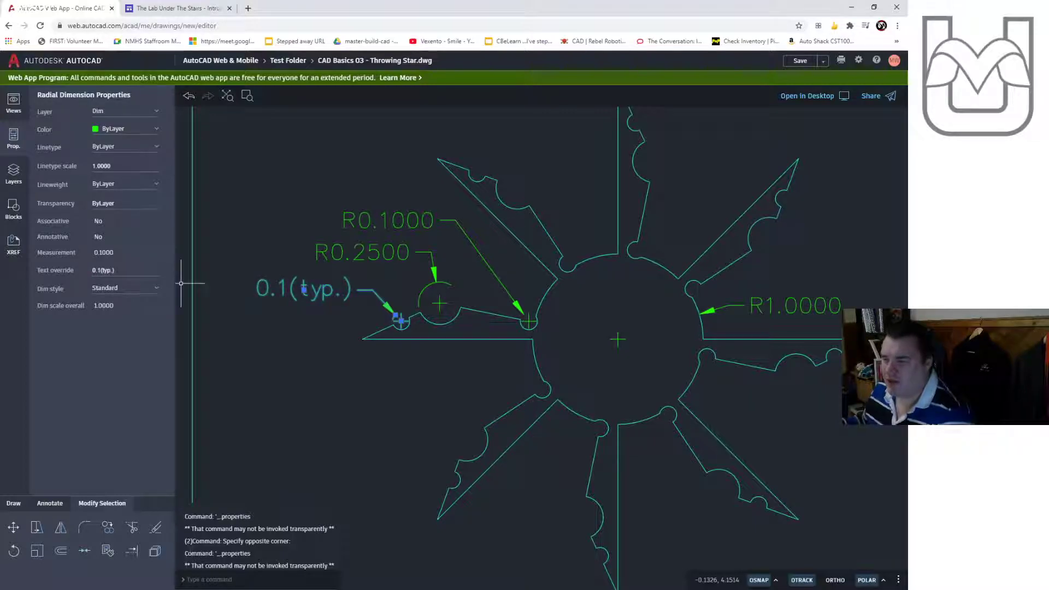
# Override the text of the left spike's large middle notch radius dimension with "R0.25(typ.)"
pyautogui.click(369, 252)
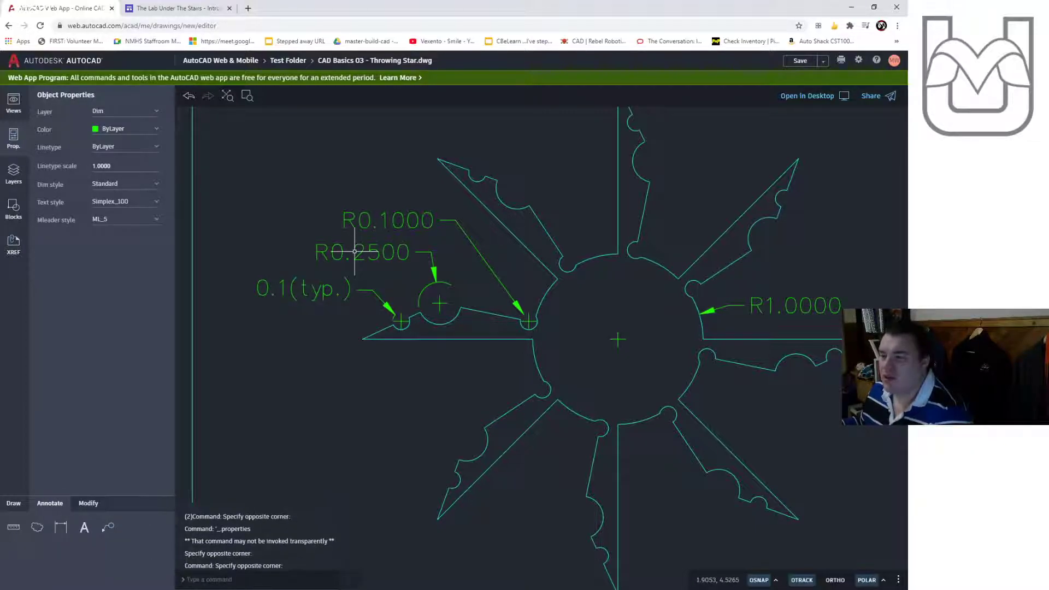
pyautogui.click(365, 252)
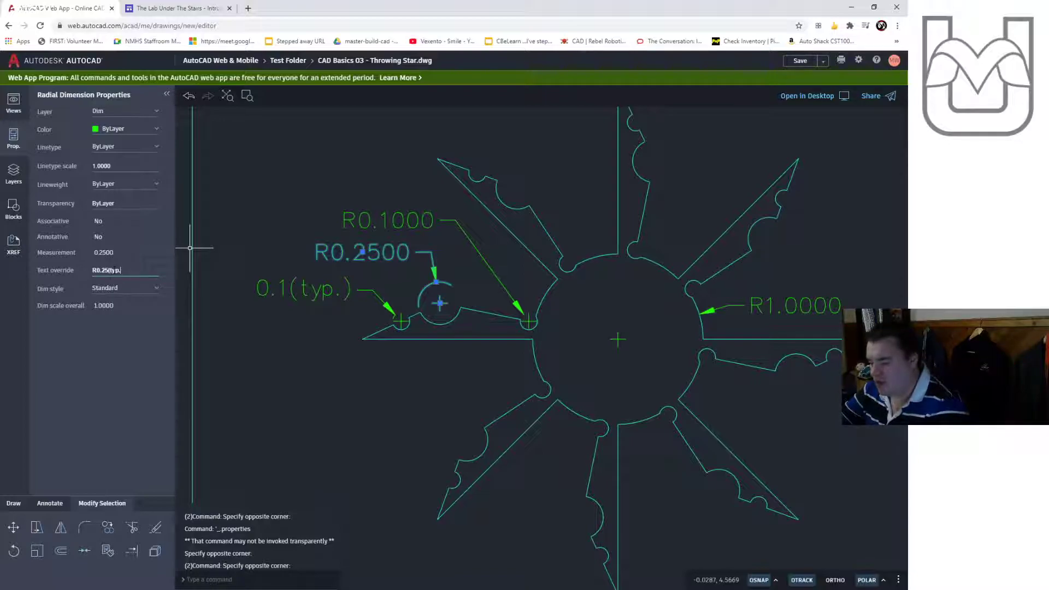
pyautogui.press('Return')
# Change the text override of the left spike's tip notch radius dimension to "R0.1(typ.)"
pyautogui.click(273, 287)
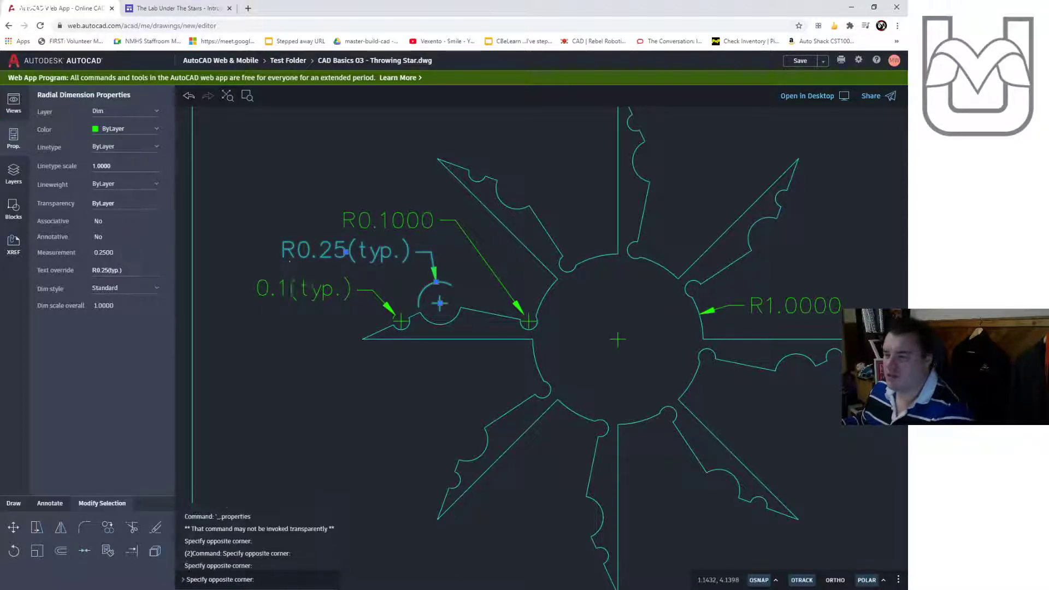
pyautogui.click(284, 286)
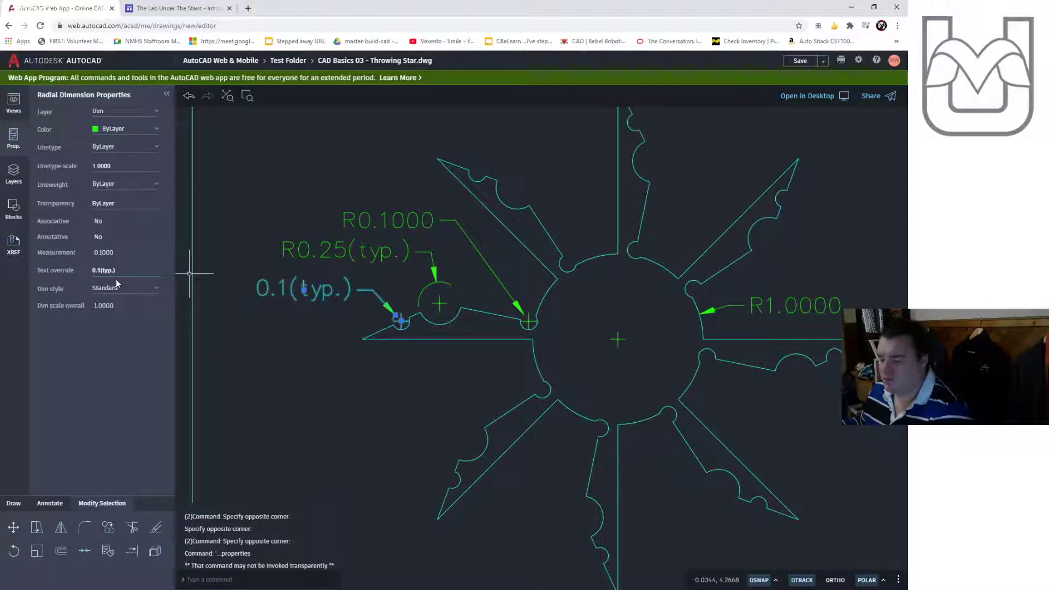
pyautogui.press('Return')
pyautogui.click(208, 248)
pyautogui.click(268, 288)
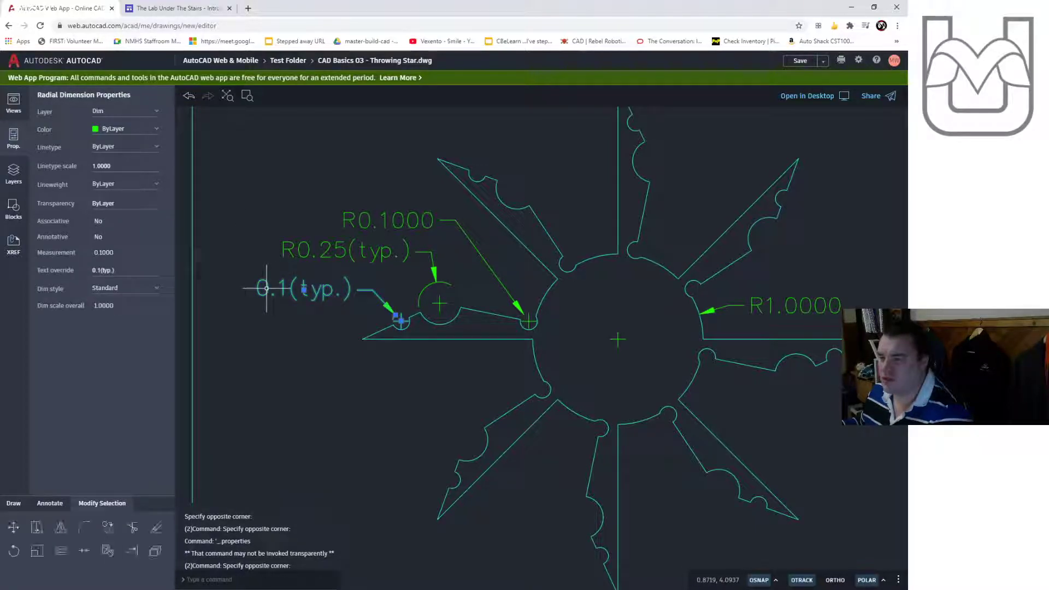
pyautogui.click(94, 271)
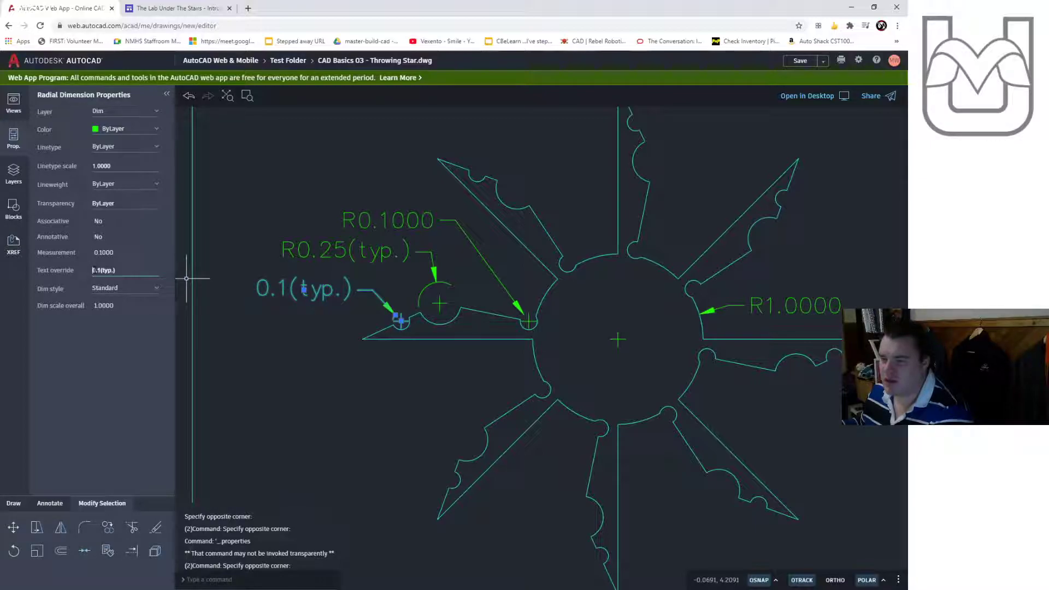
pyautogui.press('Return')
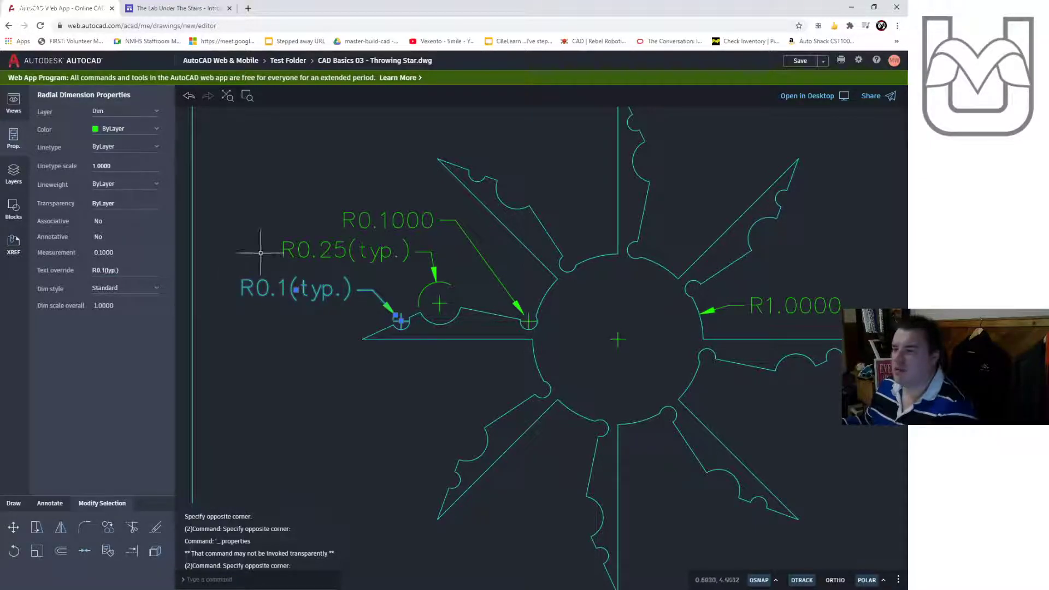
# Override the radius dimension text of the small notch beside the central circle with "R0.1(typ.)"
pyautogui.click(382, 220)
pyautogui.click(381, 220)
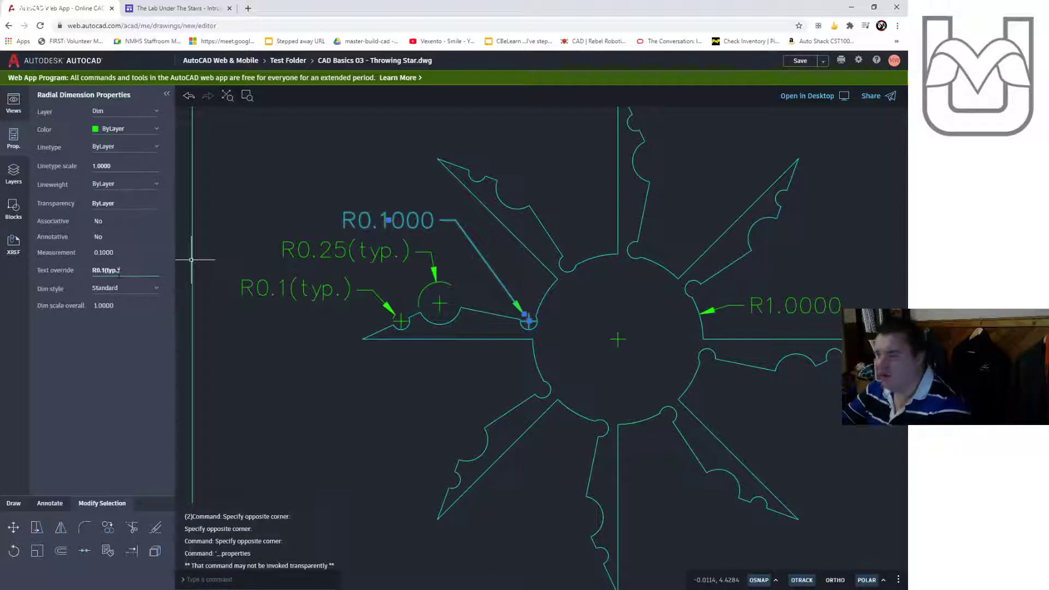
pyautogui.press('Return')
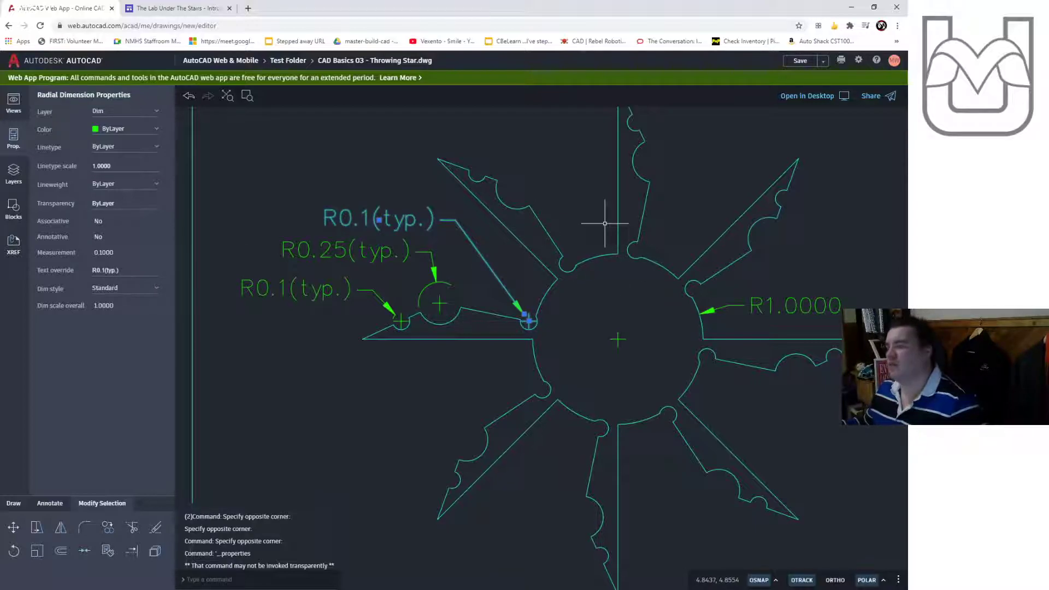
pyautogui.moveTo(605, 223); pyautogui.dragTo(497, 254, button='middle')
pyautogui.press('Escape')
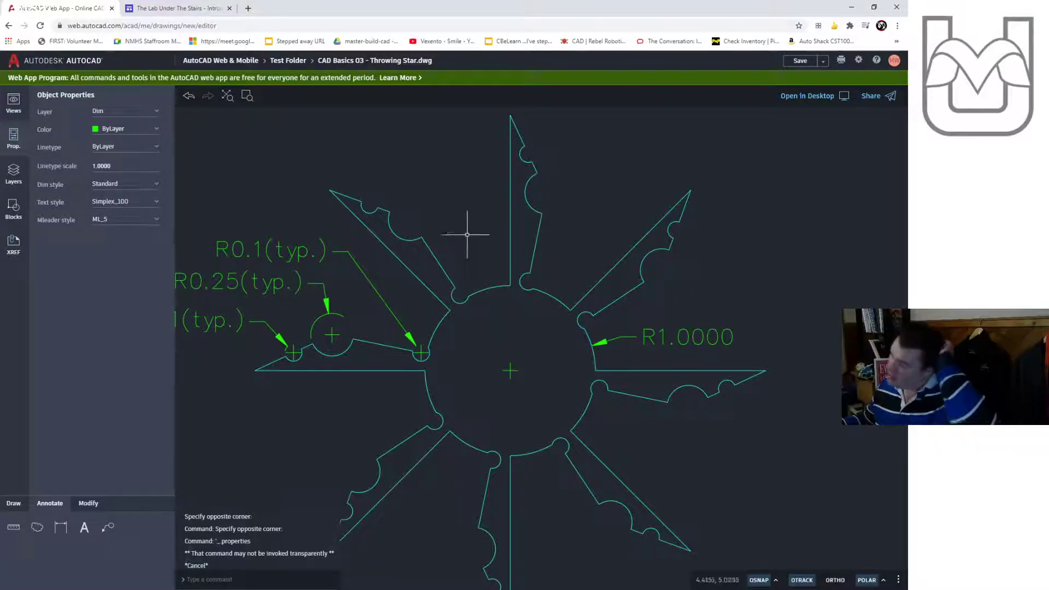
# Add an aligned dimension from the top spike's tip to the centre of its large notch, placing it outside the notched edge
pyautogui.moveTo(492, 279); pyautogui.dragTo(508, 328, button='middle')
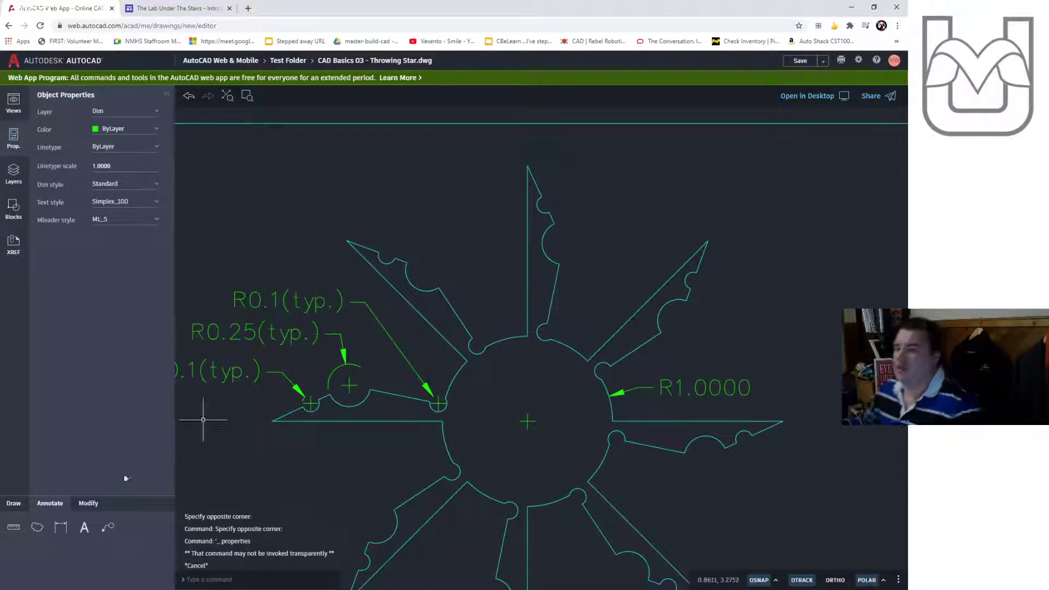
pyautogui.click(61, 527)
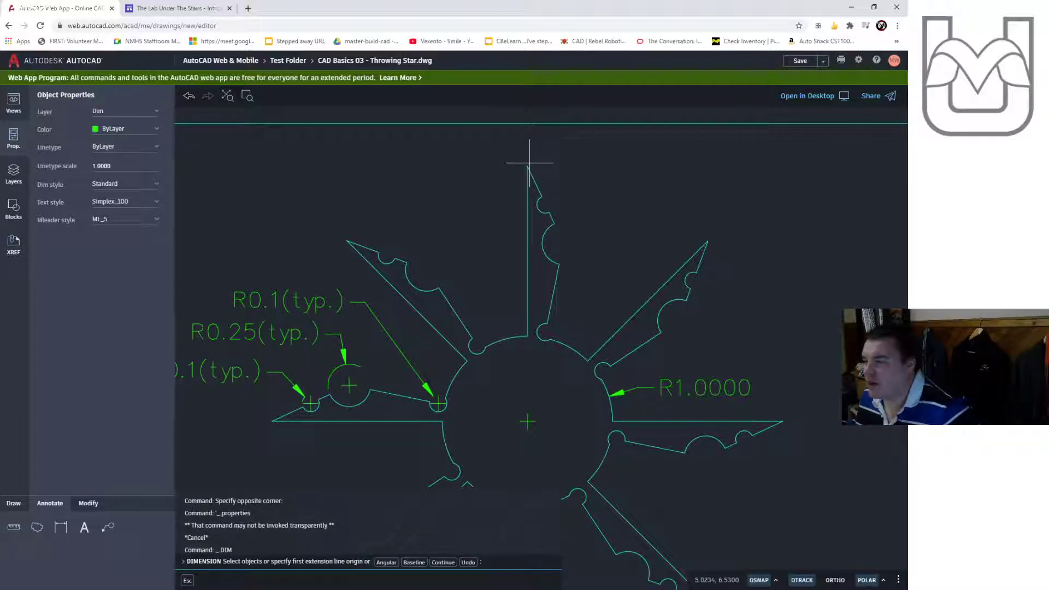
pyautogui.click(529, 164)
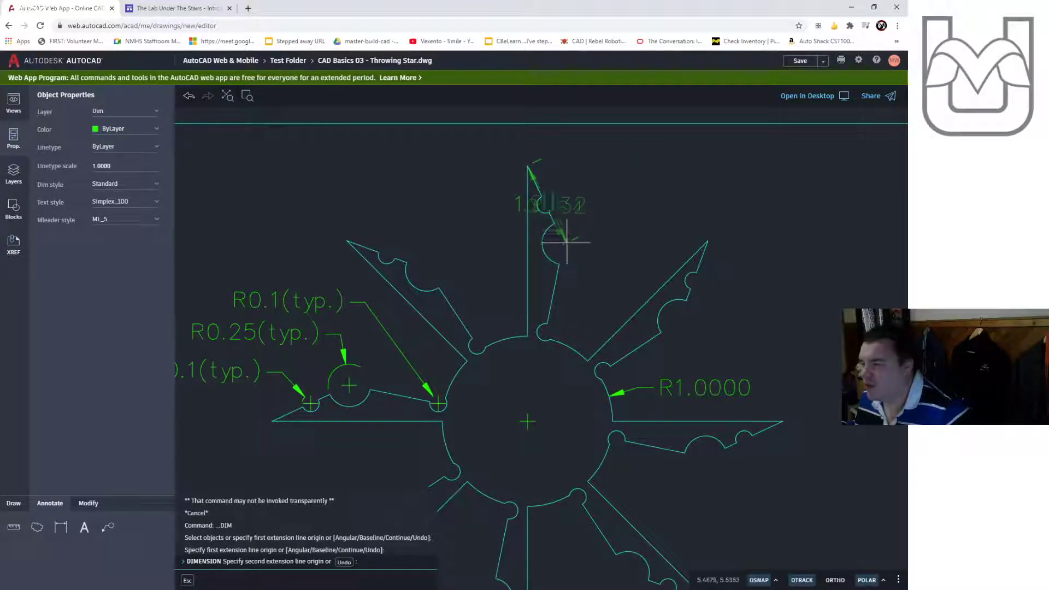
pyautogui.click(564, 242)
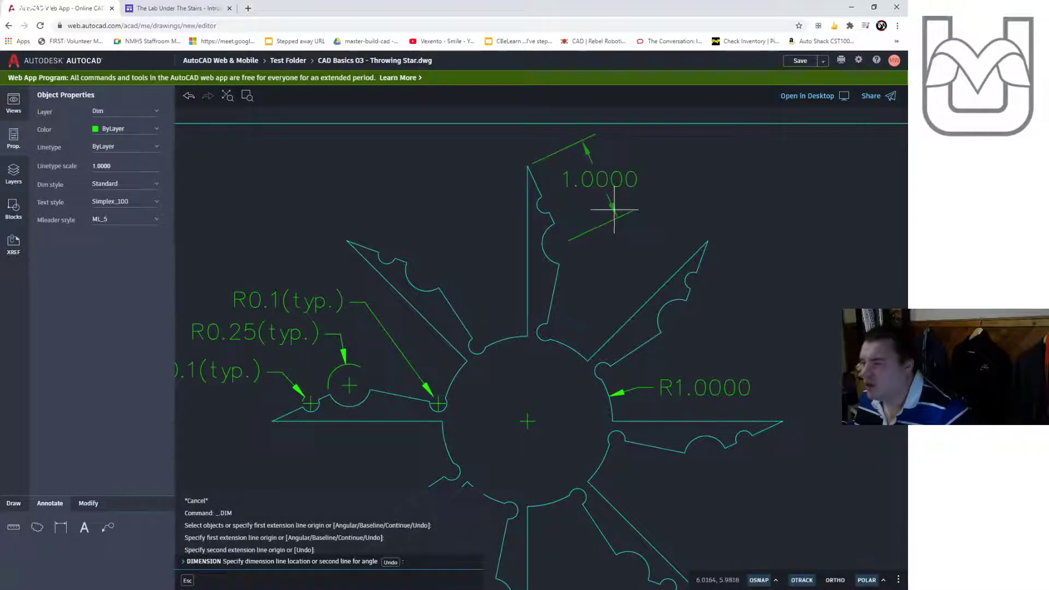
pyautogui.click(613, 209)
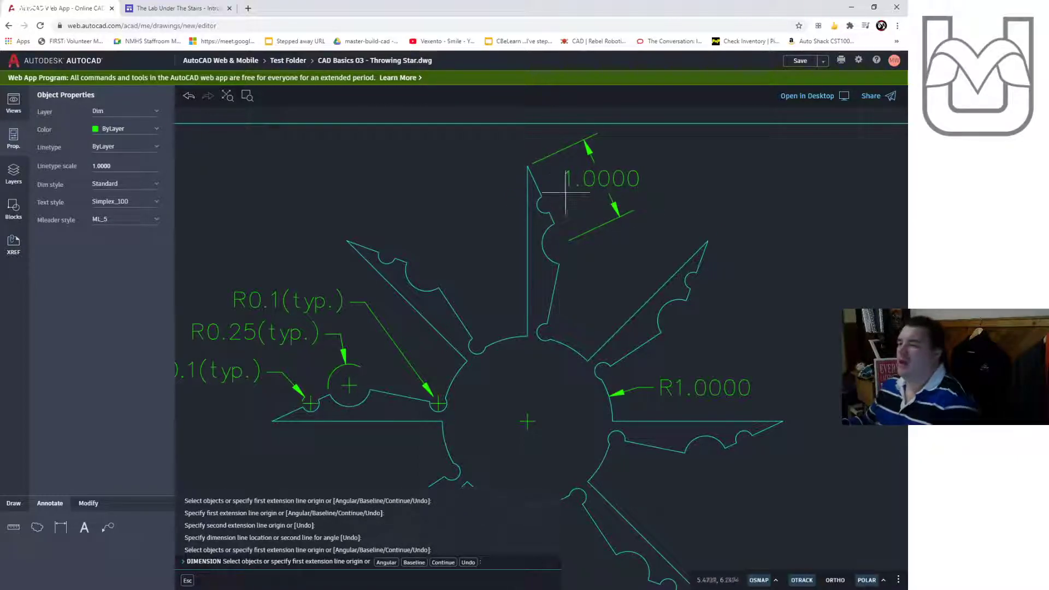
pyautogui.press('Escape')
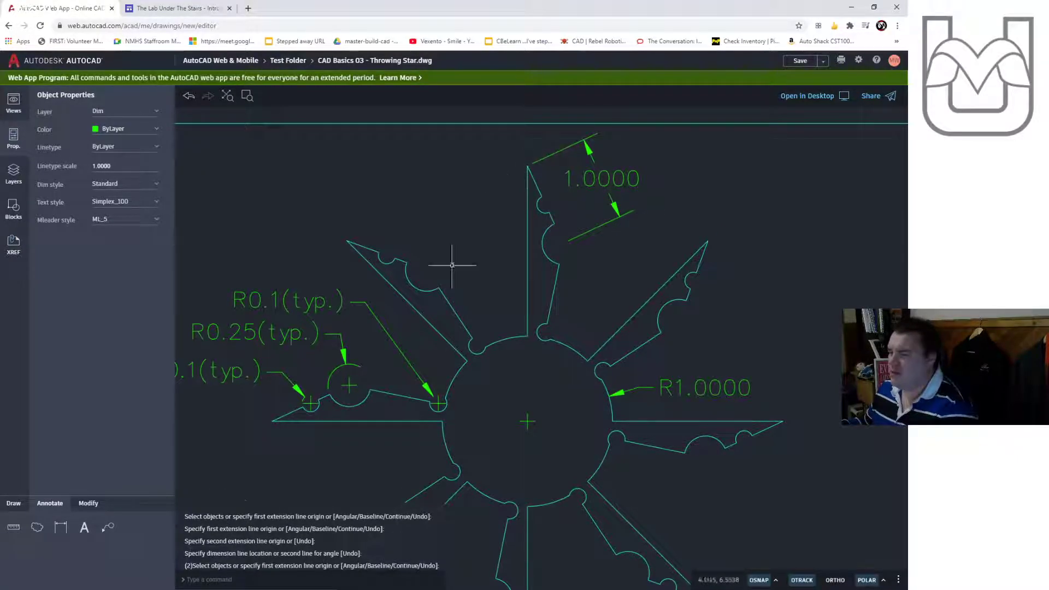
# Dimension the top spike's straight vertical edge from its tip to the central circle, placing the dimension beside the un-notched edge
pyautogui.click(61, 527)
pyautogui.click(535, 166)
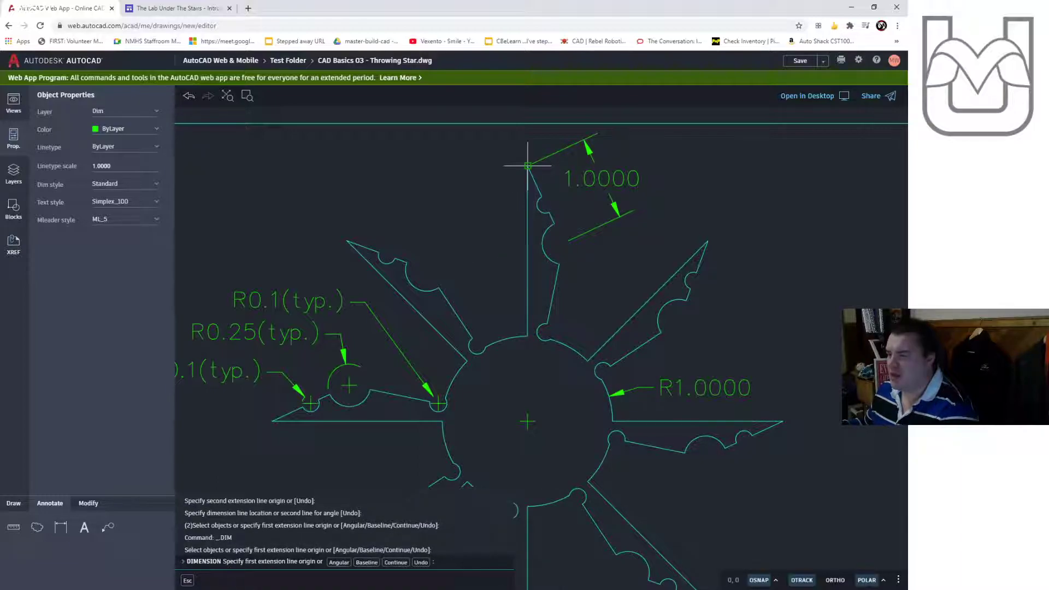
pyautogui.click(528, 336)
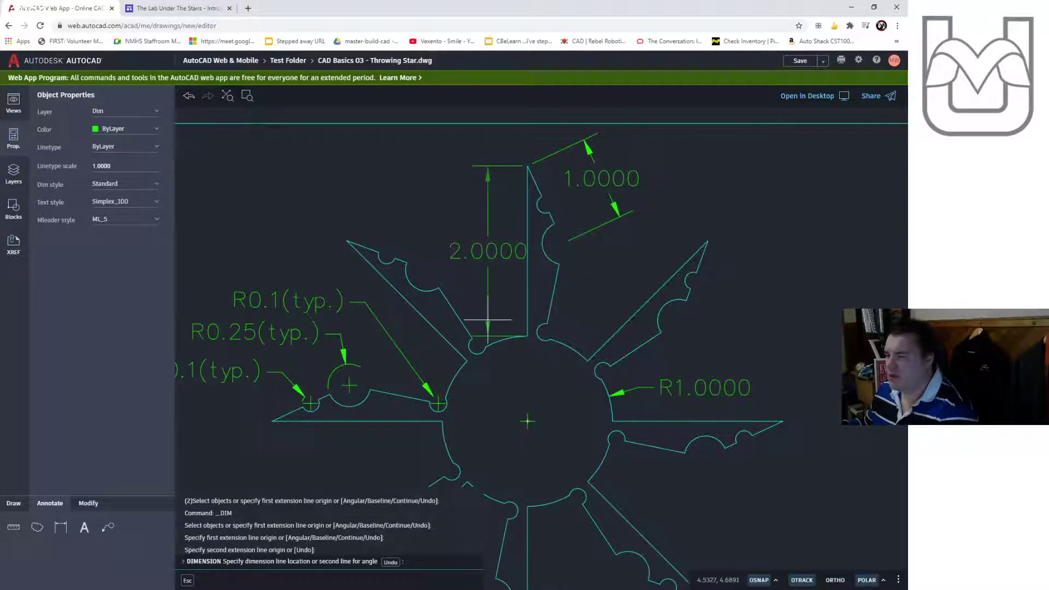
pyautogui.click(497, 313)
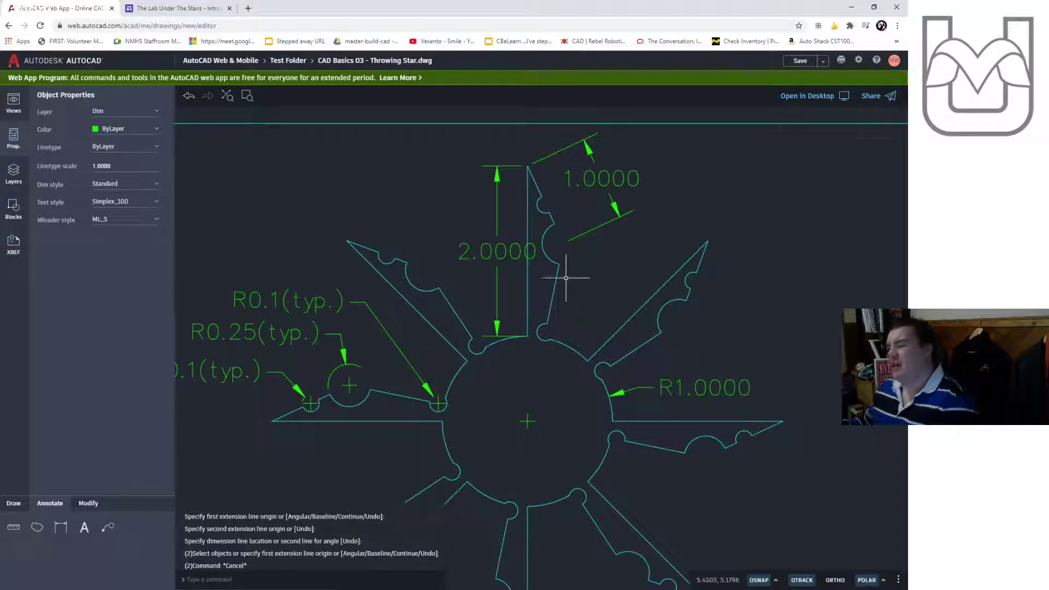
# Check the top spike's vertical length dimension against the reference drawing
pyautogui.scroll(2, 558, 269)
pyautogui.click(460, 242)
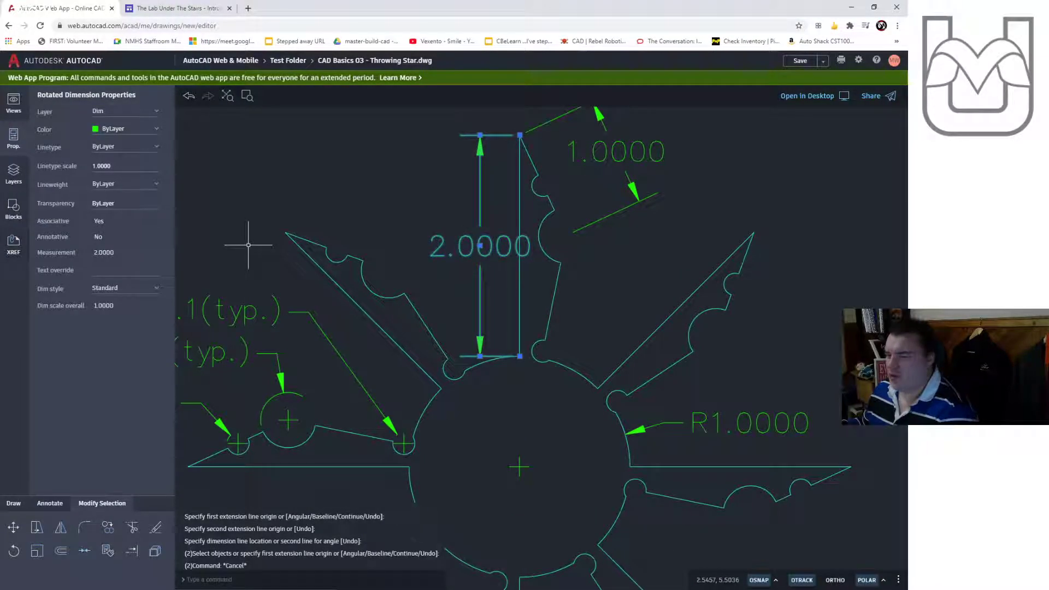
pyautogui.click(52, 225)
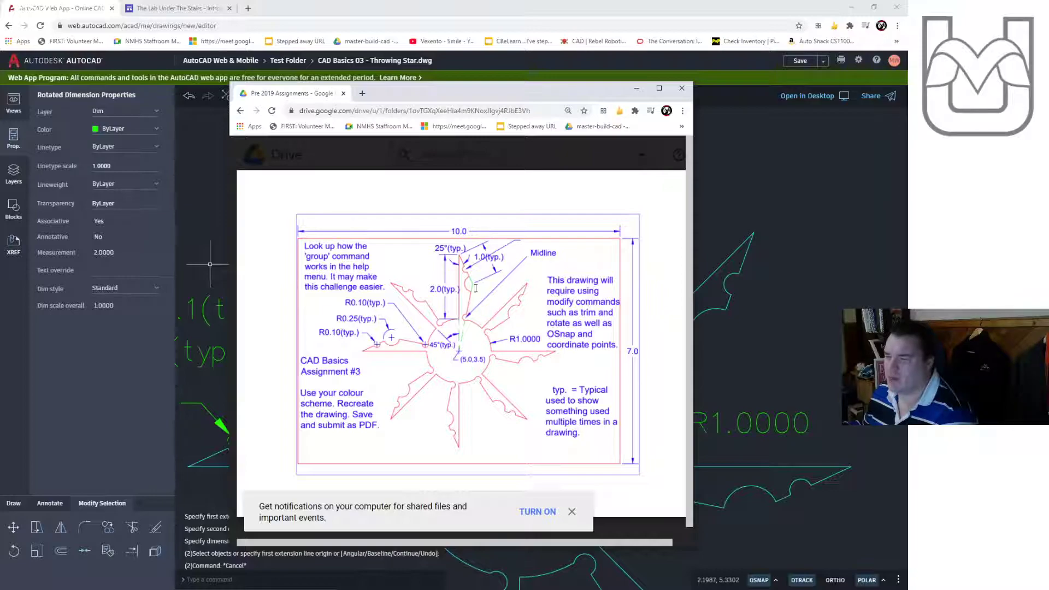
pyautogui.click(808, 281)
pyautogui.press('Escape')
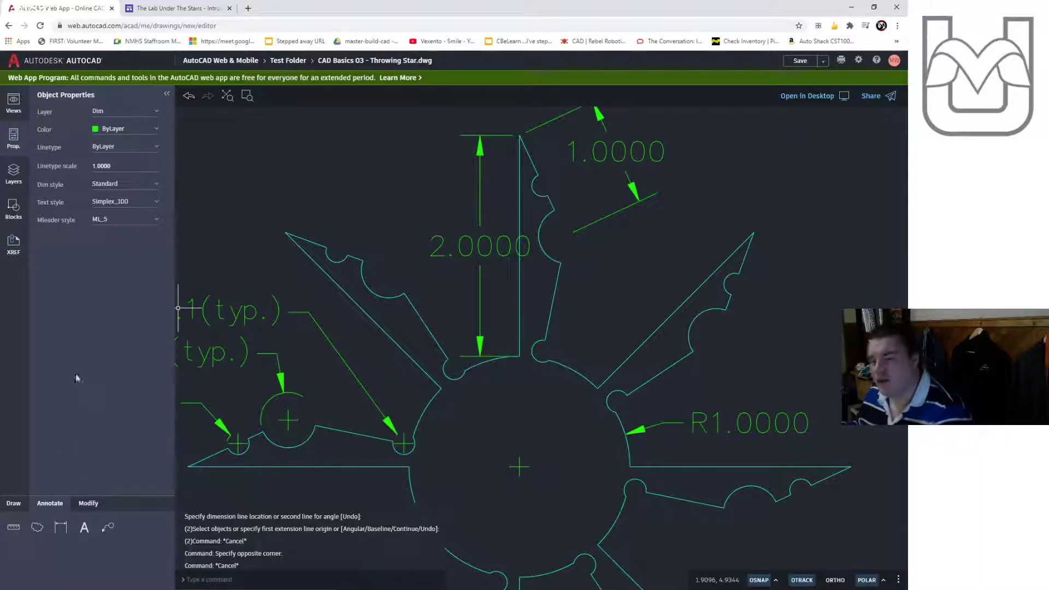
# Make the Hidden layer current and set its linetype to HIDDEN
pyautogui.click(24, 176)
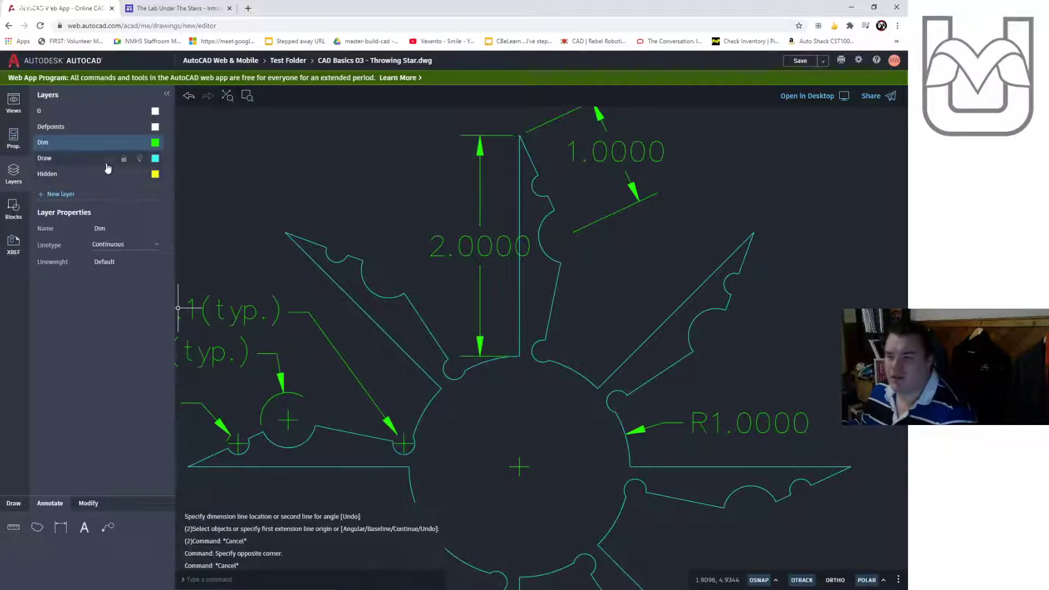
pyautogui.click(86, 174)
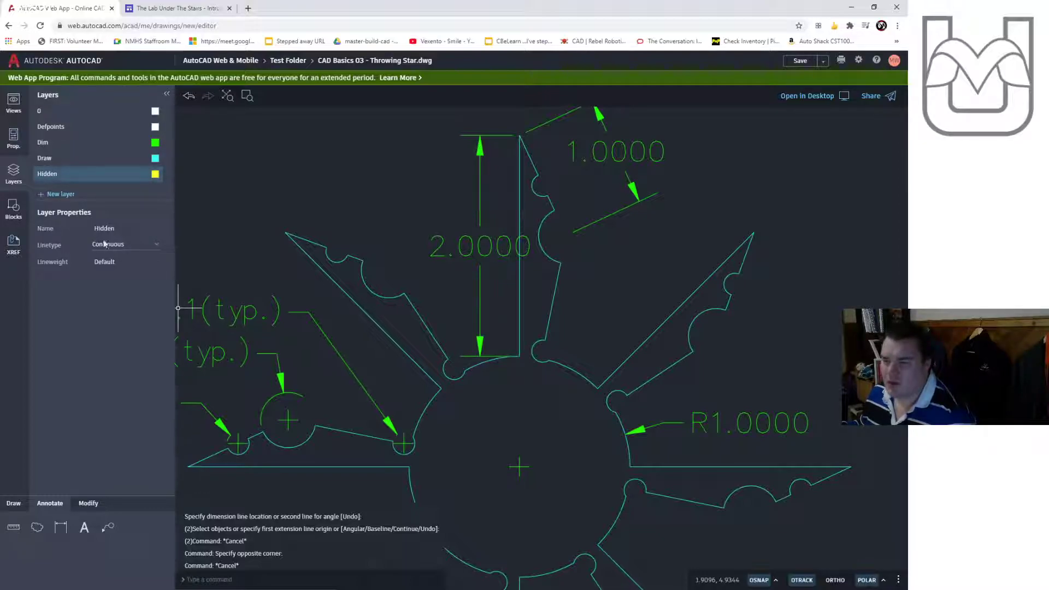
pyautogui.click(125, 247)
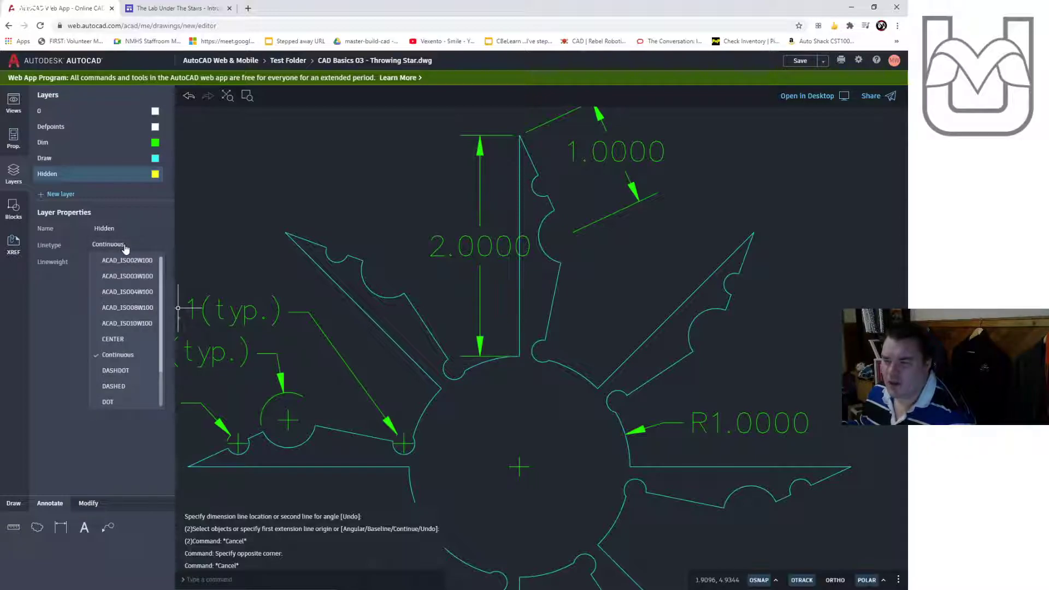
pyautogui.scroll(-1, 137, 377)
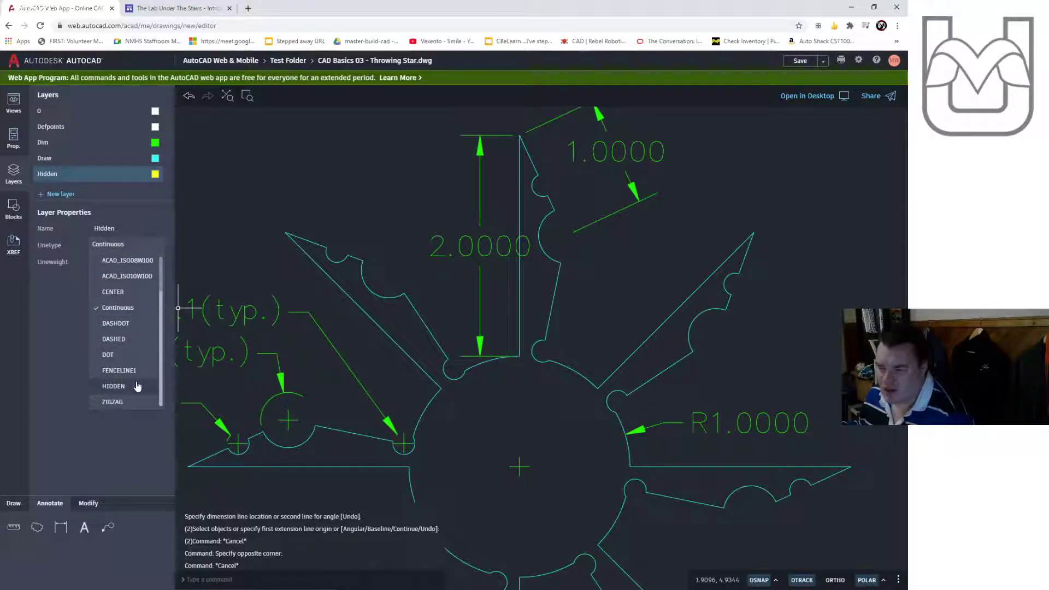
pyautogui.click(138, 387)
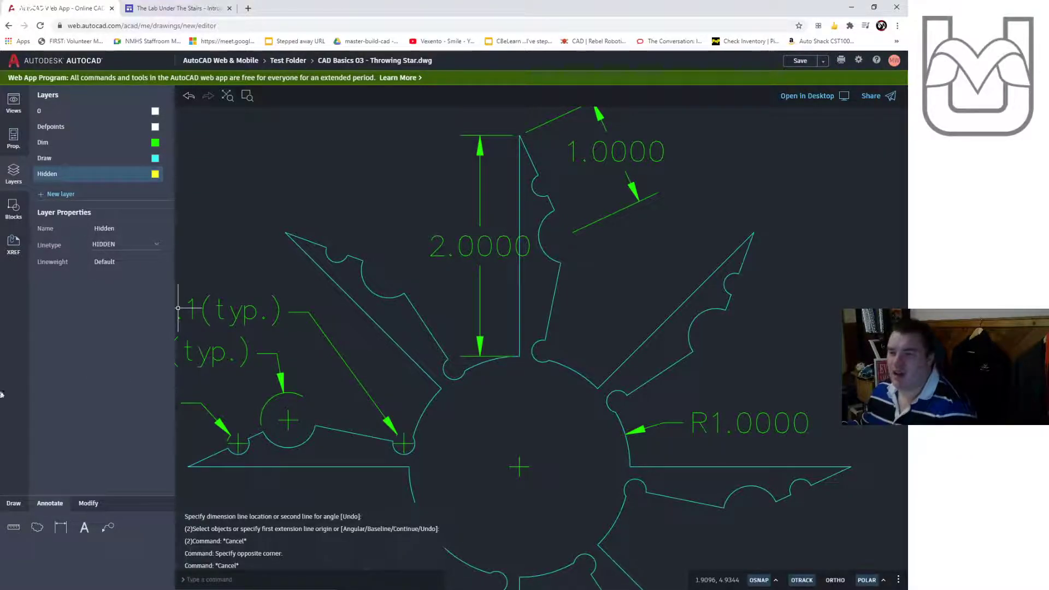
# Draw a diagonal test line on the Hidden layer in the empty area above the upper-right spike, and erase it
pyautogui.click(13, 504)
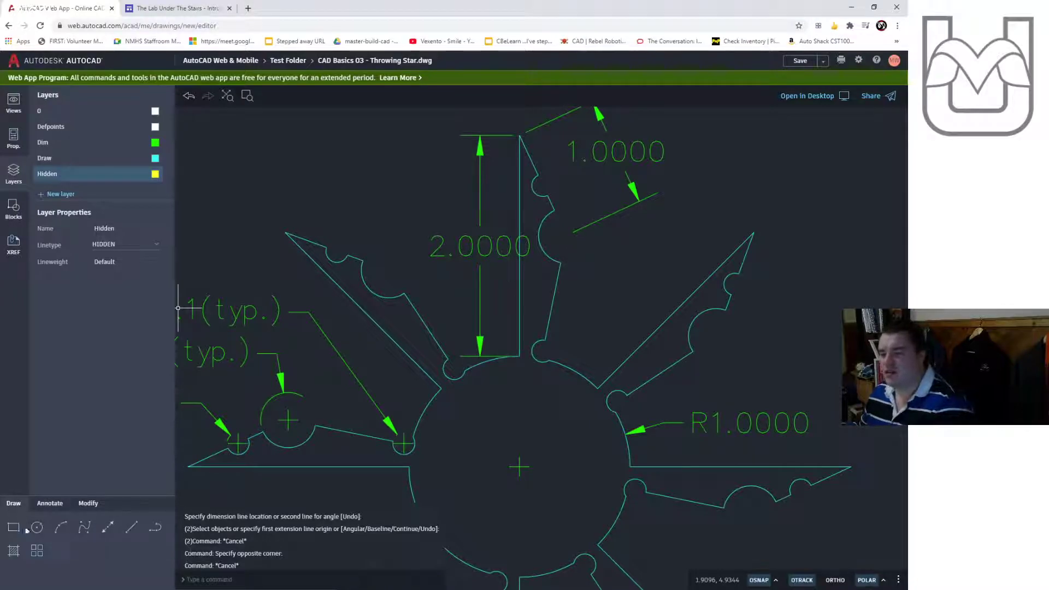
pyautogui.click(131, 528)
pyautogui.click(627, 302)
pyautogui.click(830, 152)
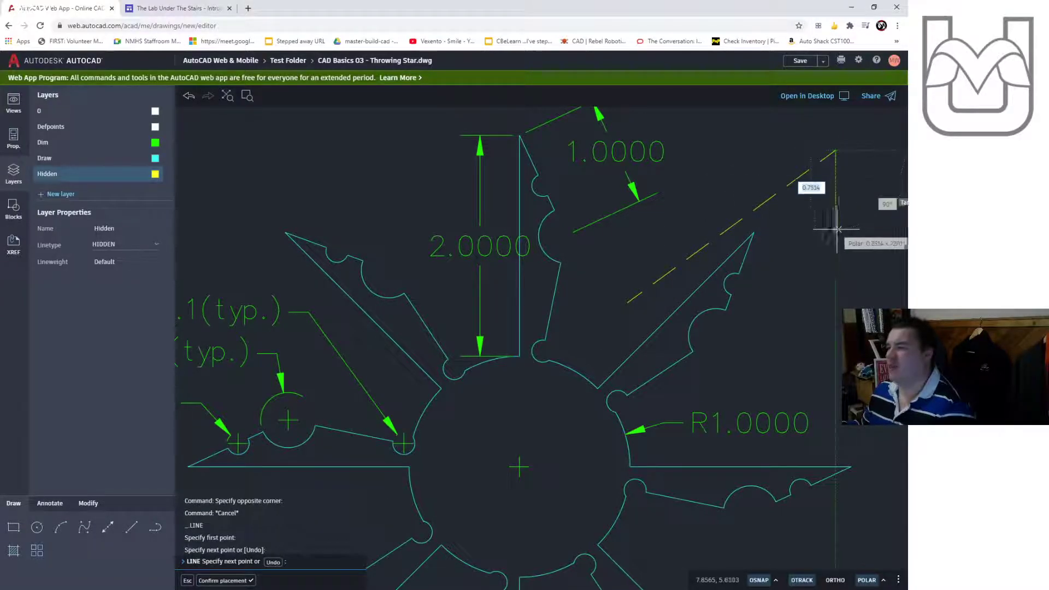
pyautogui.press('Escape')
pyautogui.press('Escape')
pyautogui.click(832, 180)
pyautogui.click(777, 160)
pyautogui.press('Delete')
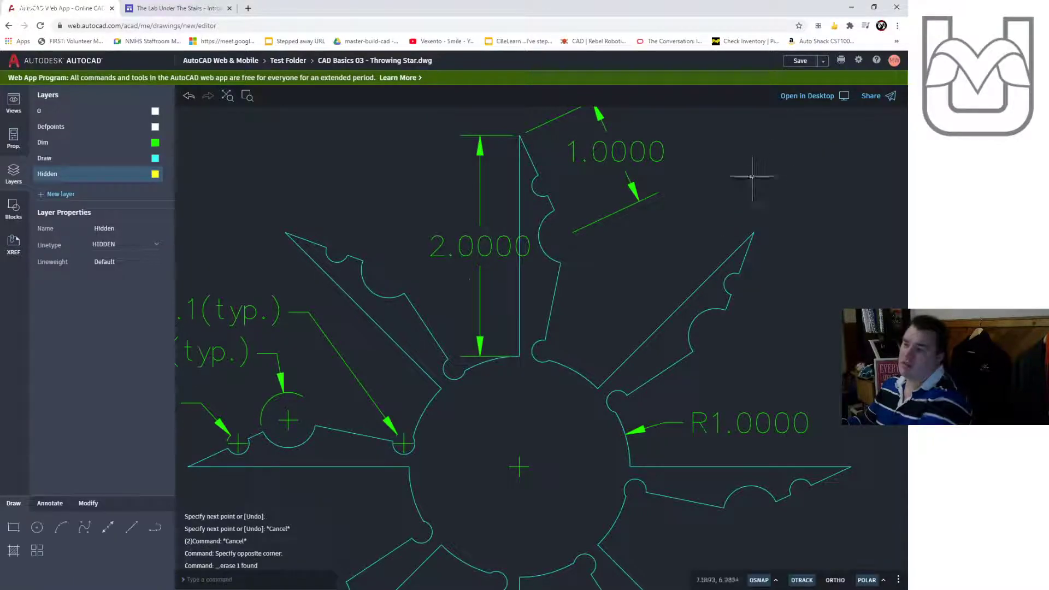
# Draw a hidden line from the central circle's centre up to the base of the top spike's straight edge
pyautogui.write('l')
pyautogui.press('Return')
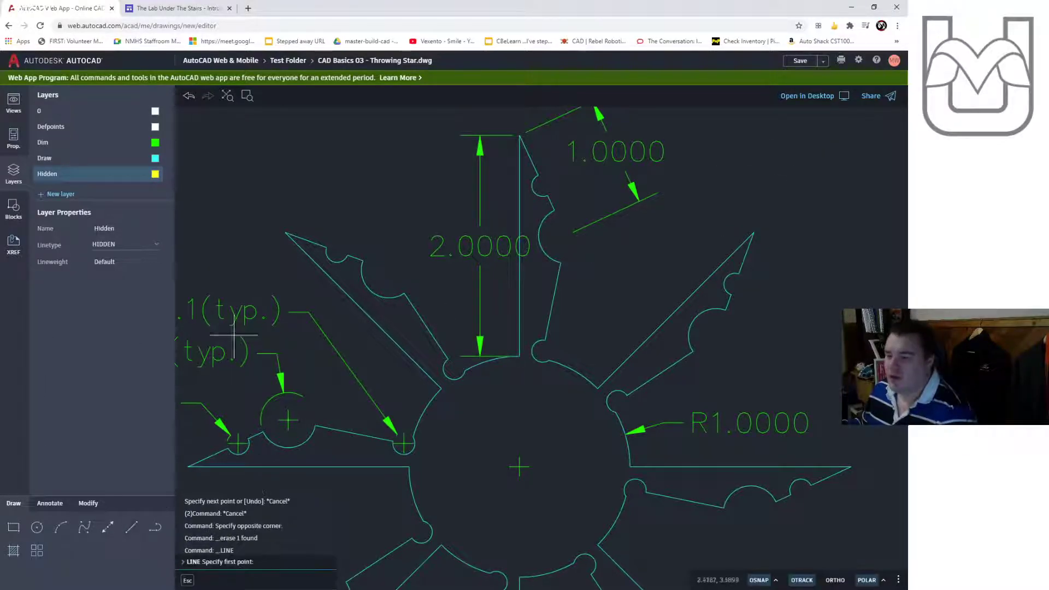
pyautogui.click(519, 467)
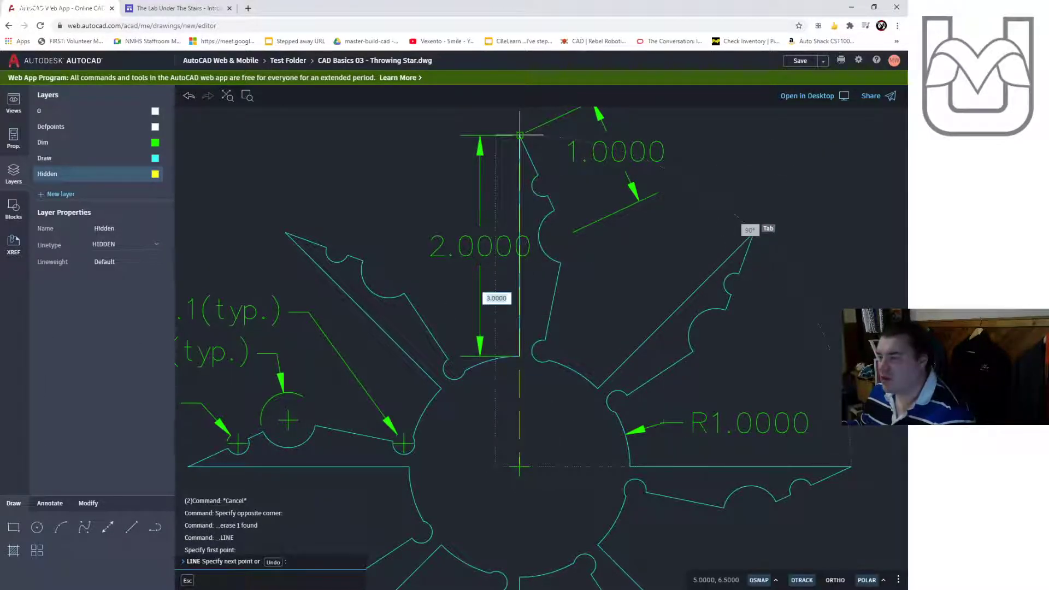
pyautogui.click(519, 356)
pyautogui.press('Escape')
pyautogui.press('Escape')
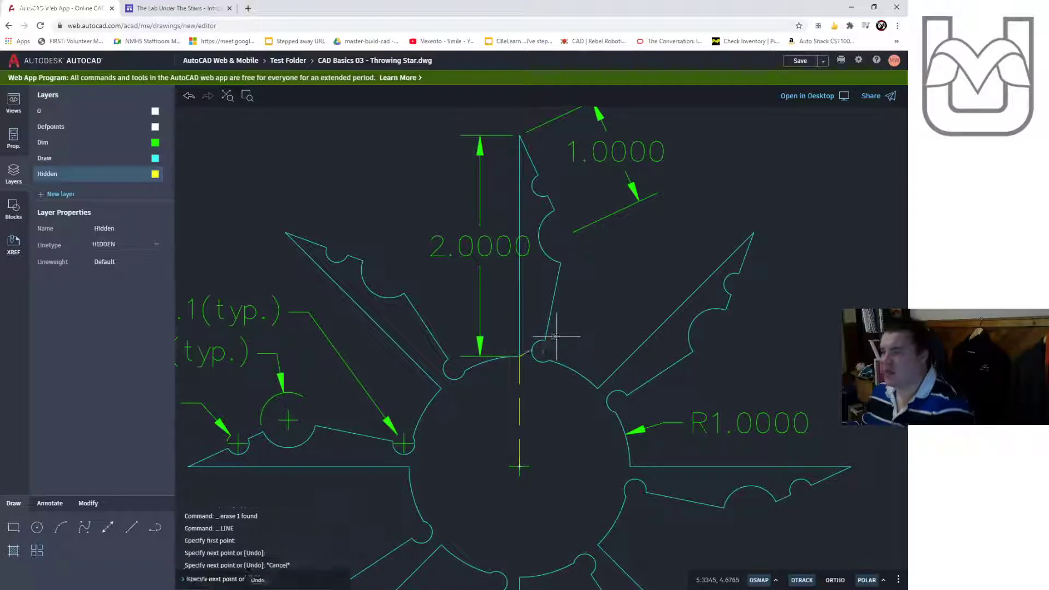
# Draw a hidden line from the central circle's centre to the centre of the top spike's large notch
pyautogui.press('Return')
pyautogui.click(519, 468)
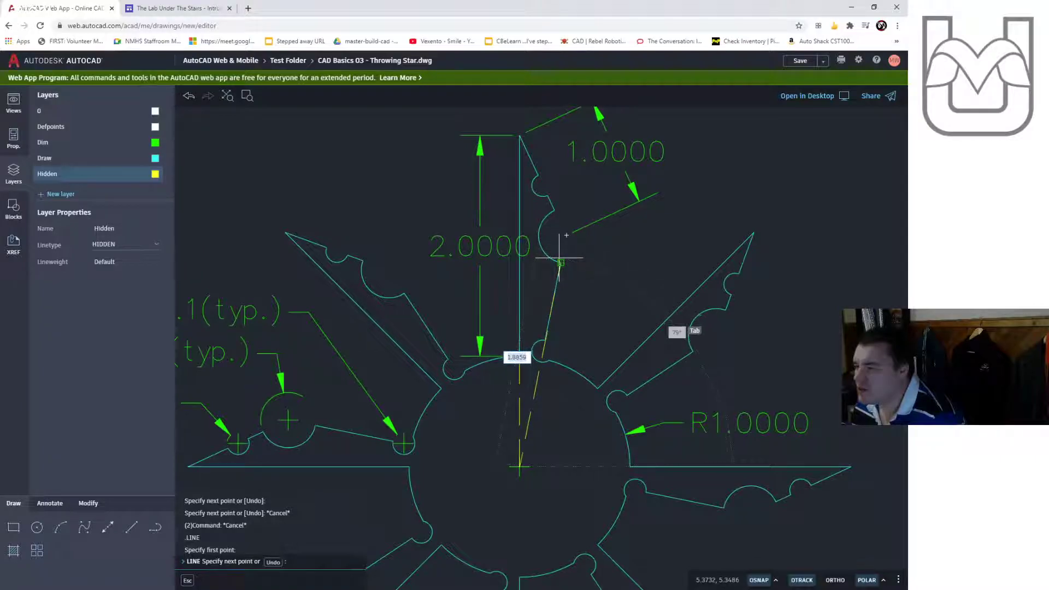
pyautogui.click(566, 236)
# Try continuing the hidden line from the large notch's centre to the upper end of the tip notch, and erase that segment
pyautogui.click(541, 180)
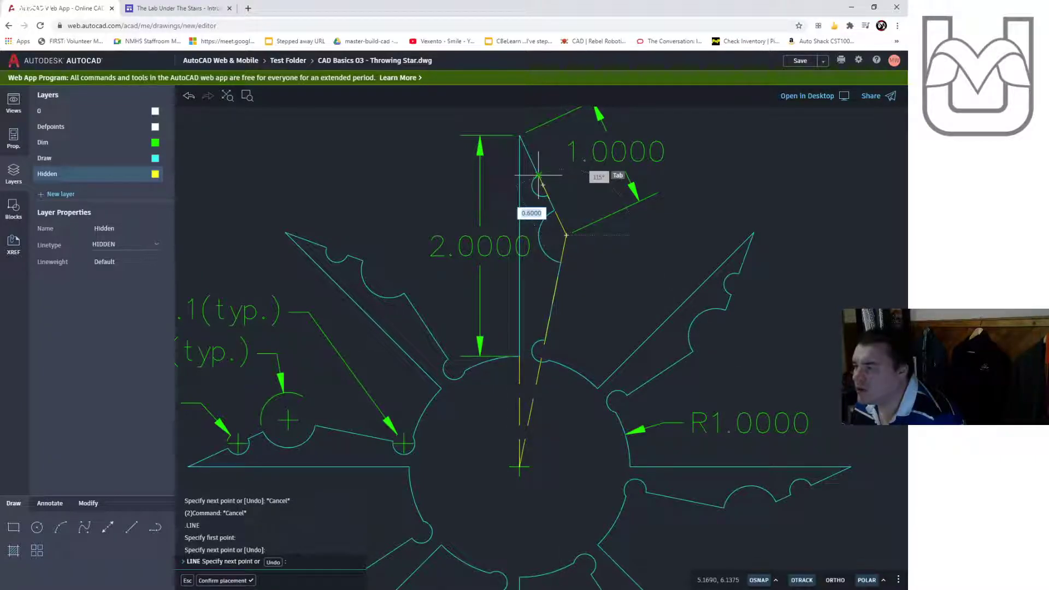
pyautogui.press('Escape')
pyautogui.press('Escape')
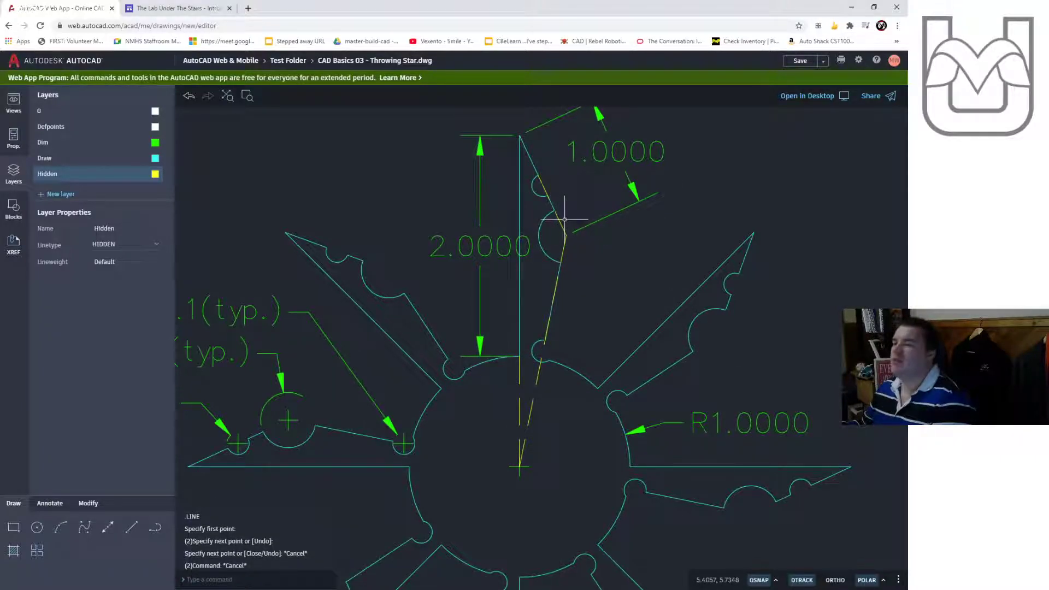
pyautogui.click(561, 222)
pyautogui.click(560, 221)
pyautogui.press('Delete')
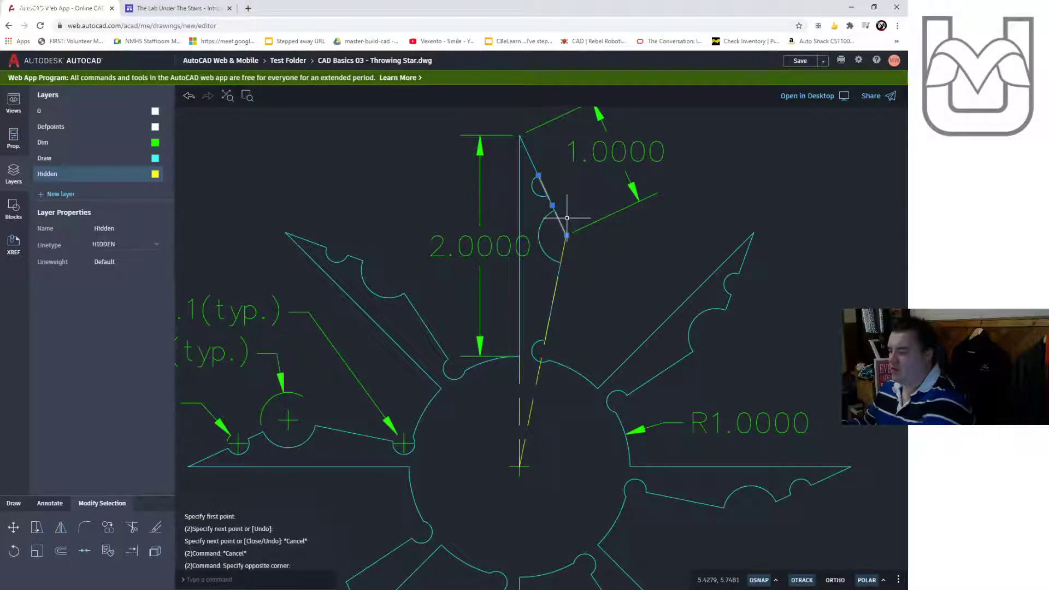
# Draw a hidden line from the centre of the top spike's large notch to the spike's tip
pyautogui.click(131, 528)
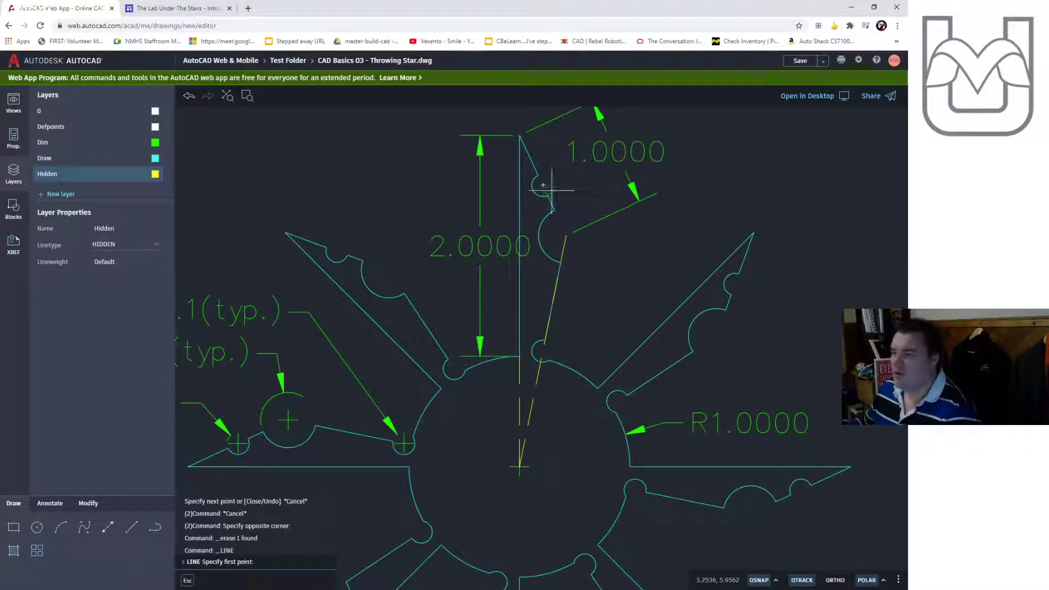
pyautogui.click(566, 235)
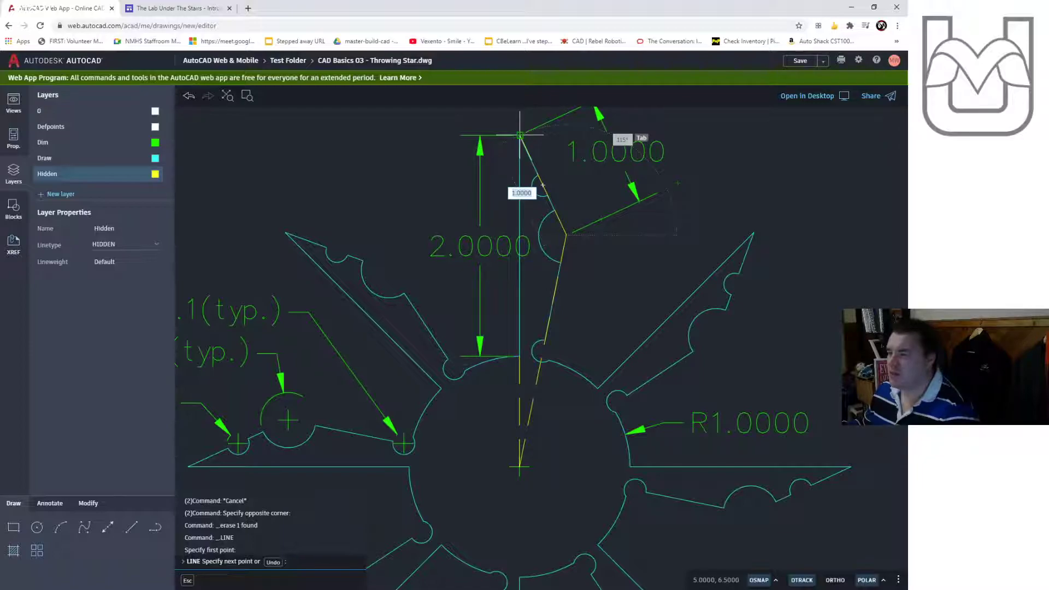
pyautogui.click(552, 188)
pyautogui.press('Escape')
pyautogui.press('Escape')
# Select the three hidden lines at the top spike and start DRAWORDER with the Under objects option
pyautogui.scroll(4, 569, 198)
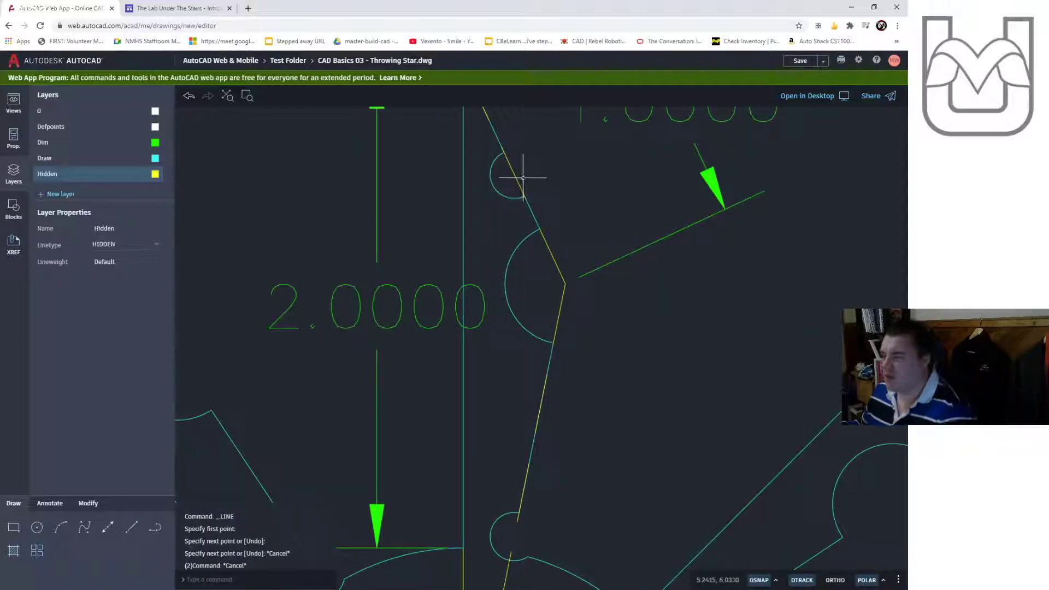
pyautogui.click(517, 174)
pyautogui.click(517, 178)
pyautogui.click(517, 177)
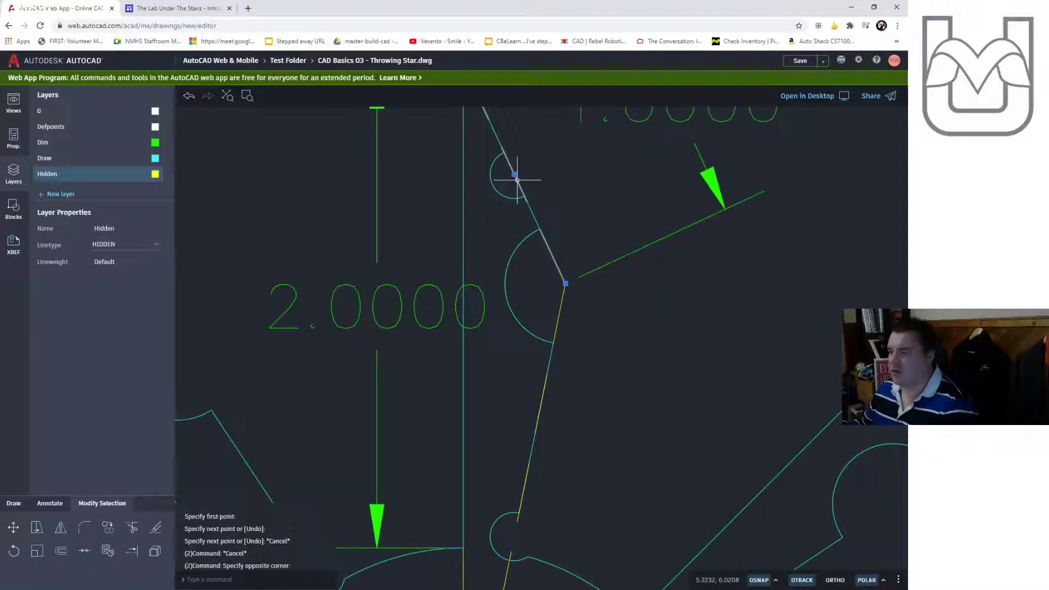
pyautogui.scroll(-3, 621, 390)
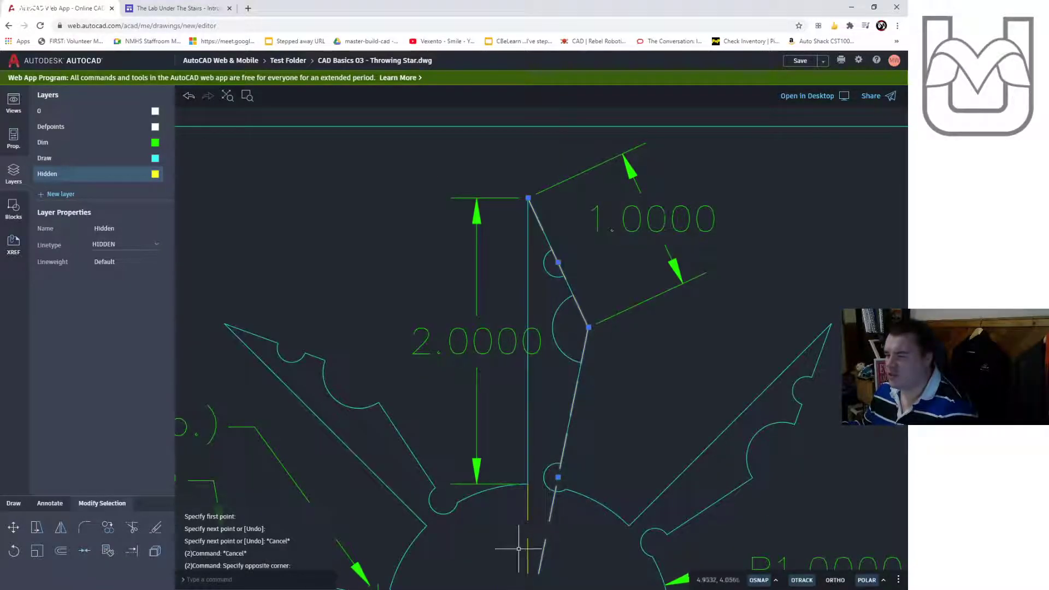
pyautogui.moveTo(638, 436); pyautogui.dragTo(645, 300, button='middle')
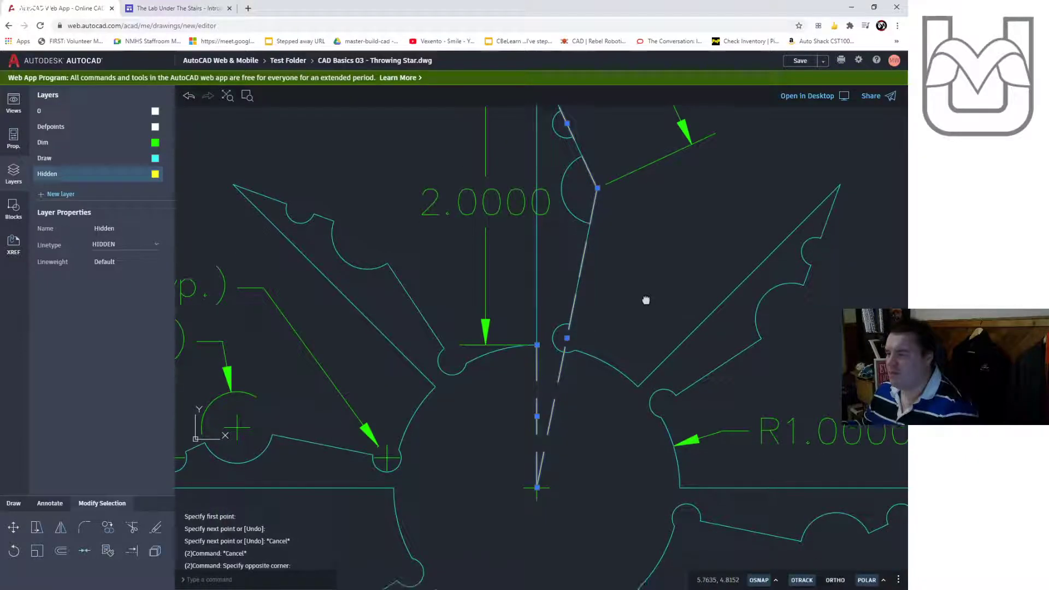
pyautogui.rightClick(551, 398)
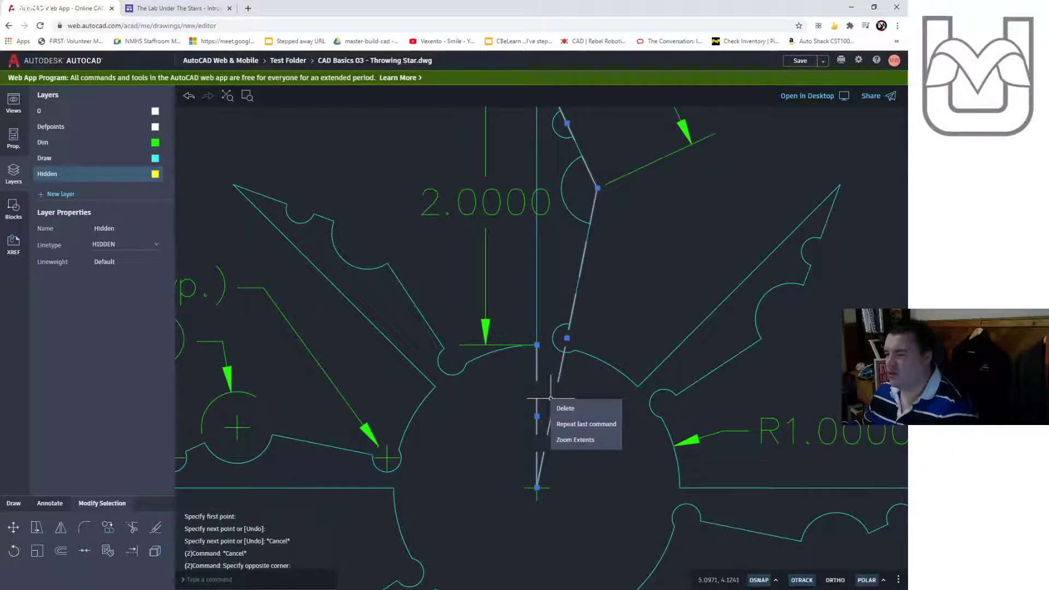
pyautogui.click(547, 400)
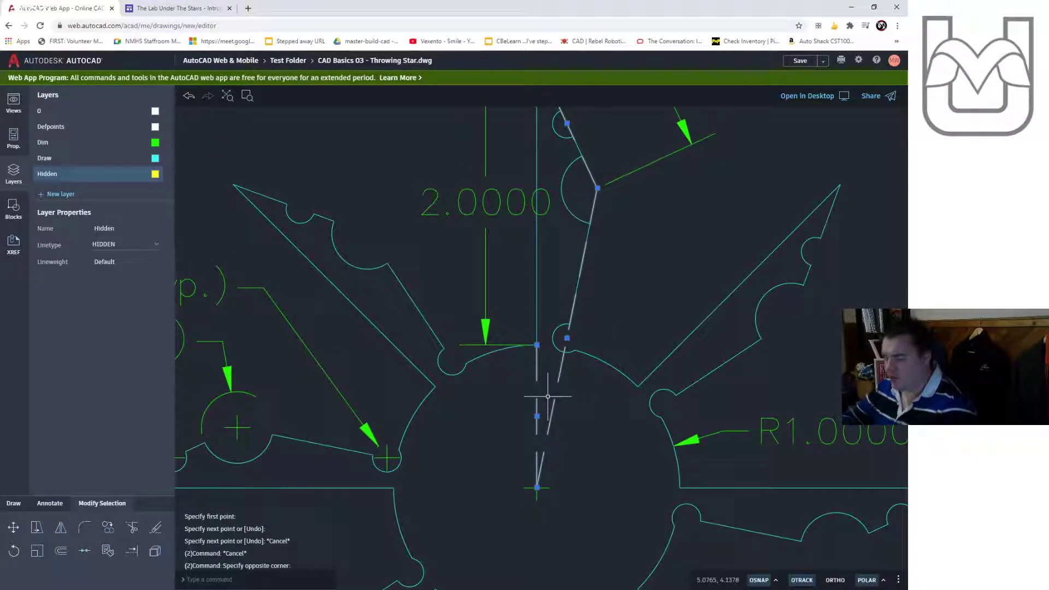
pyautogui.write('or')
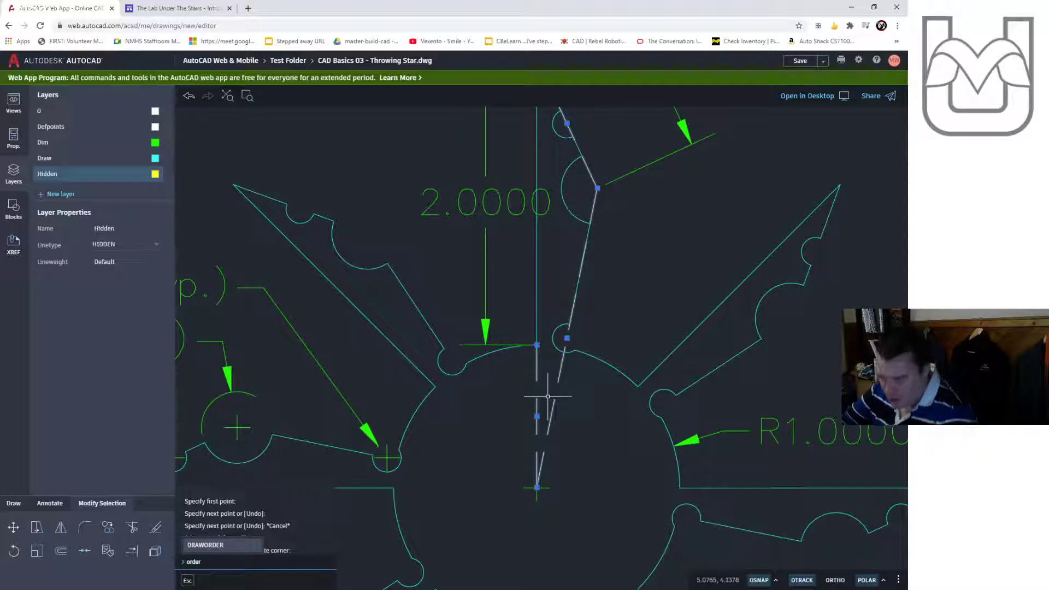
pyautogui.write('der')
pyautogui.press('Return')
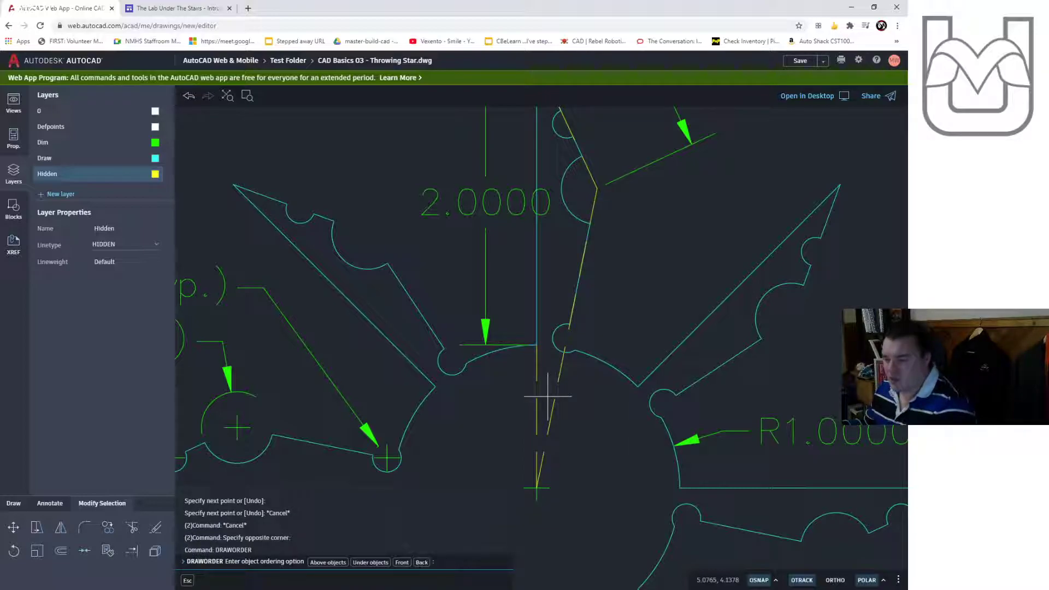
pyautogui.click(371, 563)
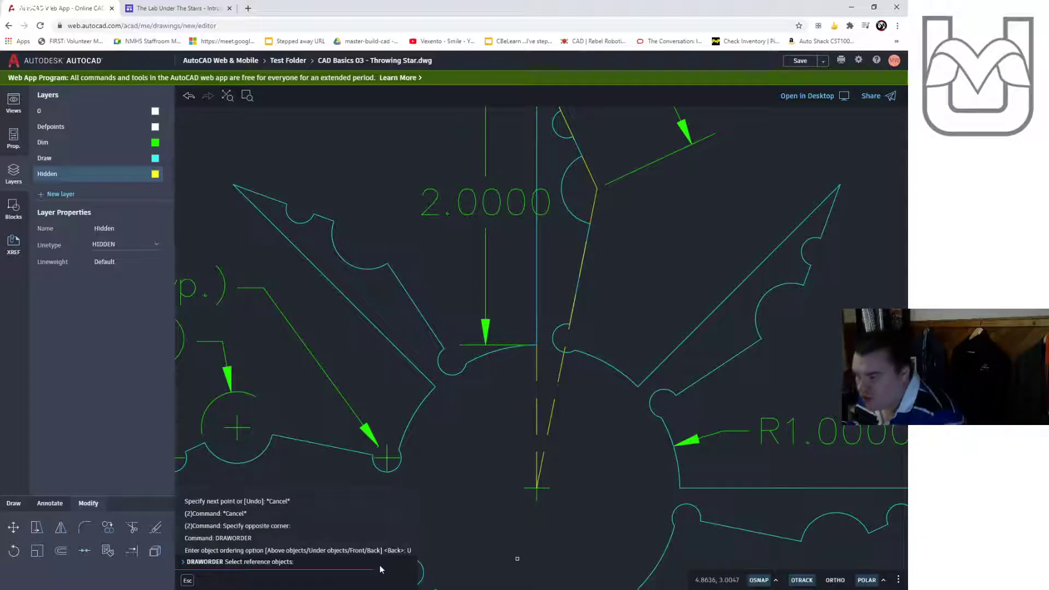
# Try using the three hidden lines themselves as the reference objects for the draw-order change
pyautogui.click(559, 377)
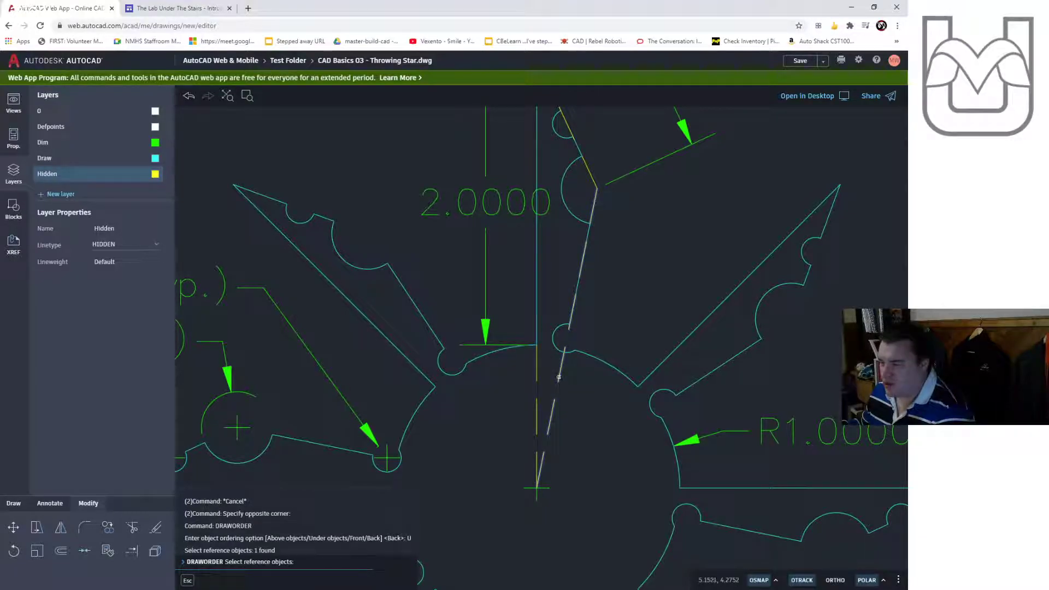
pyautogui.doubleClick(535, 369)
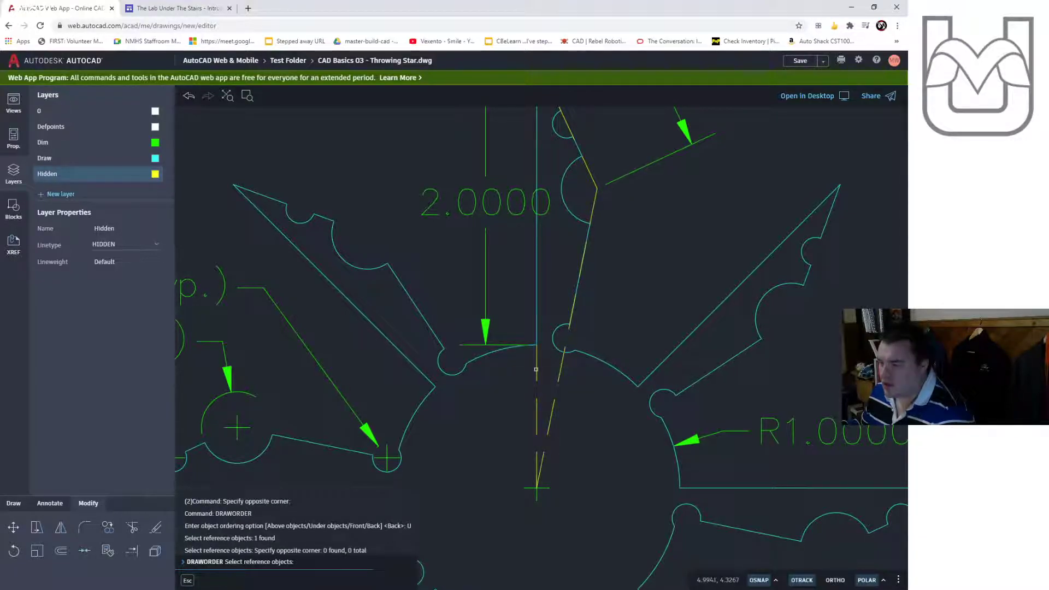
pyautogui.click(537, 369)
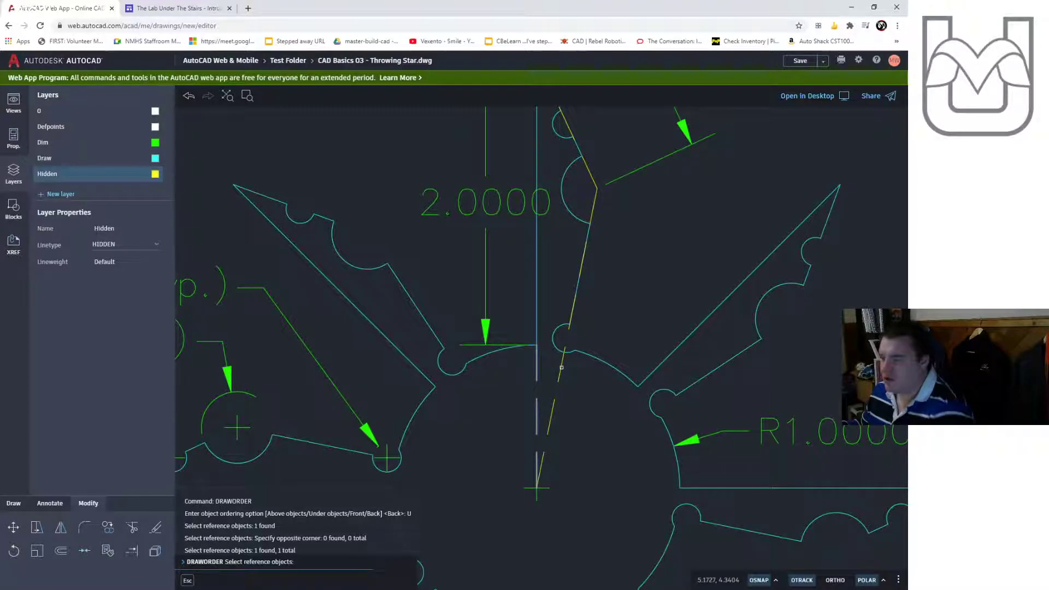
pyautogui.click(561, 367)
pyautogui.click(537, 369)
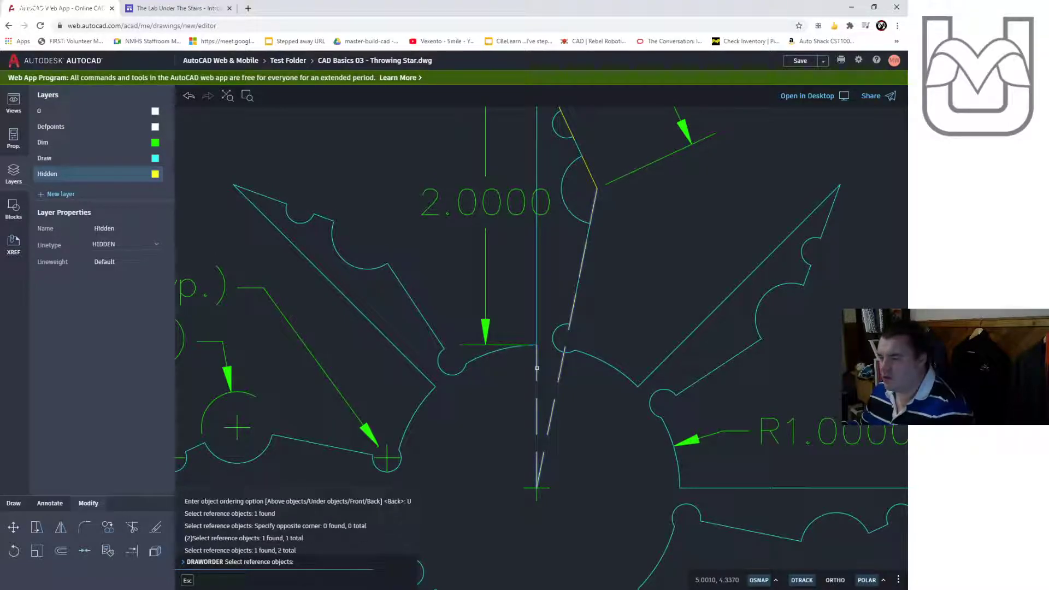
pyautogui.click(588, 173)
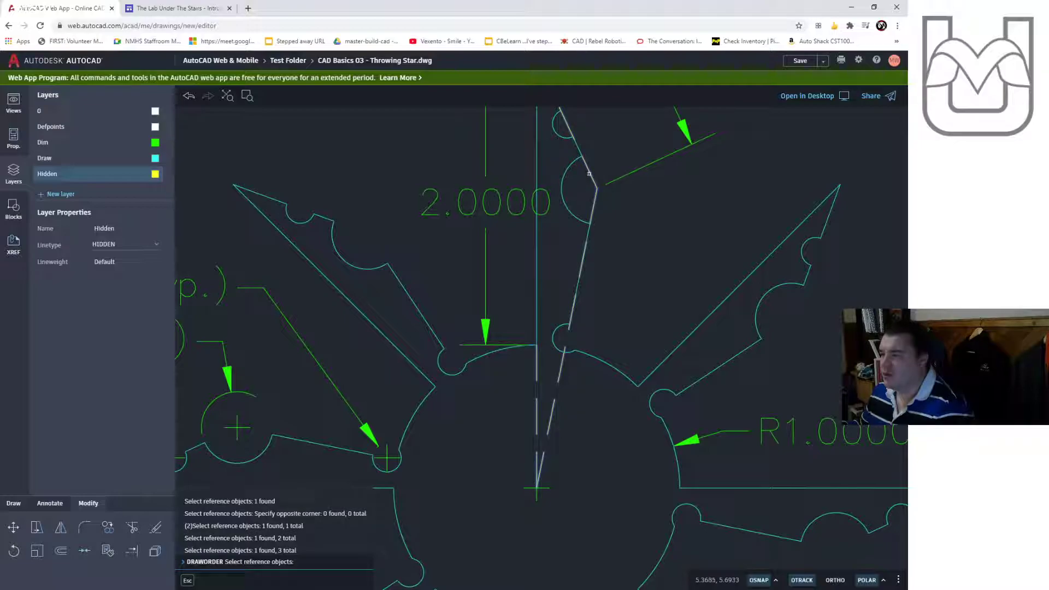
pyautogui.press('Return')
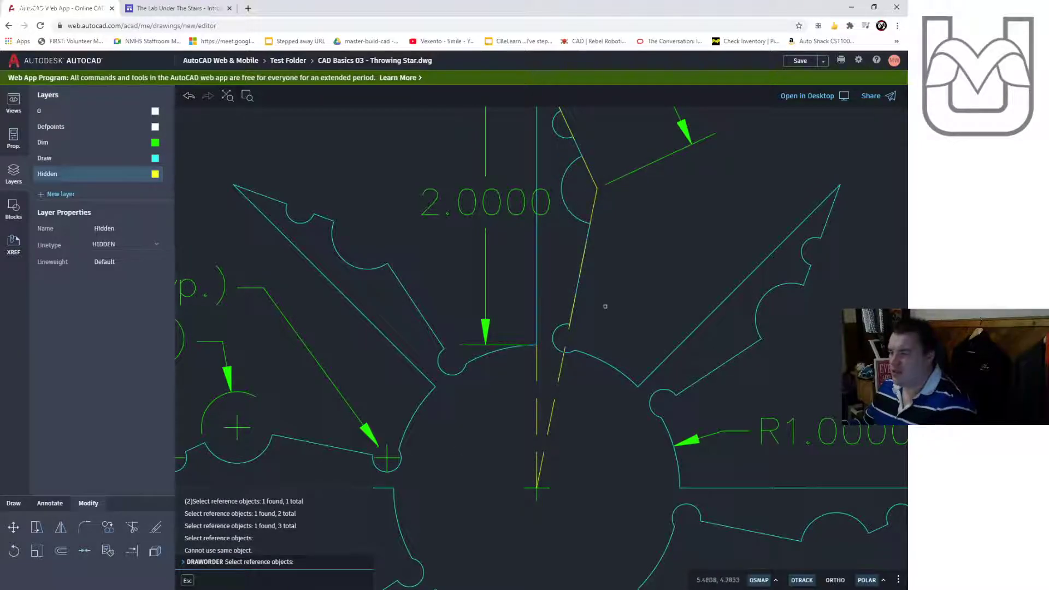
# Place the hidden lines under the top spike's slanted outline edge between the small base notch and the large notch
pyautogui.scroll(3, 590, 255)
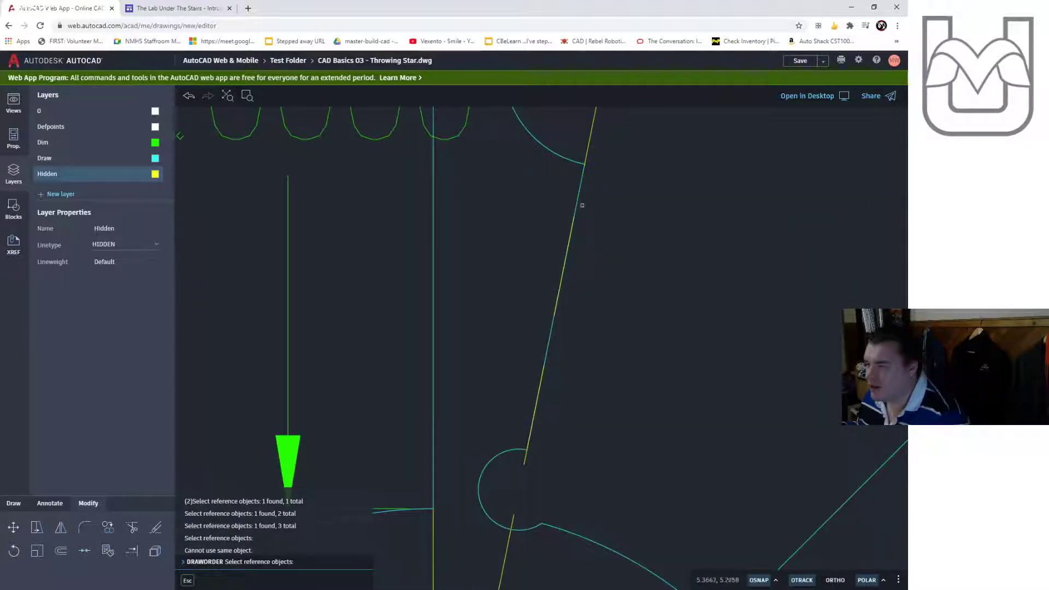
pyautogui.scroll(-3, 564, 303)
pyautogui.click(541, 409)
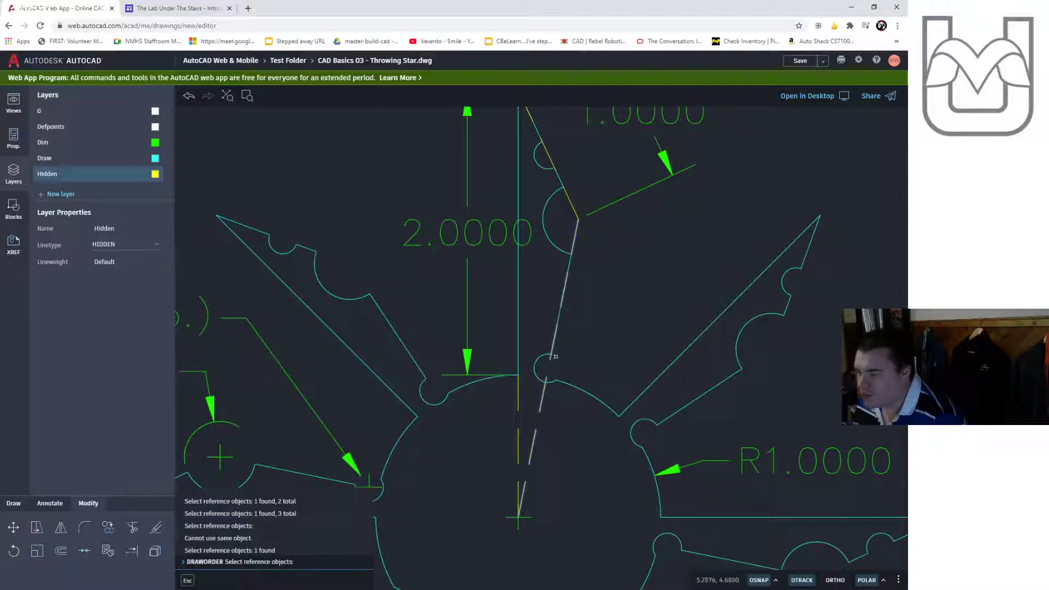
pyautogui.click(544, 391)
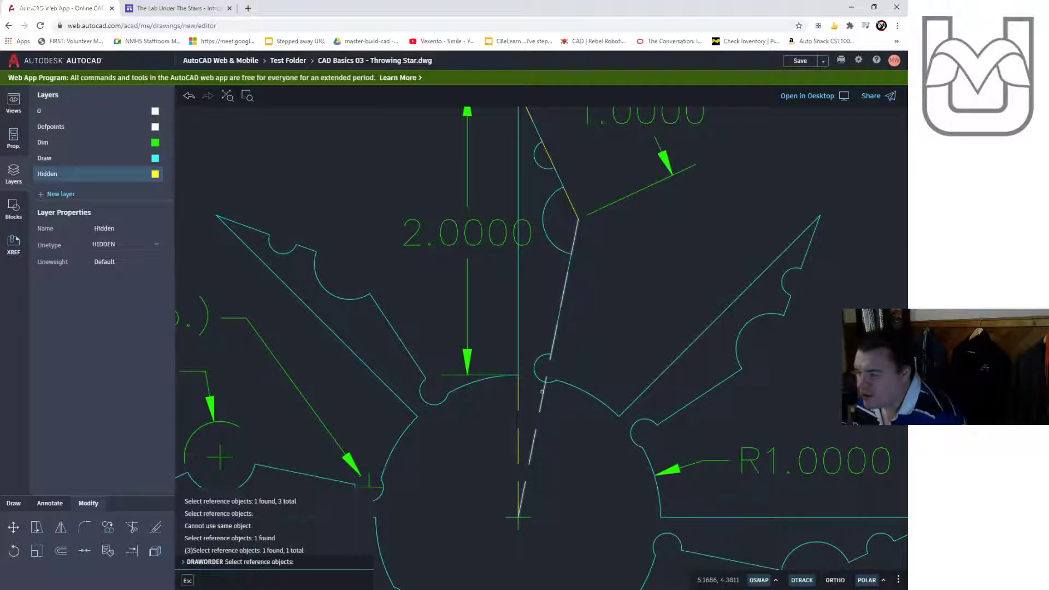
pyautogui.click(560, 316)
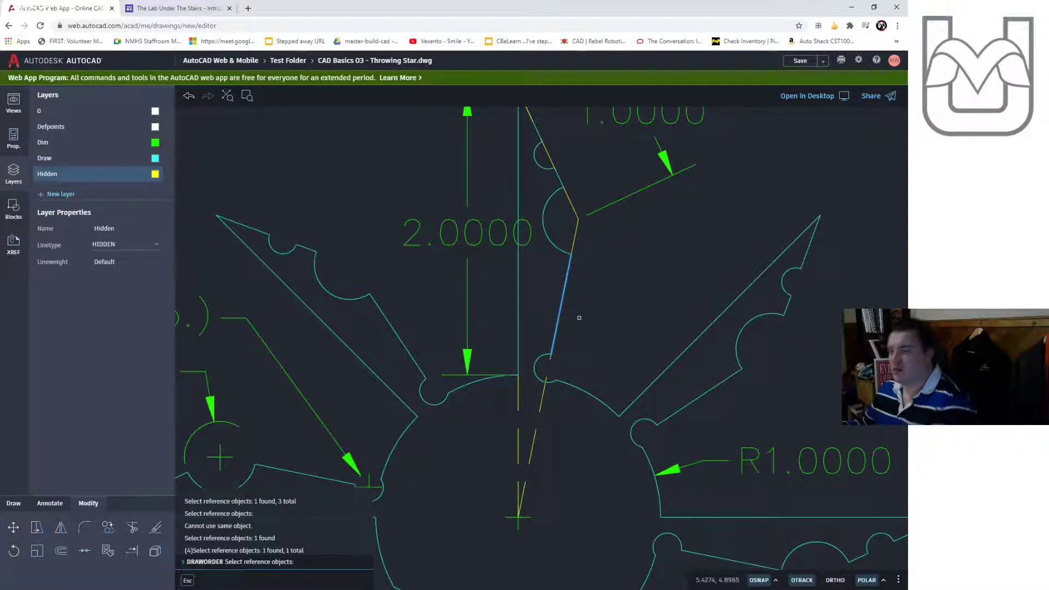
pyautogui.press('Return')
pyautogui.scroll(5, 579, 343)
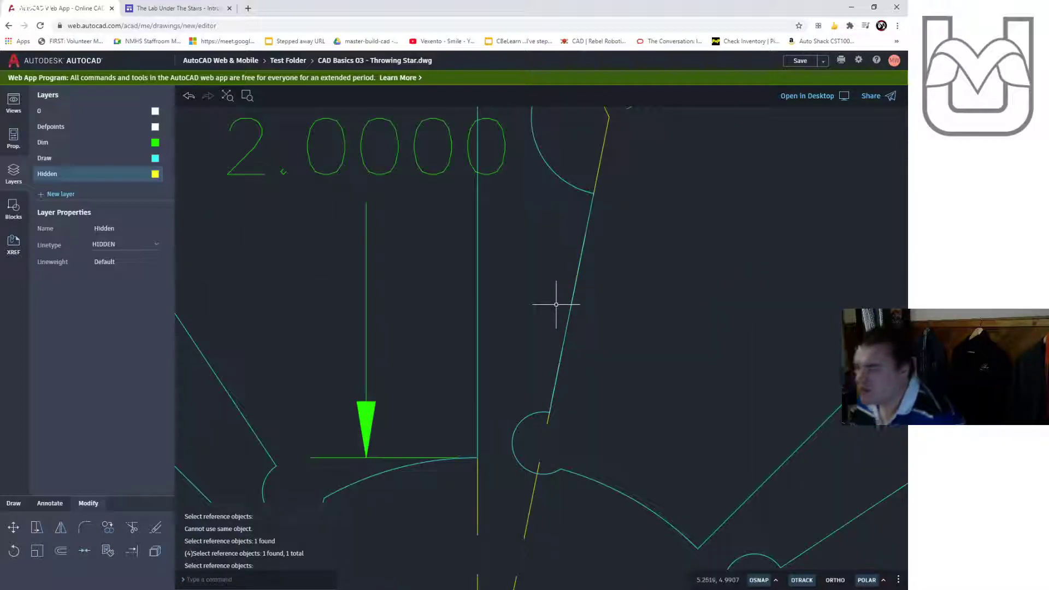
pyautogui.scroll(-5, 585, 345)
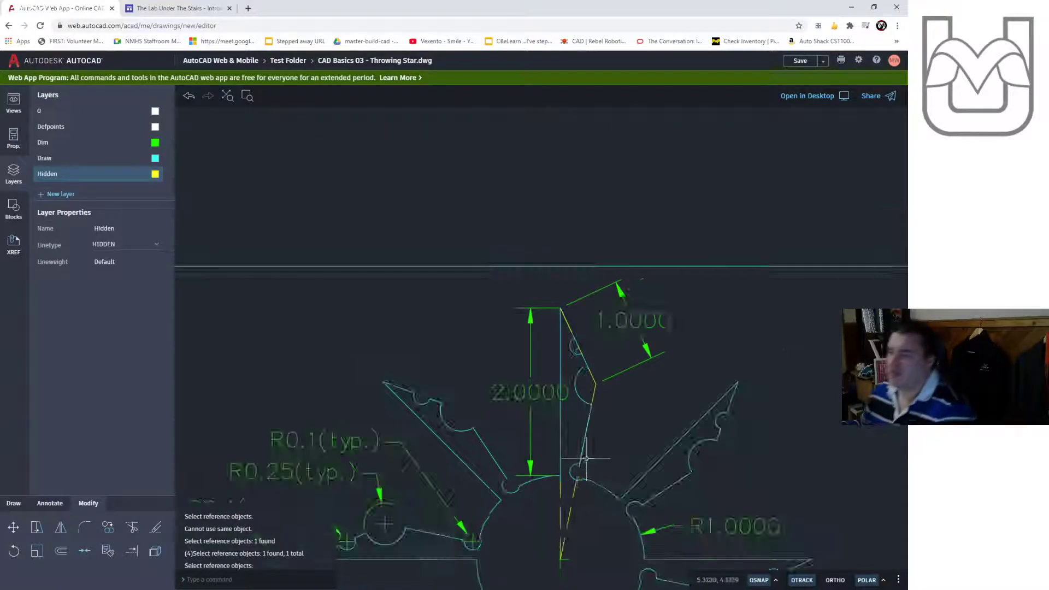
# Switch to Layout1 and activate its viewport for working in model space
pyautogui.scroll(-3, 604, 344)
pyautogui.moveTo(614, 363); pyautogui.dragTo(562, 359, button='middle')
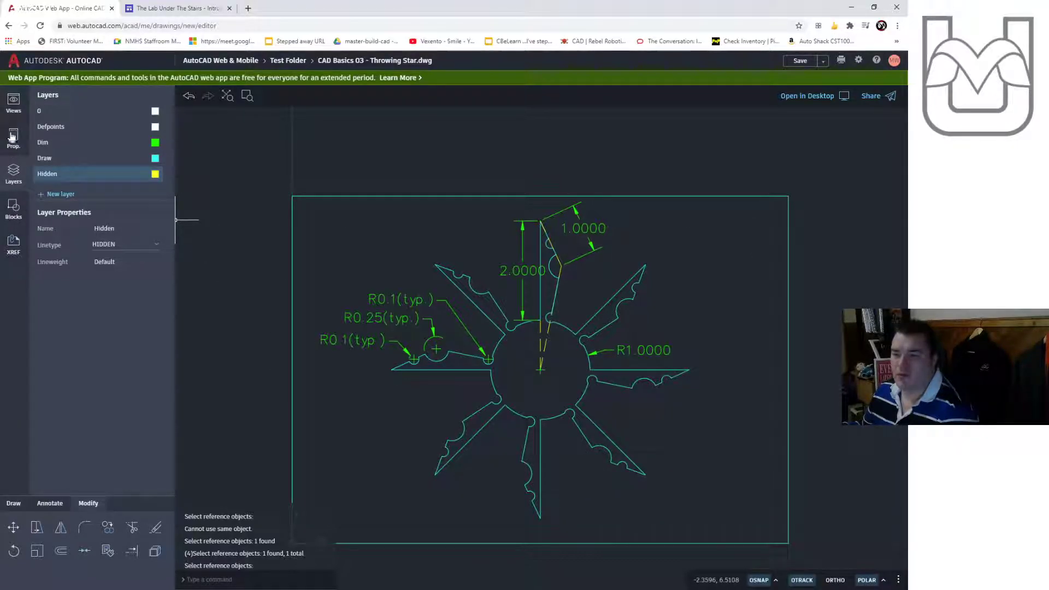
pyautogui.click(12, 100)
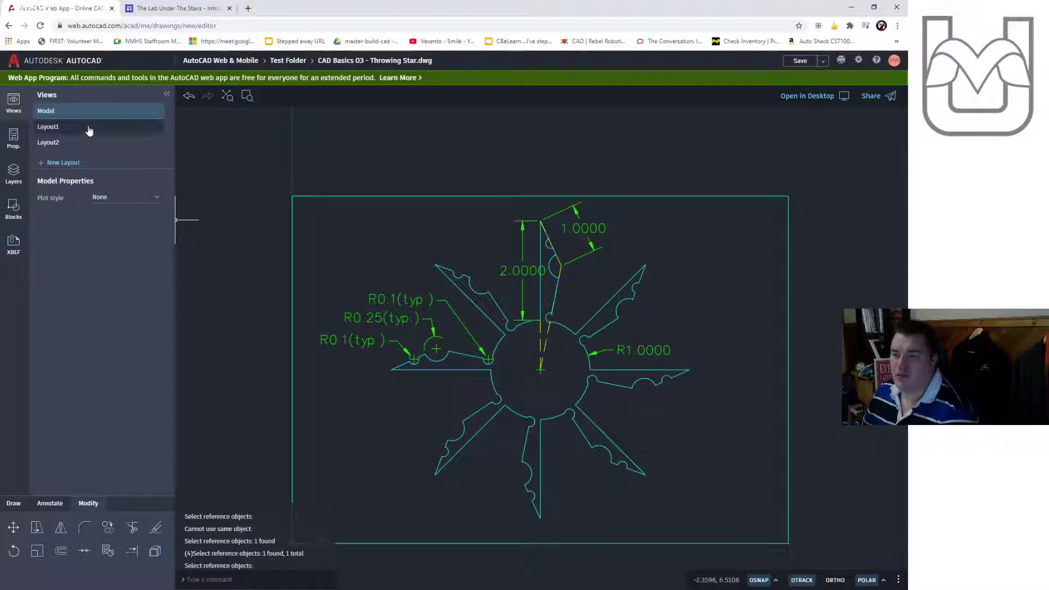
pyautogui.click(88, 127)
pyautogui.click(418, 398)
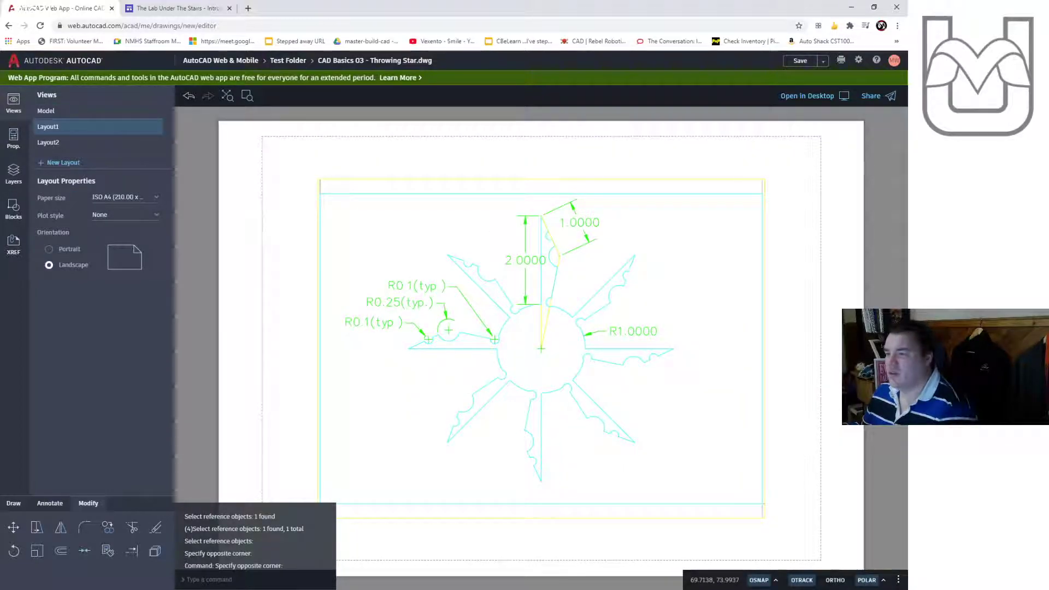
pyautogui.doubleClick(347, 392)
# Recolour the Draw layer blue, the Dim layer red and the Hidden layer green, and return to paper space
pyautogui.click(13, 183)
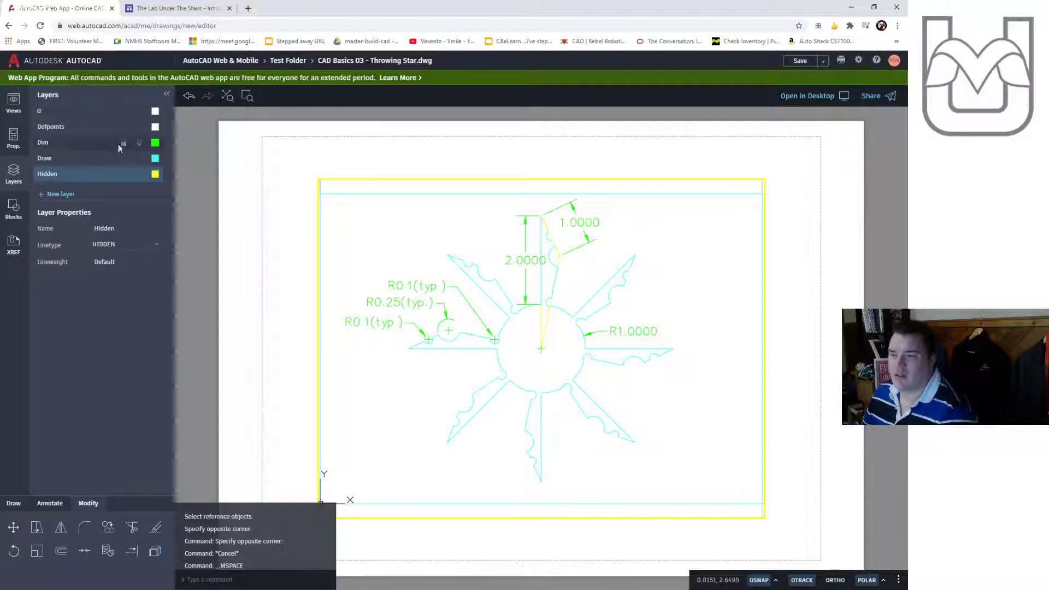
pyautogui.click(155, 174)
pyautogui.click(212, 195)
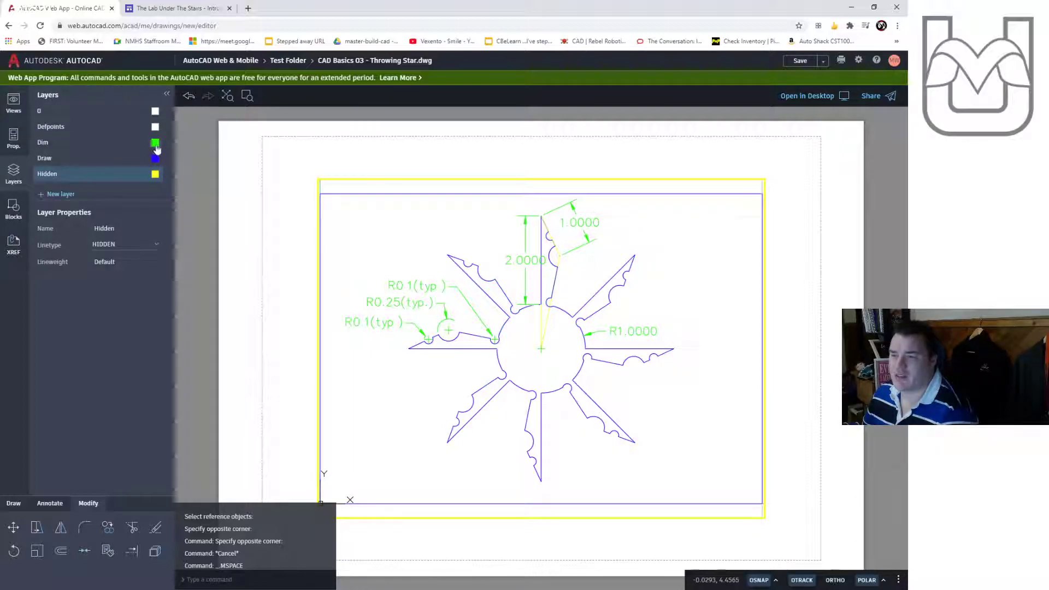
pyautogui.click(155, 142)
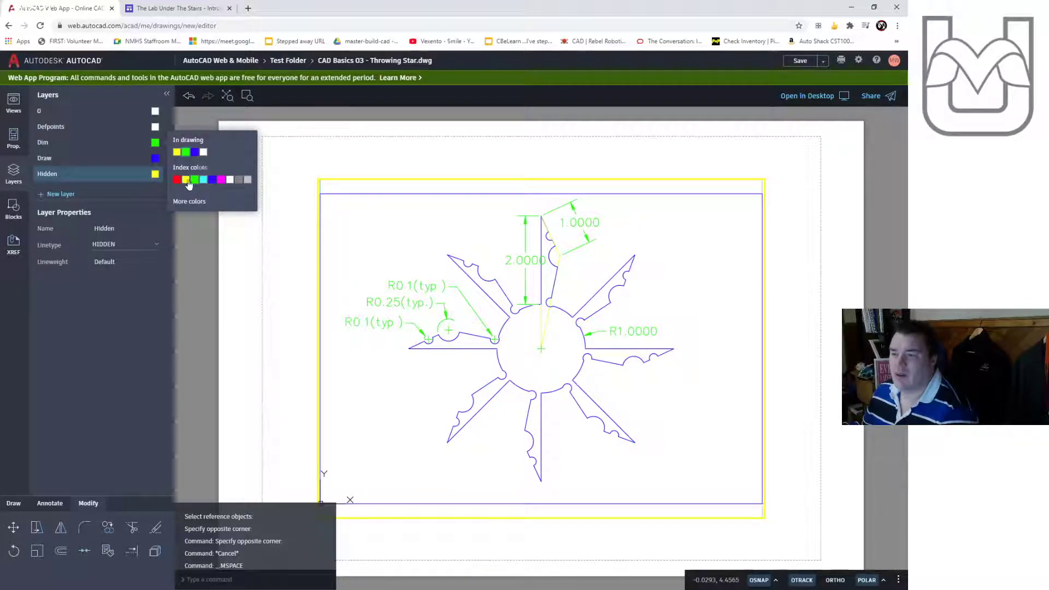
pyautogui.click(177, 179)
pyautogui.click(156, 174)
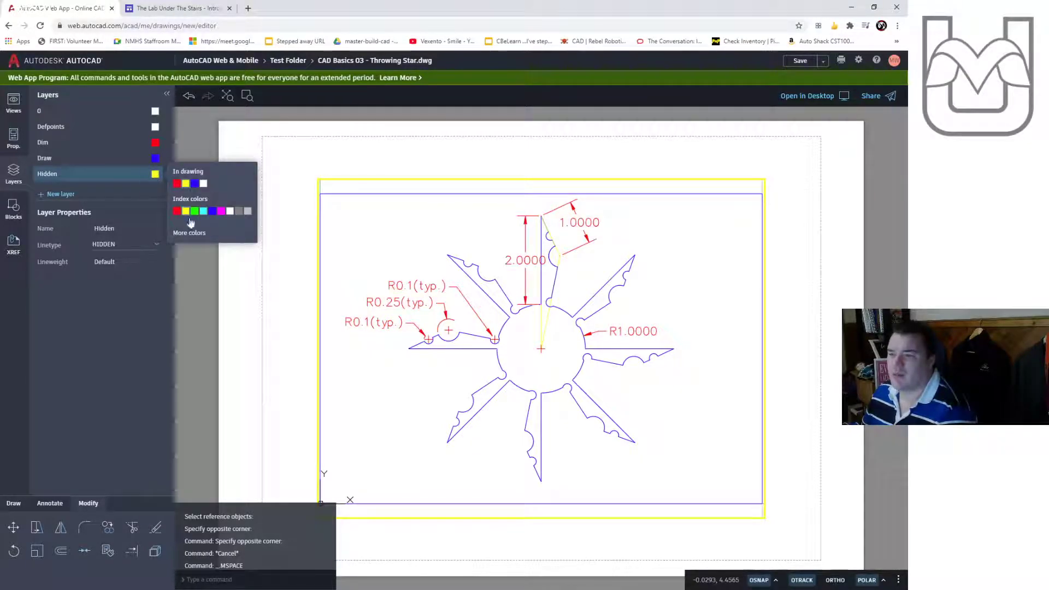
pyautogui.click(196, 211)
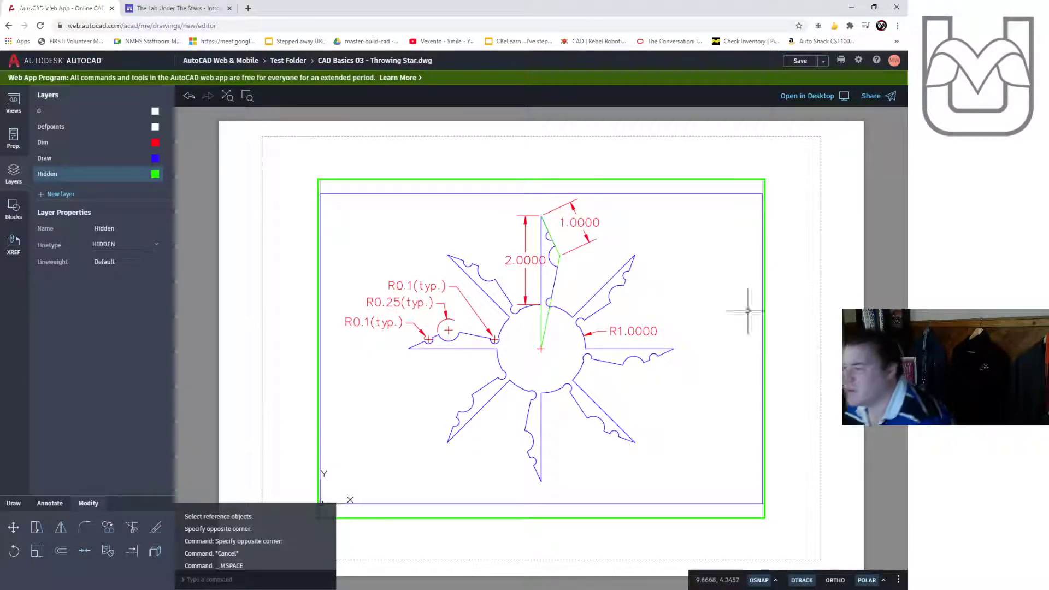
pyautogui.doubleClick(791, 314)
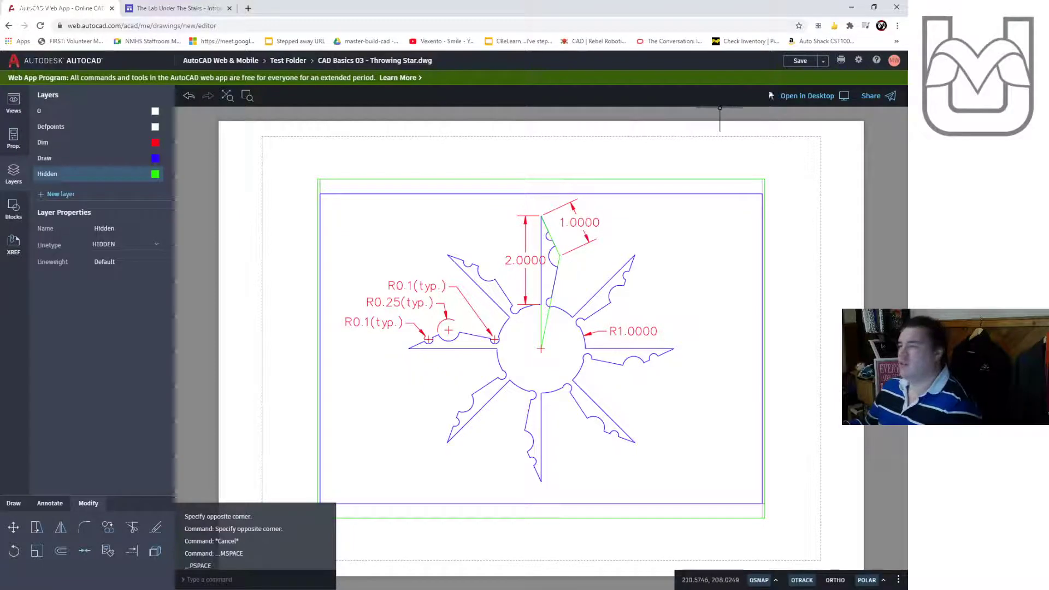
# Review the Plot to PDF settings for the current layout and close them without plotting
pyautogui.click(842, 62)
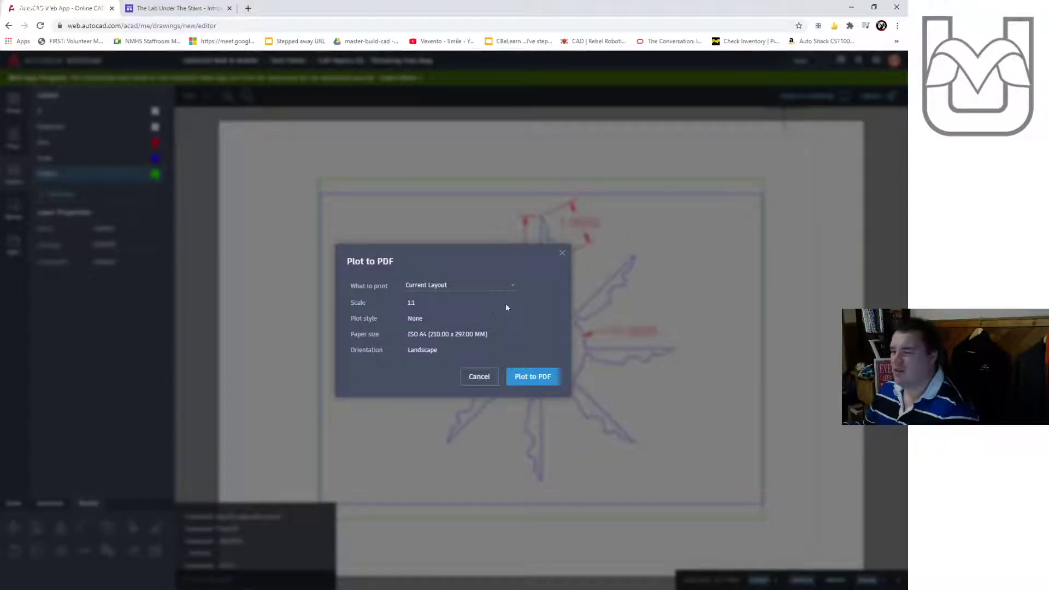
pyautogui.click(564, 255)
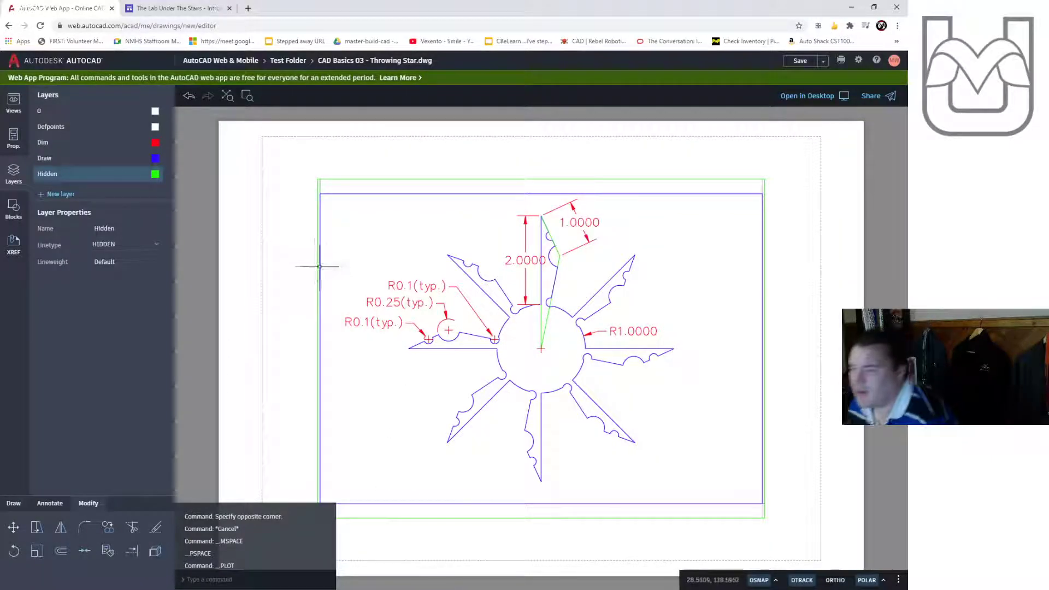